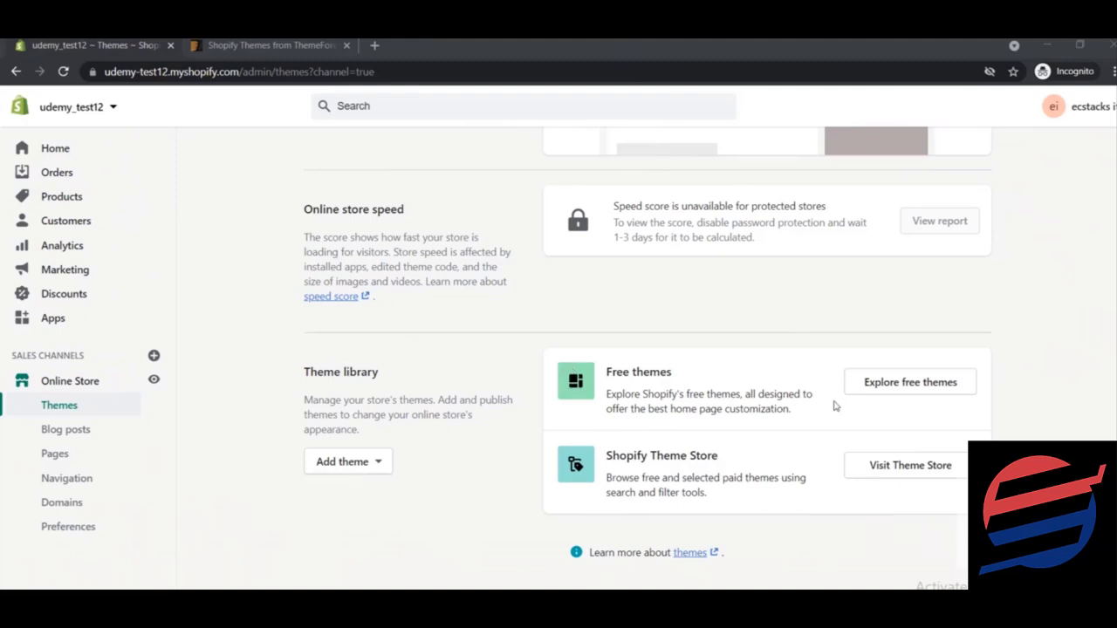
# Browse Shopify's free themes and open the details of the Supply theme
pyautogui.click(944, 392)
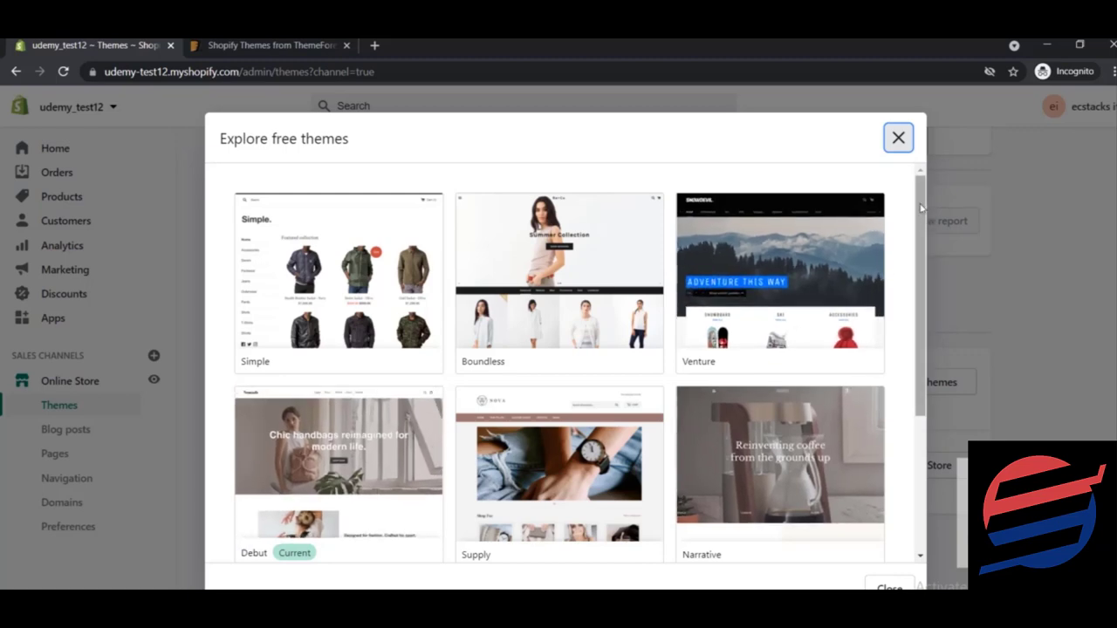
pyautogui.moveTo(921, 208); pyautogui.dragTo(927, 373)
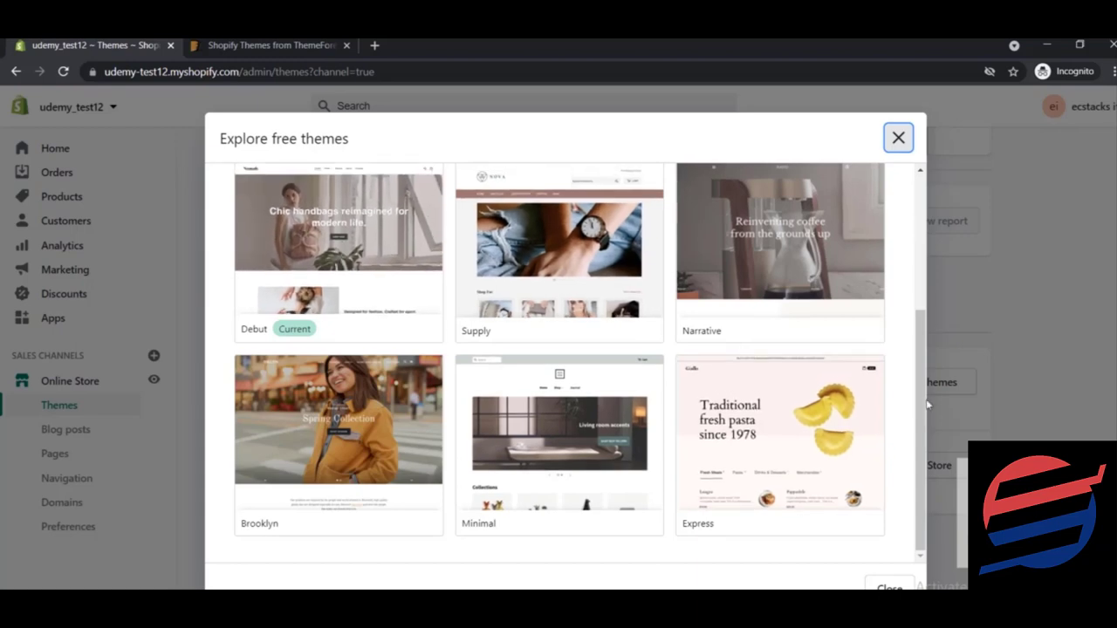
pyautogui.moveTo(916, 401); pyautogui.dragTo(937, 369)
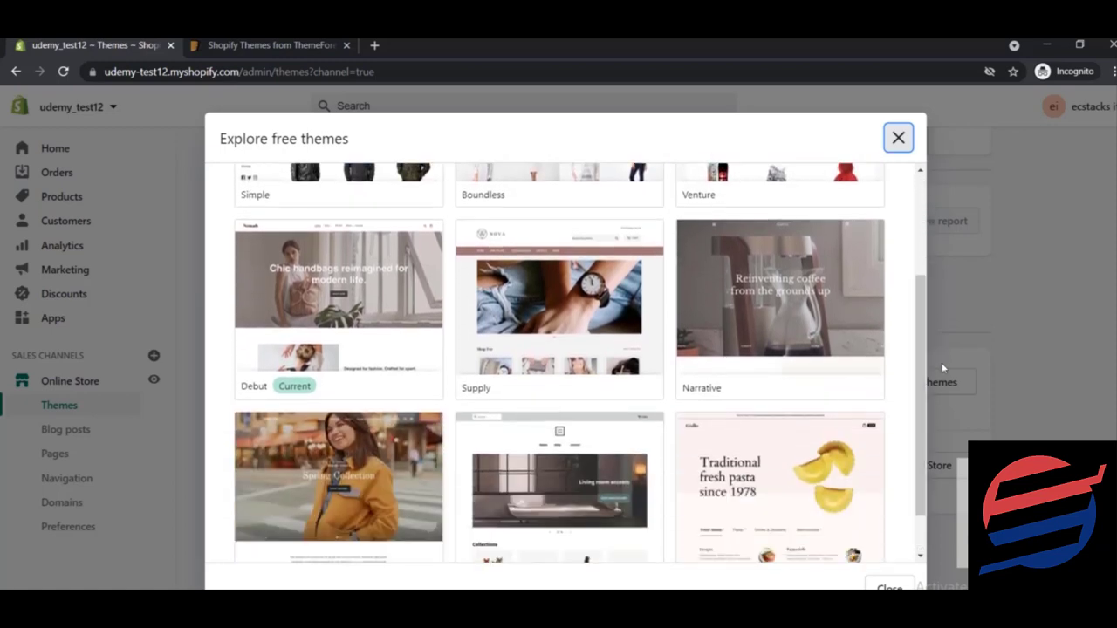
pyautogui.click(606, 337)
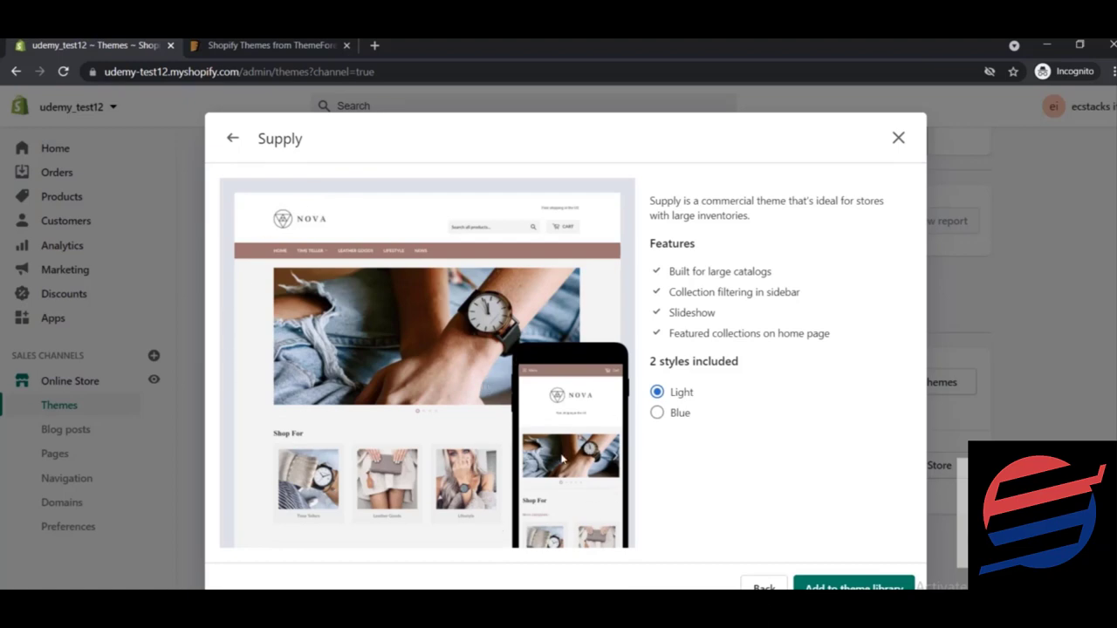
# Compare the Light and Blue styles of the Supply theme, choose Blue, and add it to the theme library
pyautogui.click(667, 413)
pyautogui.click(673, 393)
pyautogui.click(678, 416)
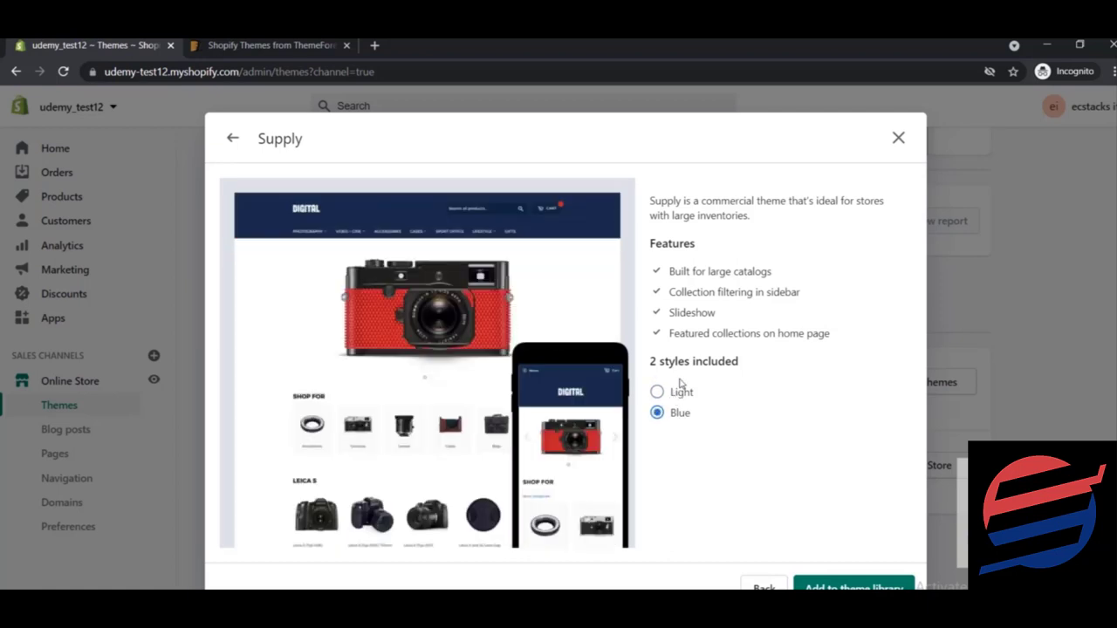
pyautogui.click(853, 585)
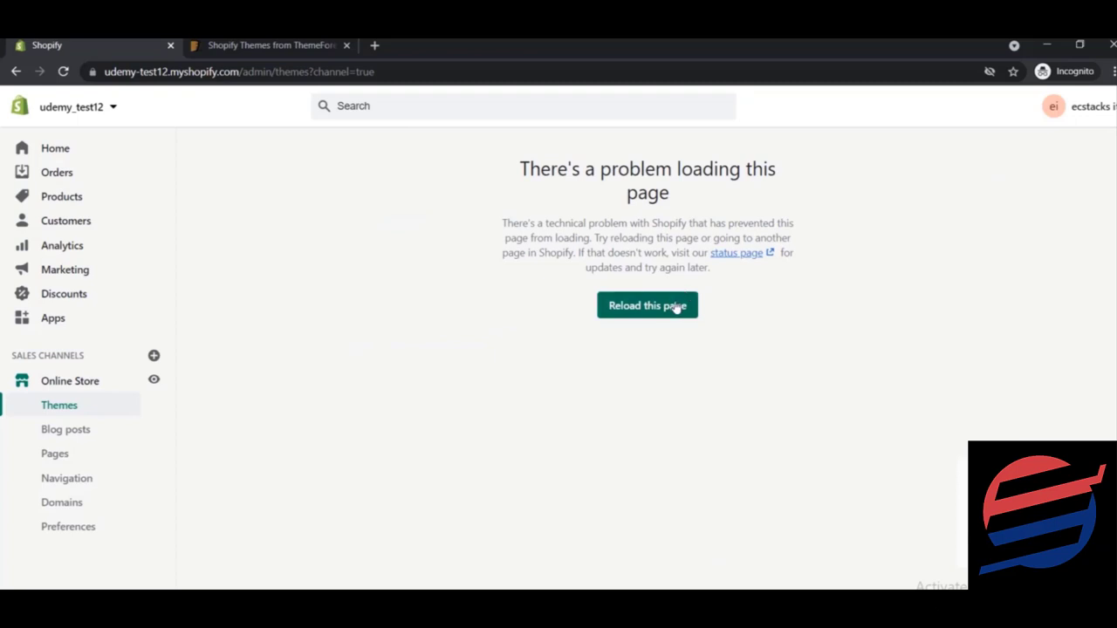
# Reload the Themes page and open the Supply theme from the theme library for customization
pyautogui.click(677, 308)
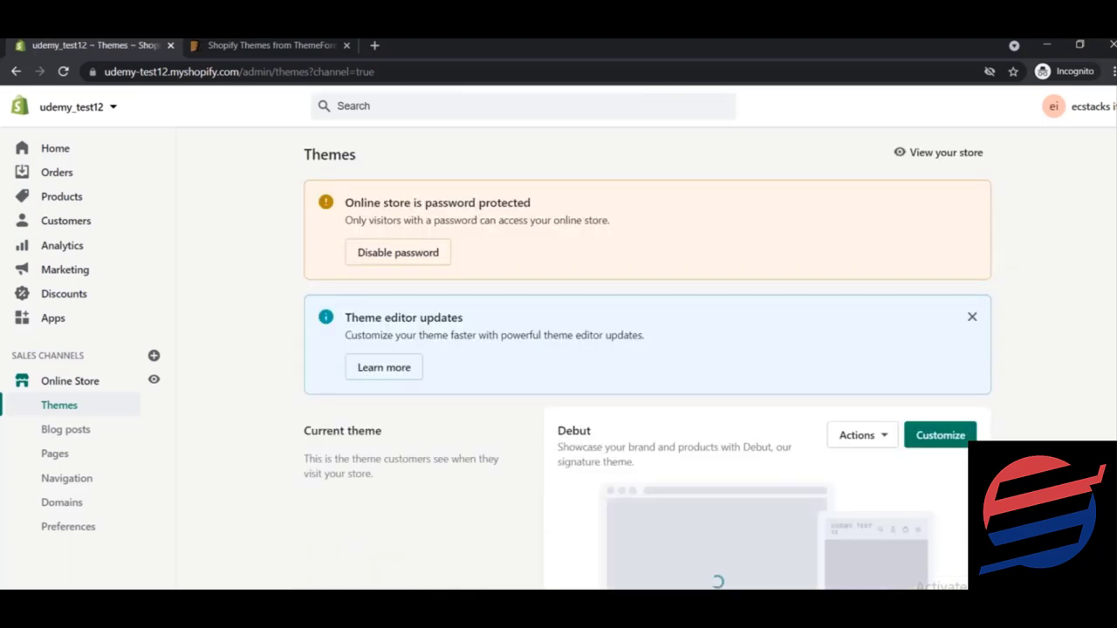
pyautogui.scroll(-6, 647, 362)
pyautogui.scroll(-1, 647, 362)
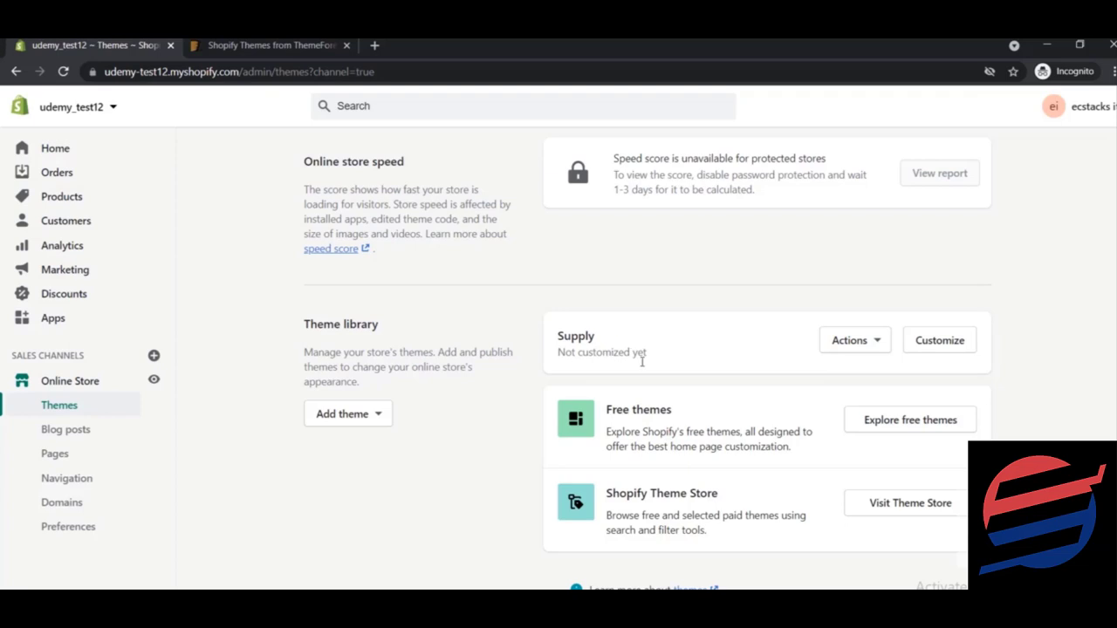
pyautogui.click(957, 342)
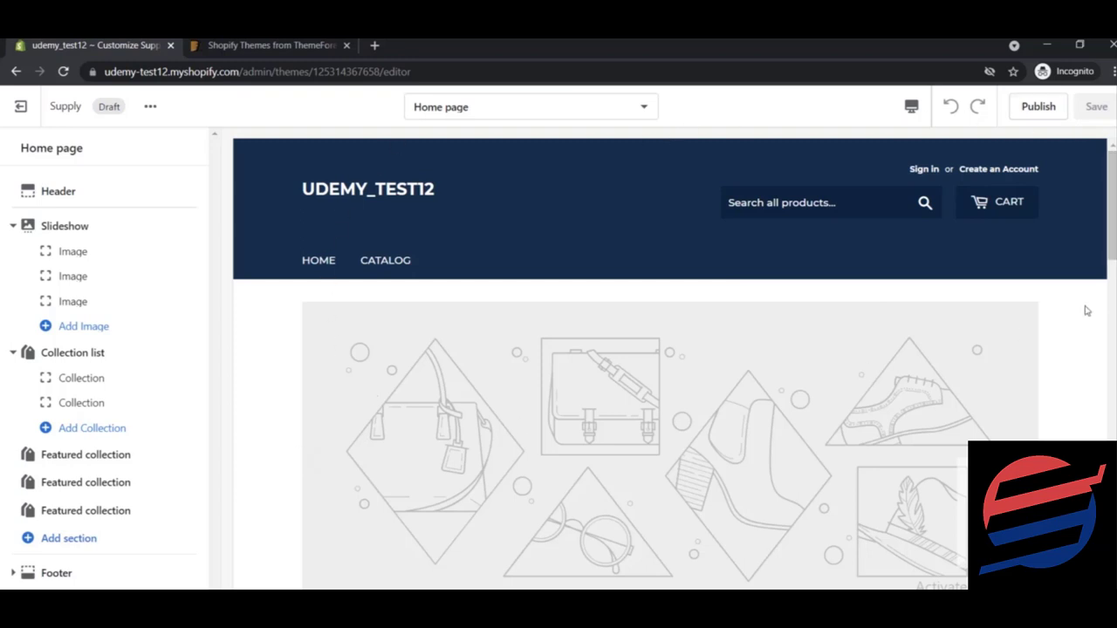
# Review the Supply theme's home page preview from the header through the slideshow and collections to the footer
pyautogui.moveTo(1114, 177); pyautogui.dragTo(1114, 238)
pyautogui.scroll(2, 1114, 237)
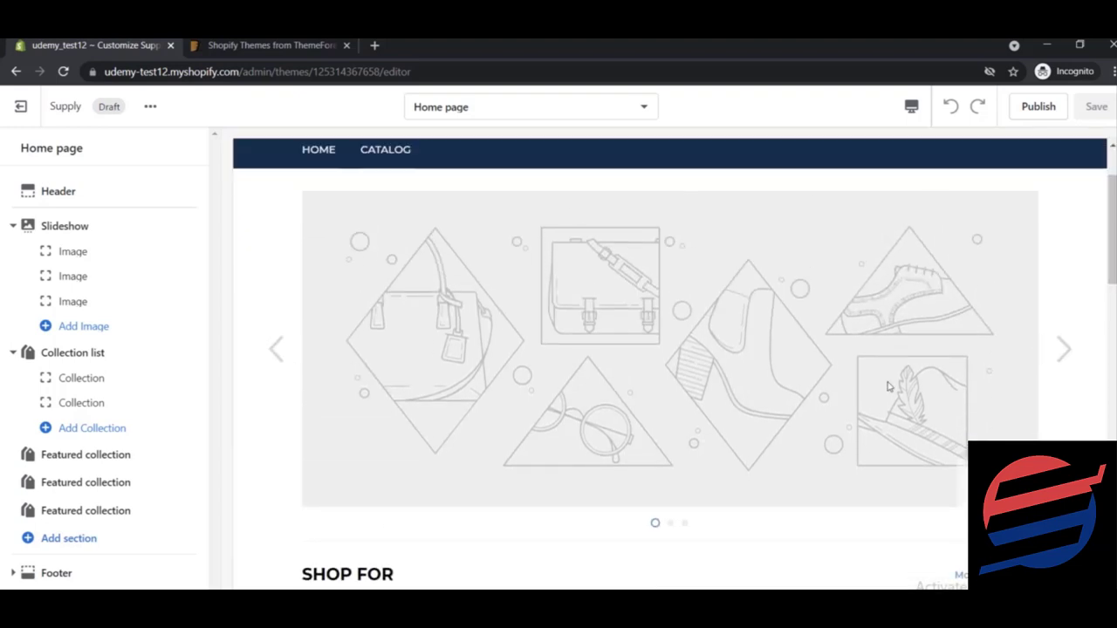
pyautogui.scroll(-5, 1114, 236)
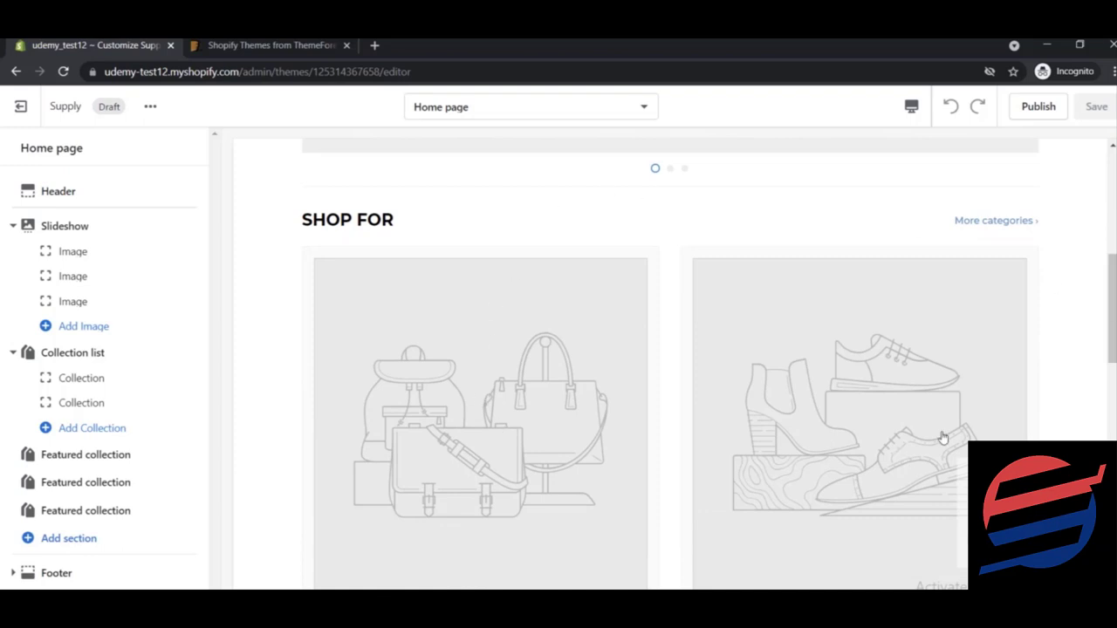
pyautogui.moveTo(1113, 327); pyautogui.dragTo(1113, 447)
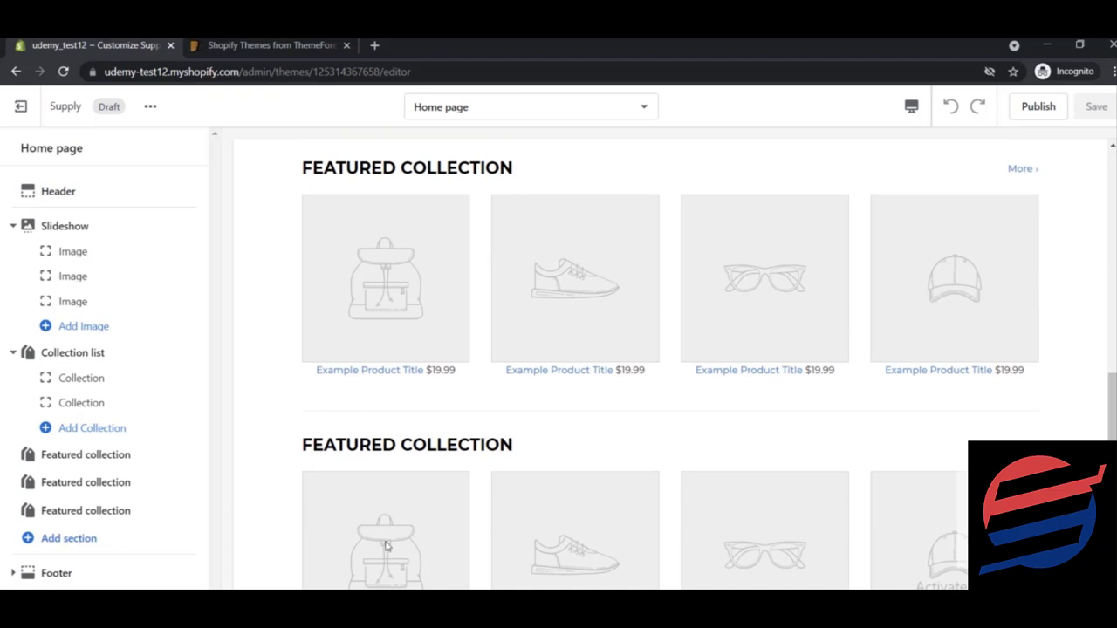
pyautogui.moveTo(1113, 408); pyautogui.dragTo(1112, 413)
pyautogui.scroll(-3, 670, 364)
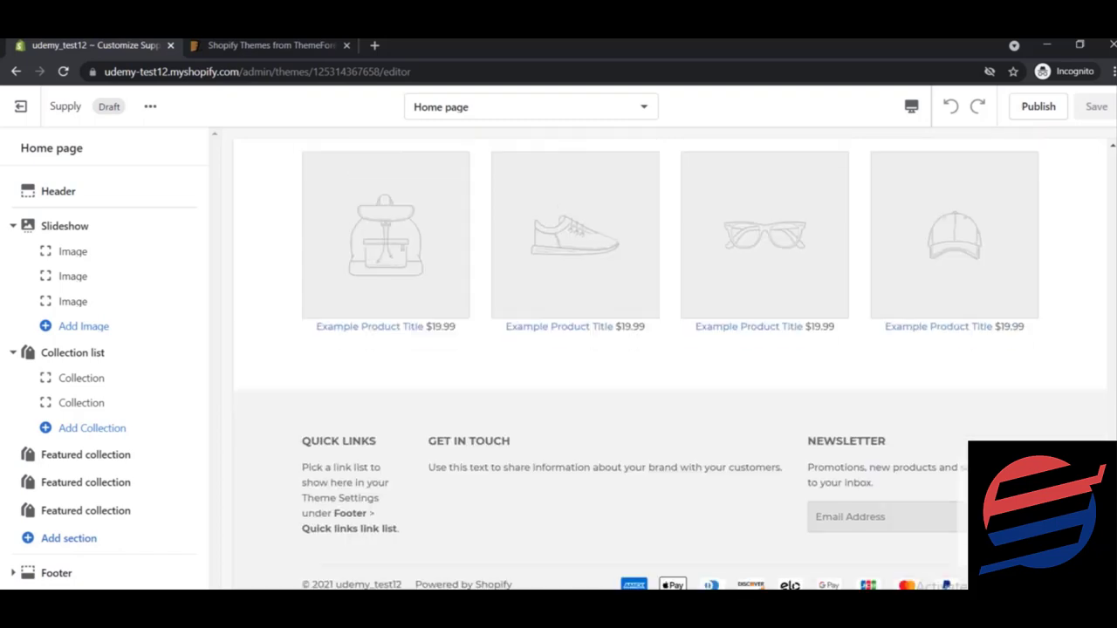
pyautogui.scroll(15, 1064, 162)
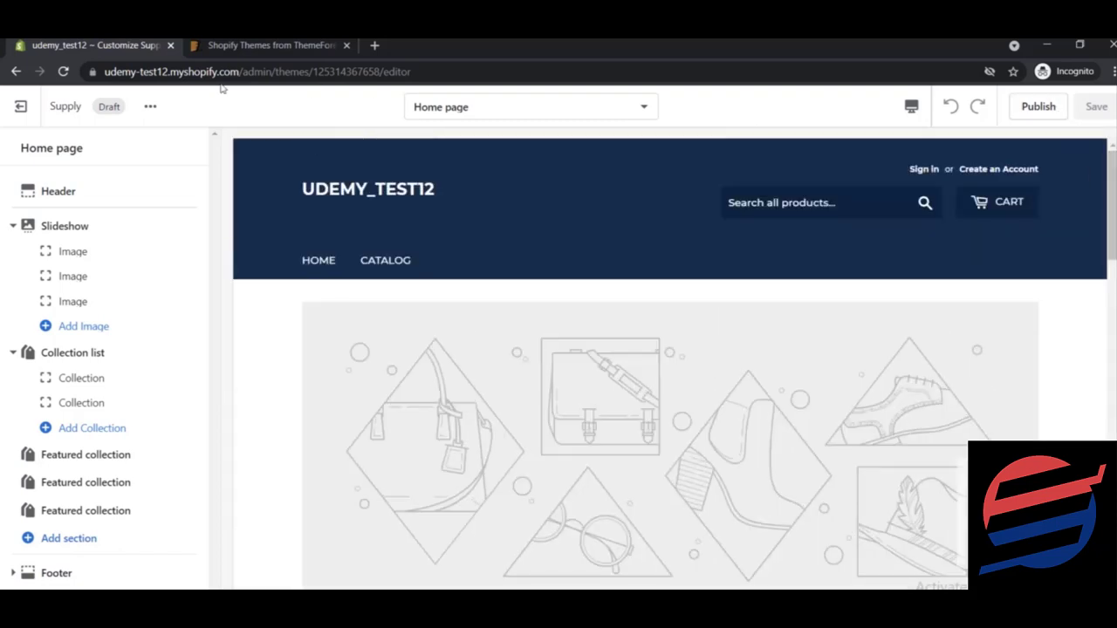
# Leave the theme editor and open the live online store in a new tab
pyautogui.click(21, 107)
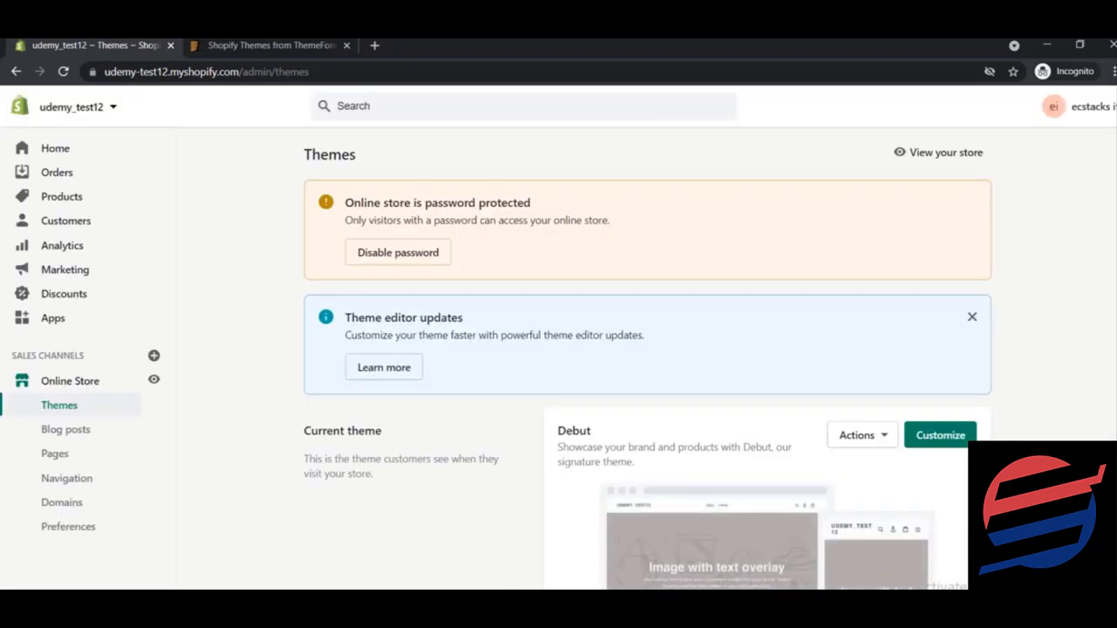
pyautogui.scroll(-2, 468, 484)
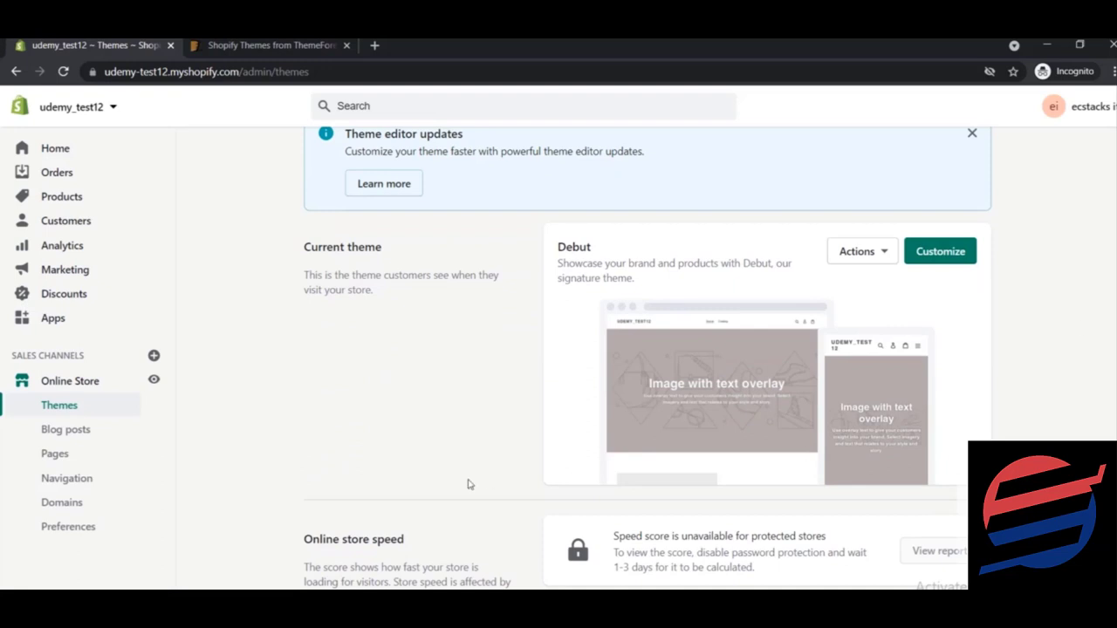
pyautogui.click(154, 382)
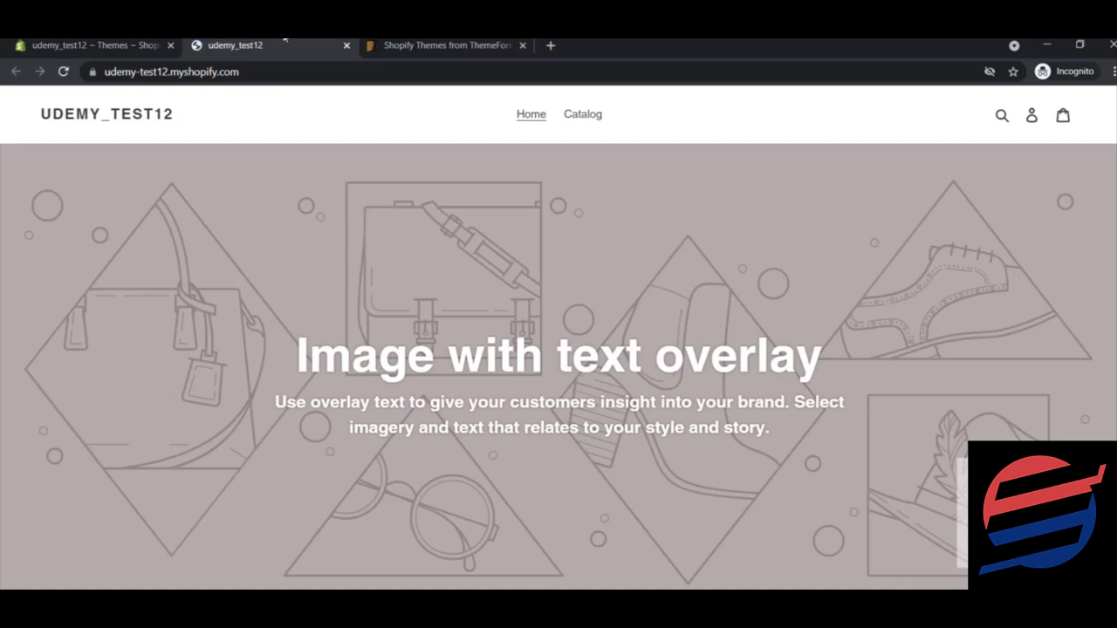
pyautogui.click(48, 42)
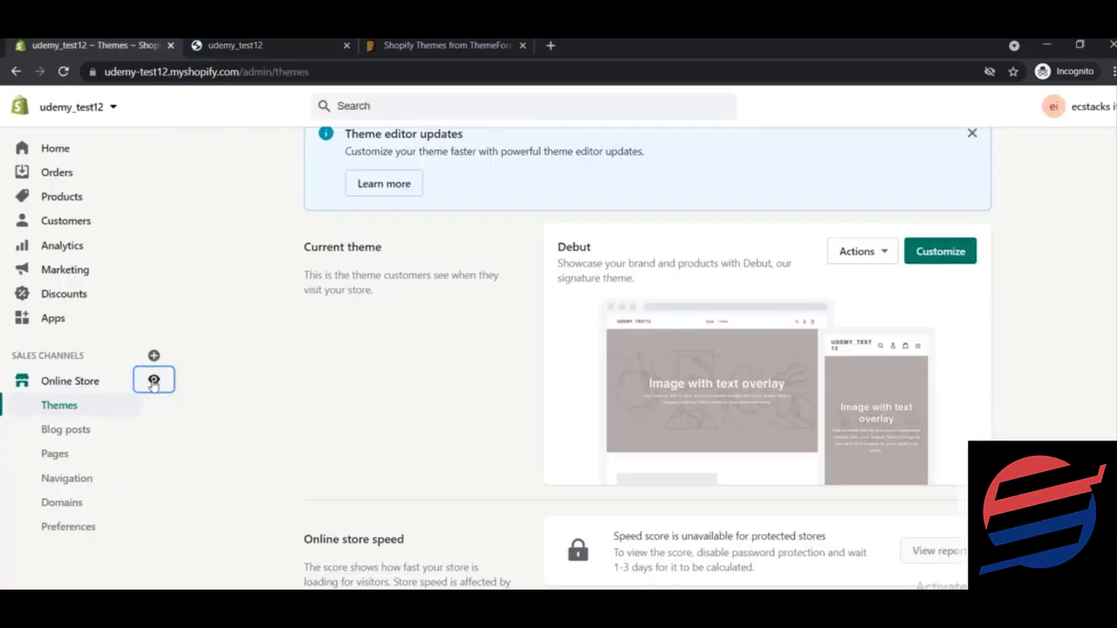
pyautogui.click(282, 41)
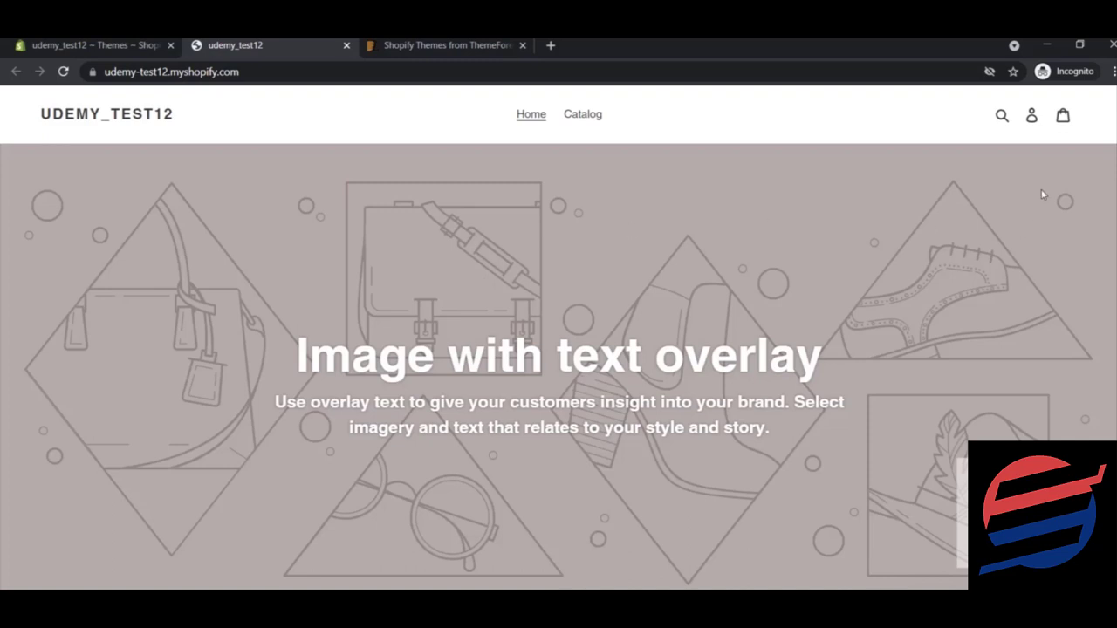
# Examine the live store's home page sections from the image banner down to the footer
pyautogui.scroll(-10, 558, 349)
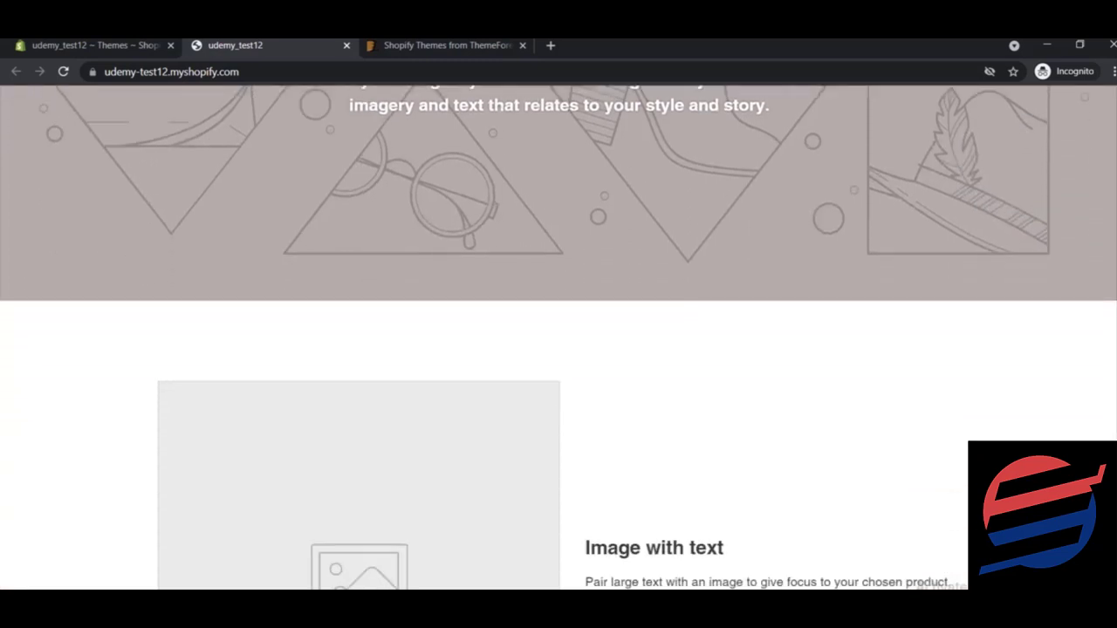
pyautogui.scroll(-7, 558, 349)
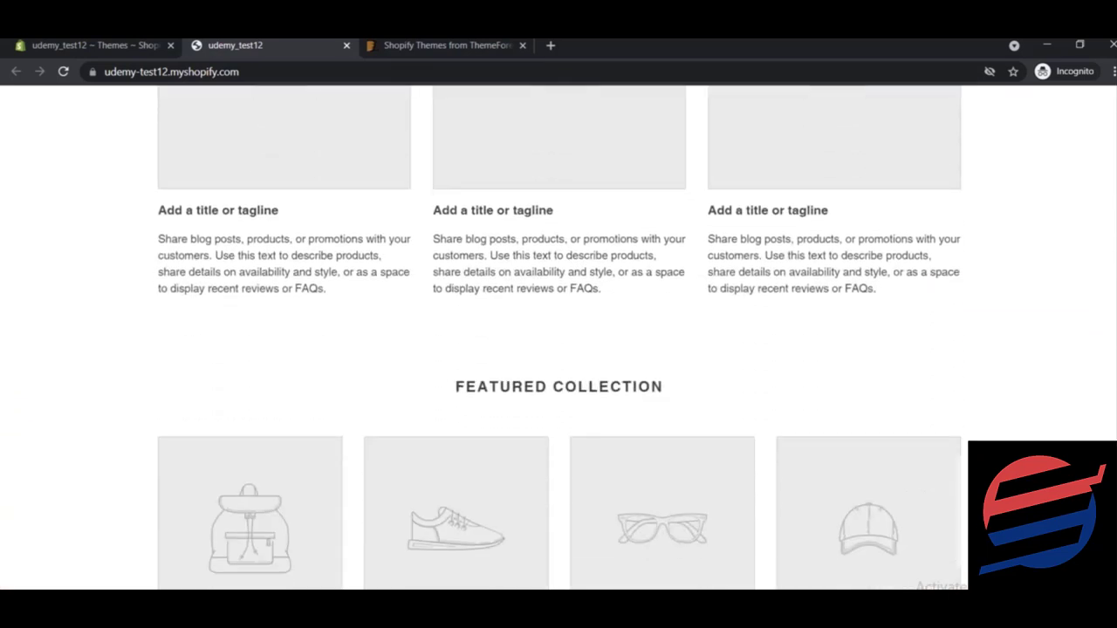
pyautogui.scroll(-1, 559, 349)
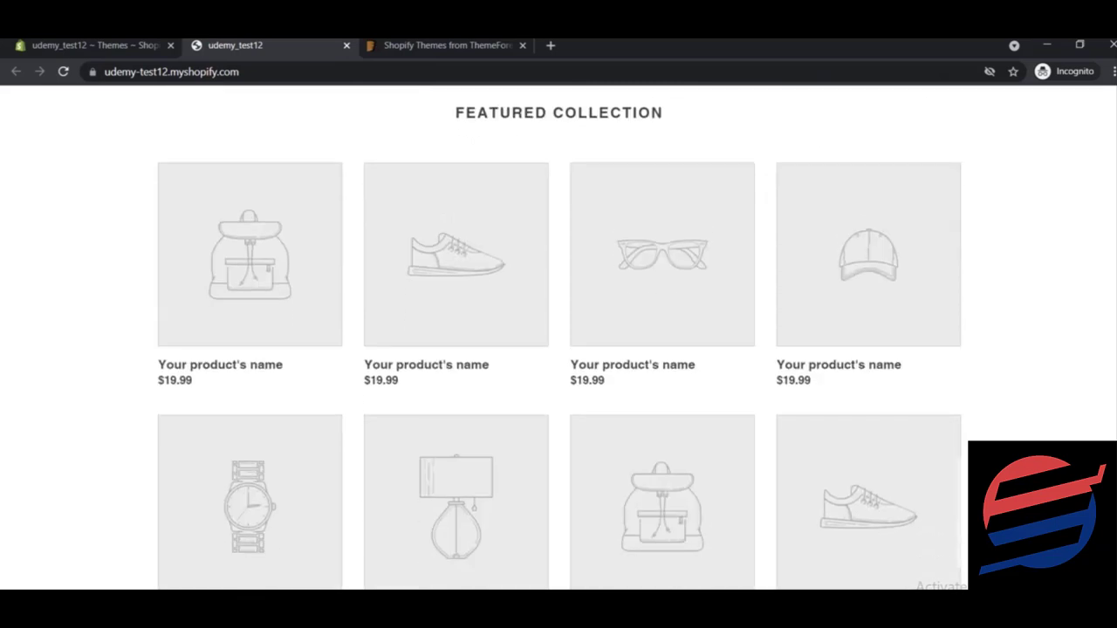
pyautogui.scroll(-8, 558, 349)
pyautogui.scroll(-5, 558, 349)
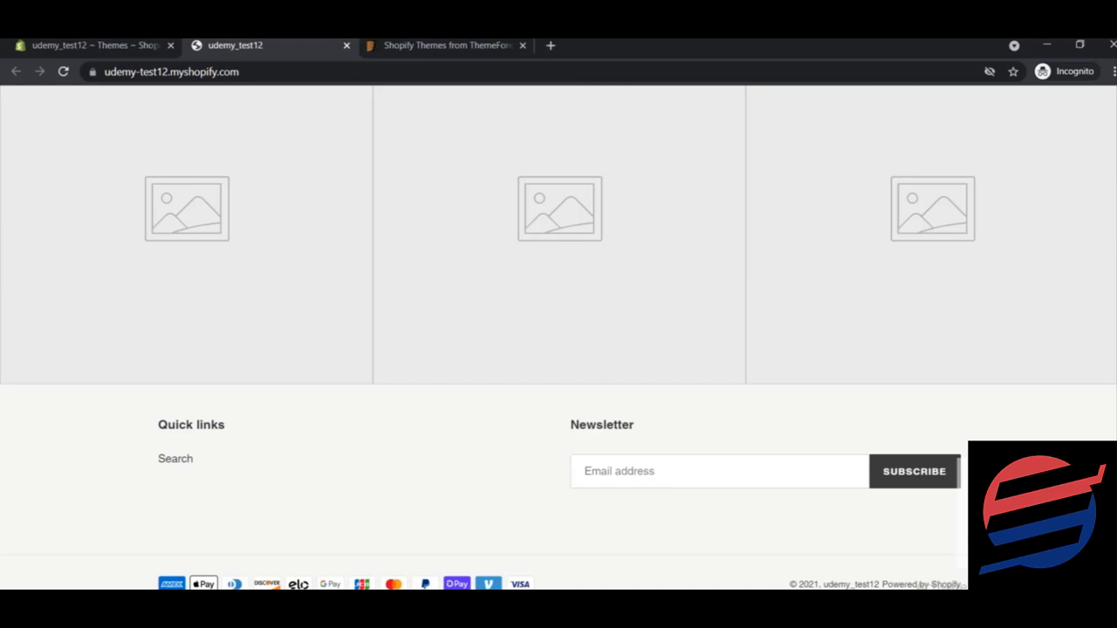
pyautogui.scroll(8, 558, 349)
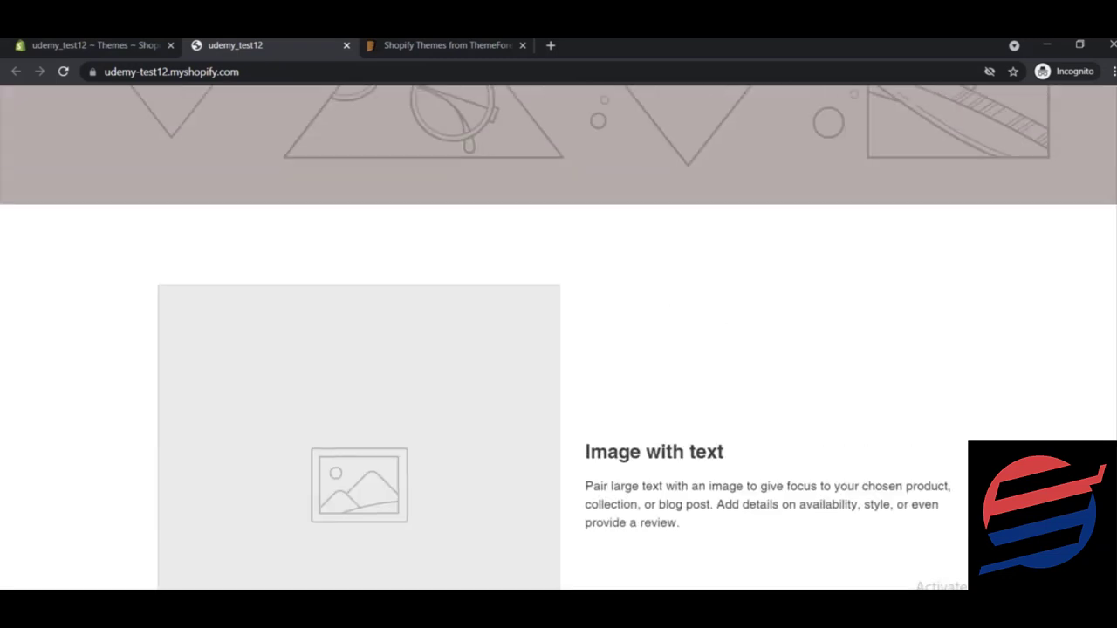
pyautogui.scroll(5, 559, 350)
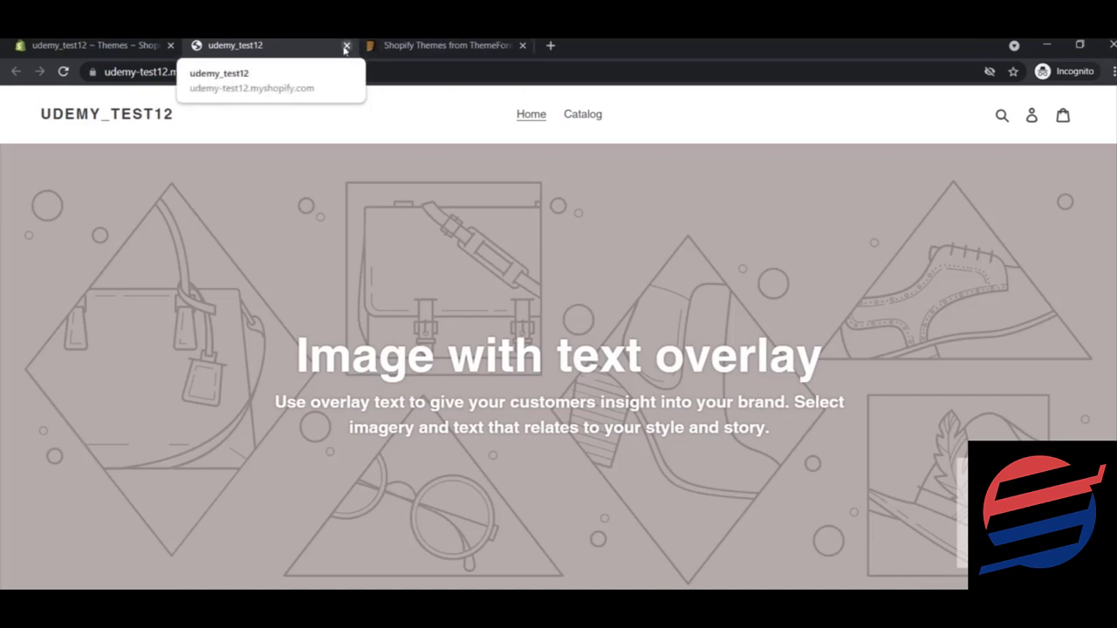
# Return to the store admin's Themes page and review the current theme section
pyautogui.click(144, 45)
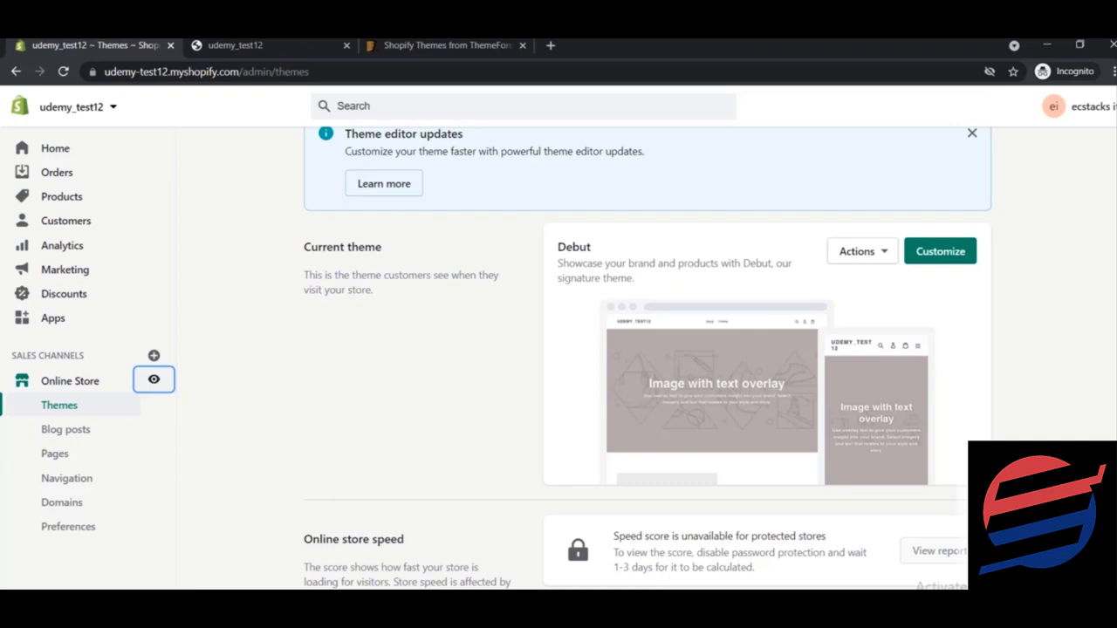
pyautogui.scroll(-1, 648, 358)
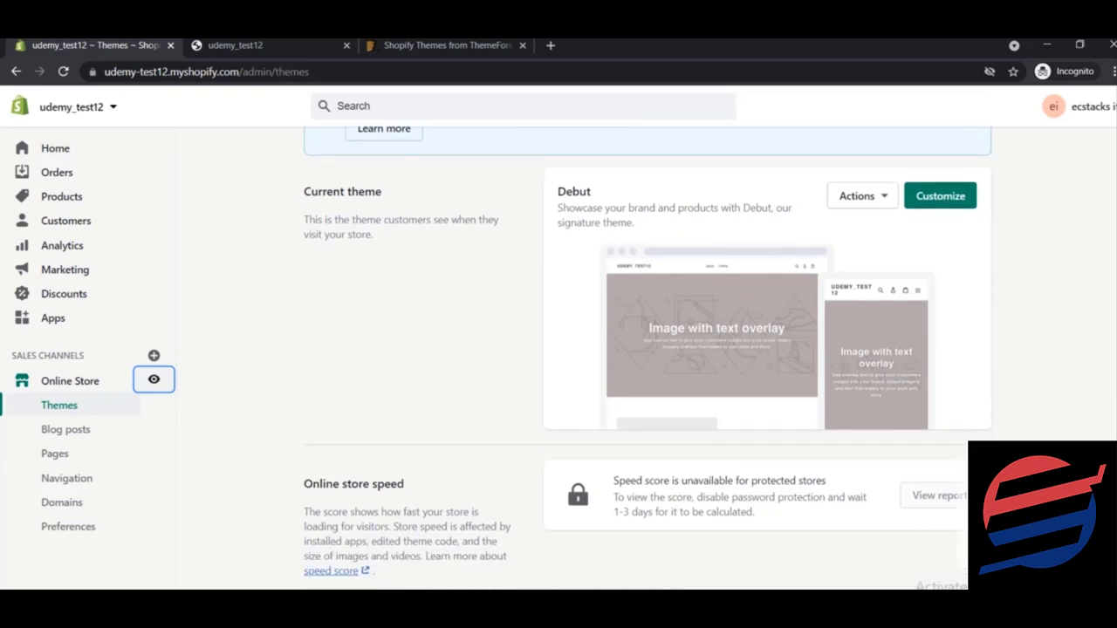
pyautogui.scroll(-1, 649, 352)
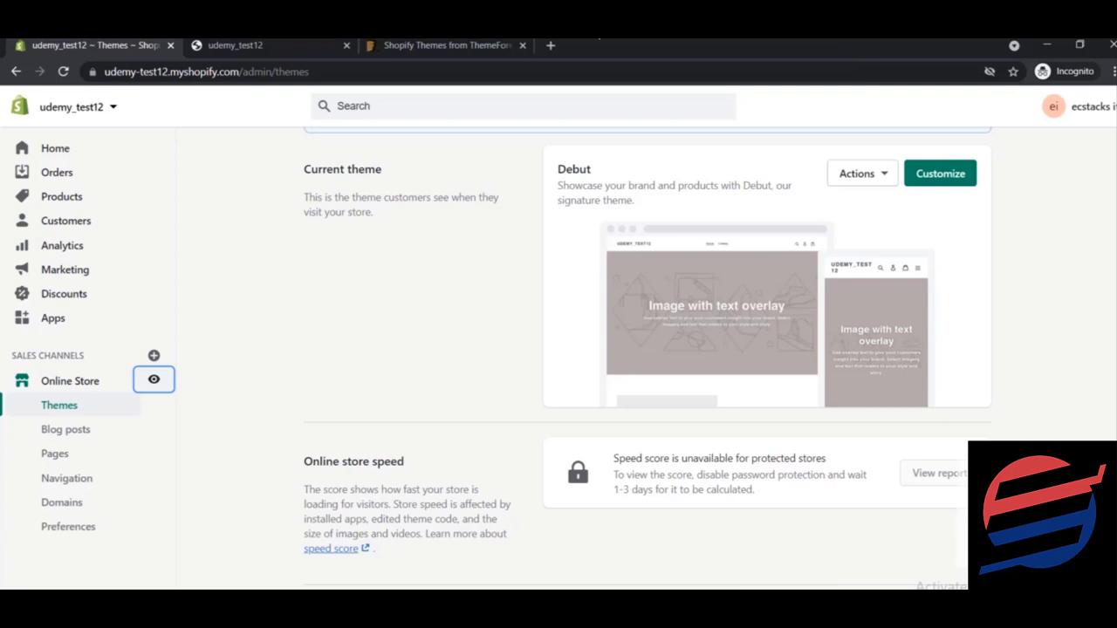
# Switch to ThemeForest, browse the best-selling Shopify themes, and open the preview of the Avone - Multipurpose Shopify Theme
pyautogui.click(487, 44)
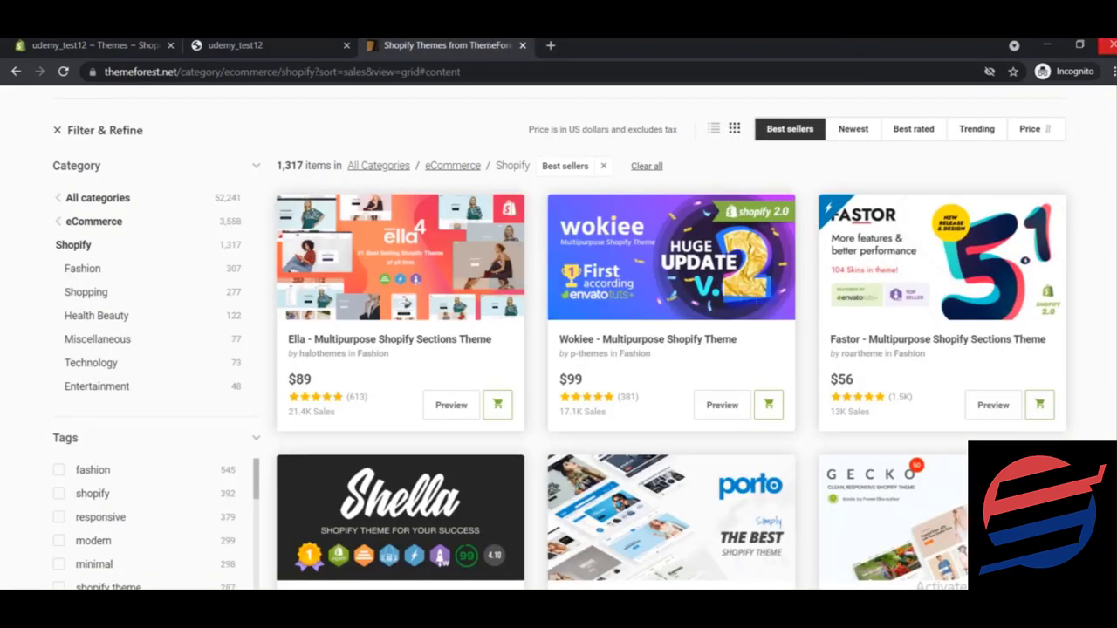
pyautogui.scroll(3, 558, 349)
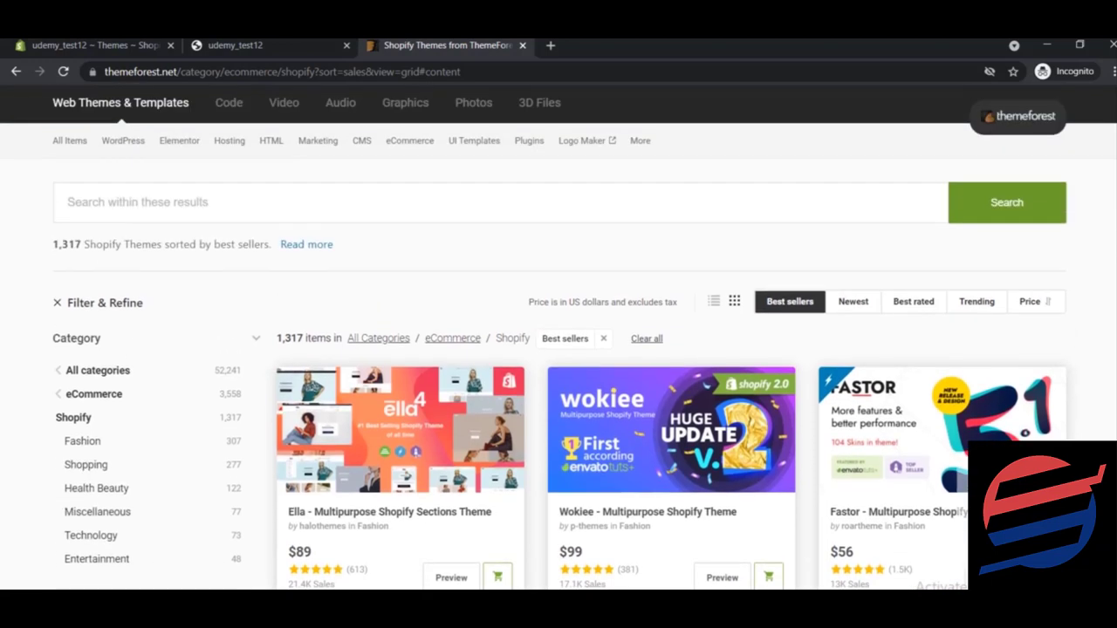
pyautogui.scroll(-1, 558, 349)
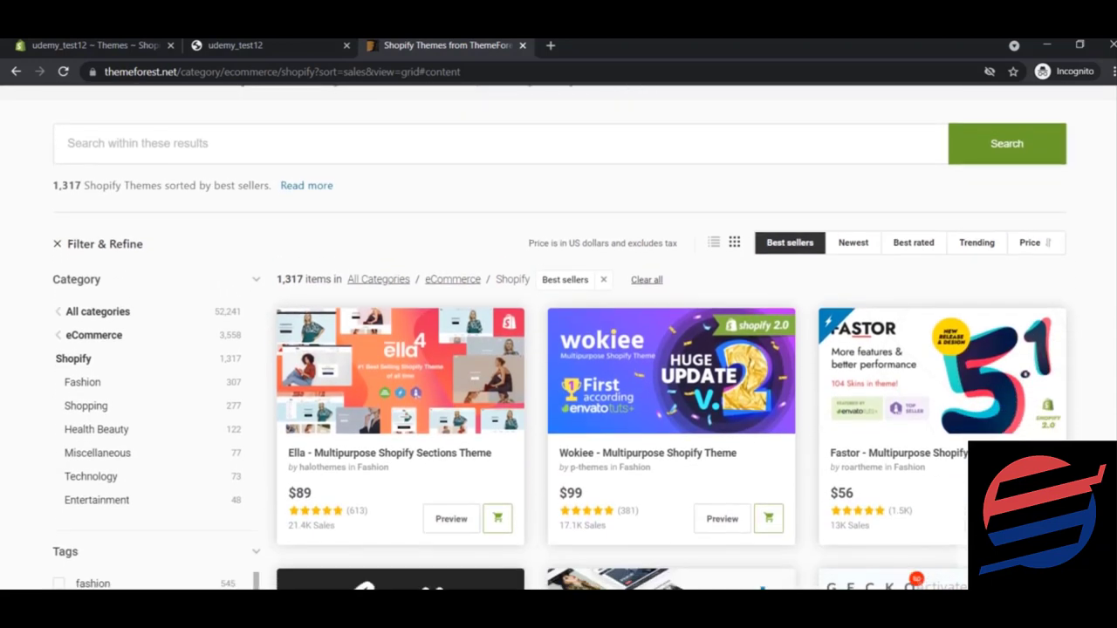
pyautogui.scroll(-1, 558, 349)
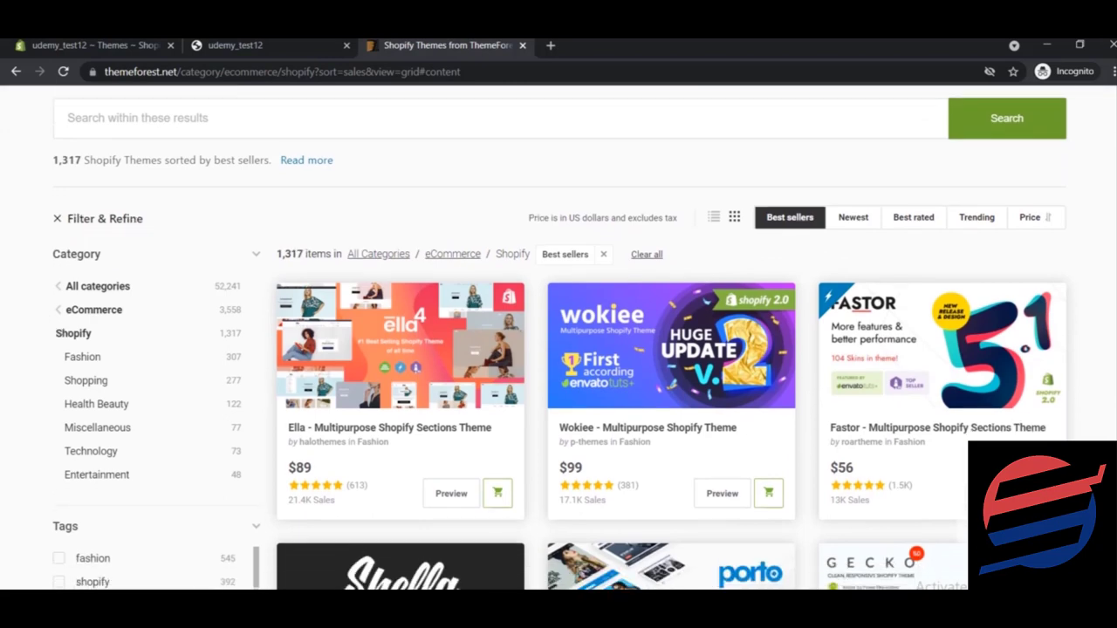
pyautogui.scroll(-1, 559, 349)
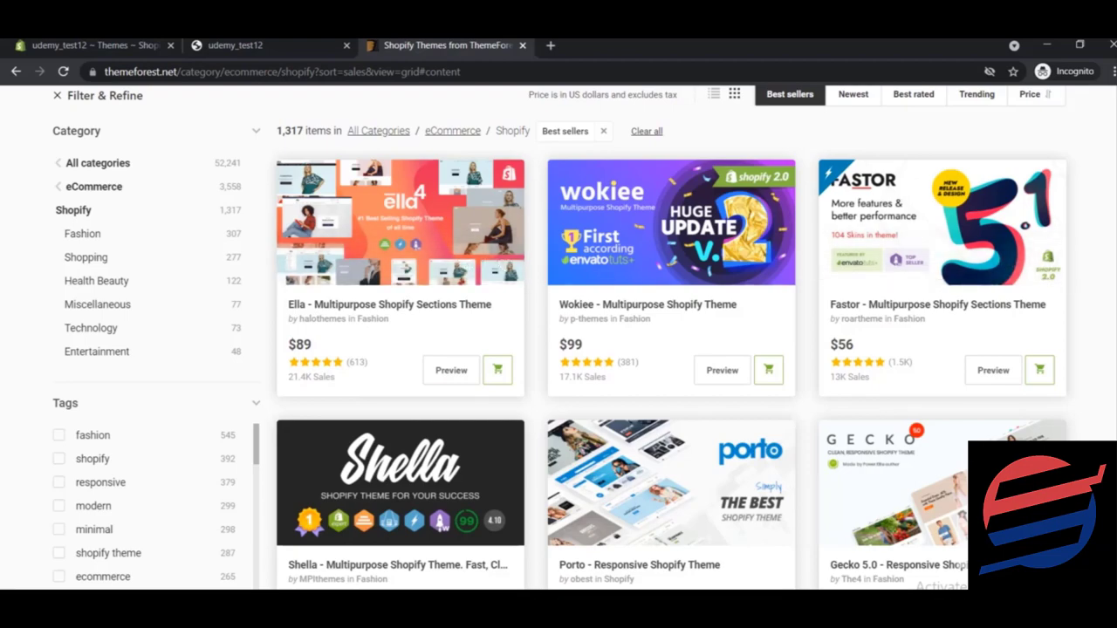
pyautogui.scroll(-5, 1064, 286)
pyautogui.scroll(-4, 1065, 288)
pyautogui.scroll(3, 1064, 287)
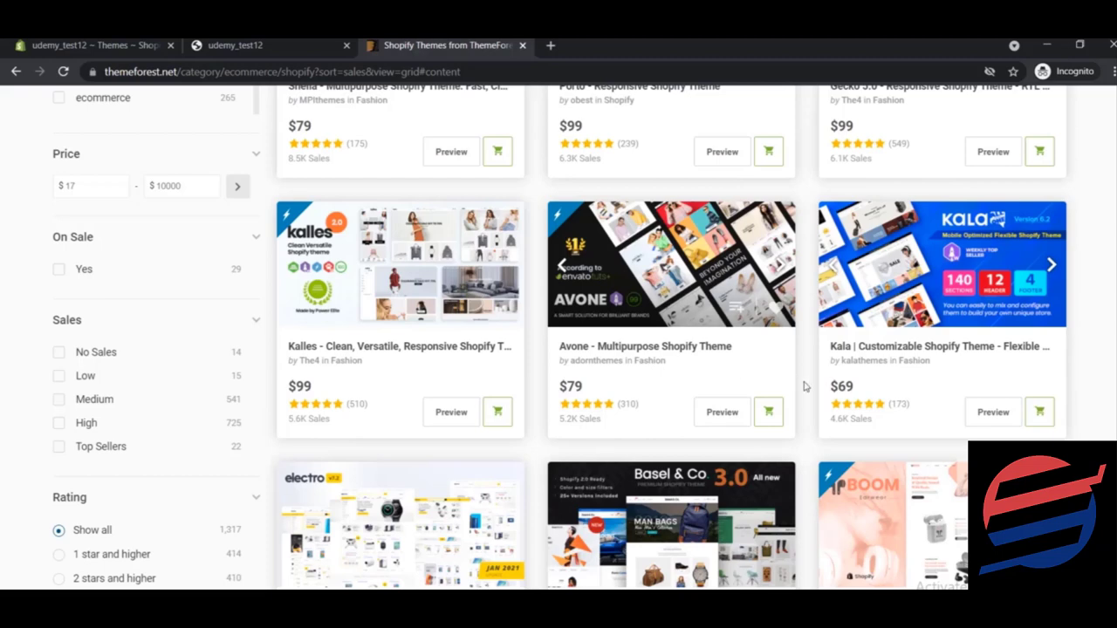
pyautogui.click(706, 415)
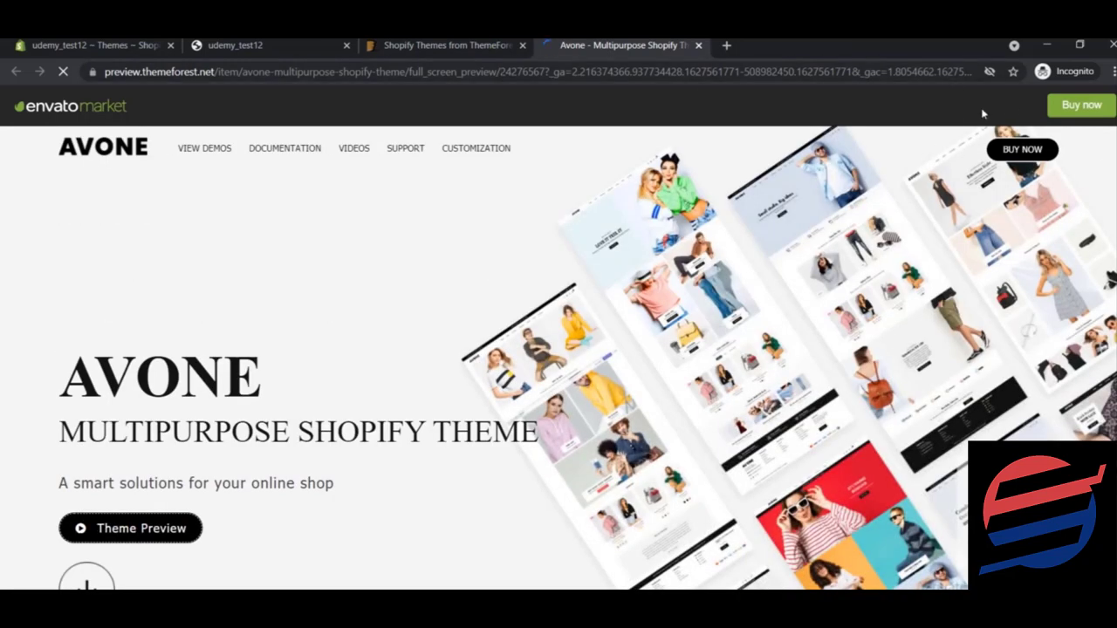
# Examine the Avone theme's preview page, from its homepage layouts through the customization and mobile features to the reviews
pyautogui.scroll(-2, 766, 558)
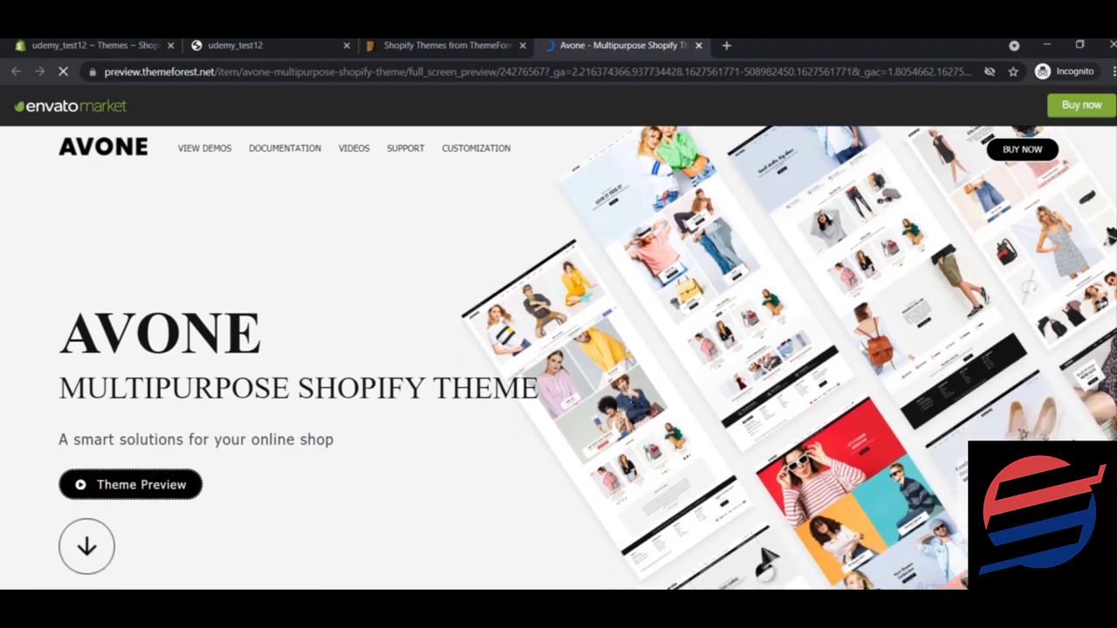
pyautogui.scroll(-3, 559, 357)
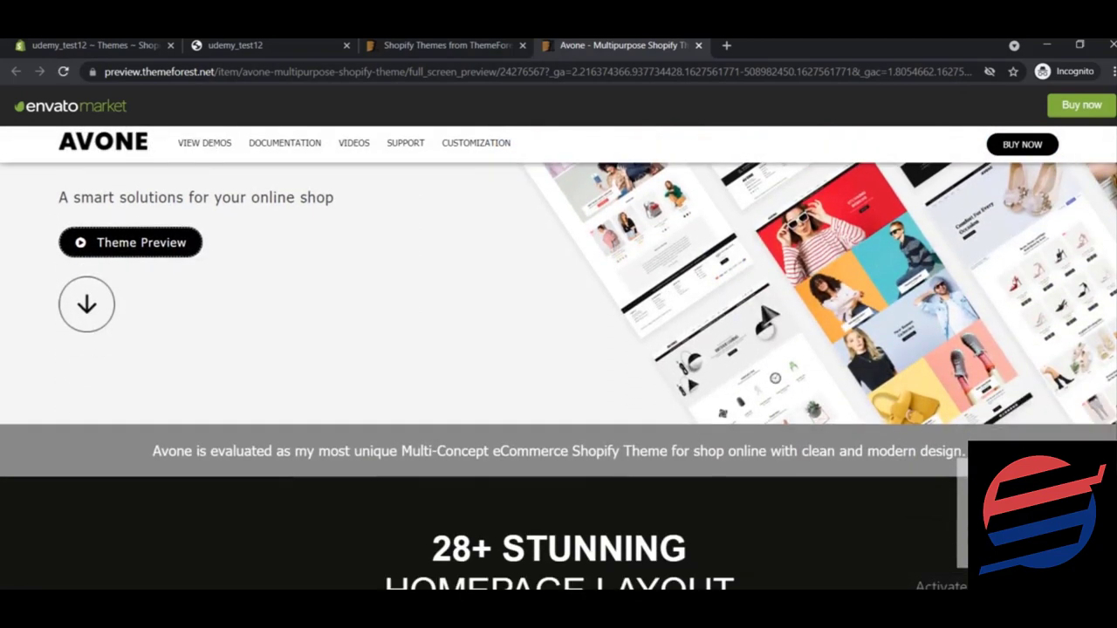
pyautogui.scroll(-5, 558, 376)
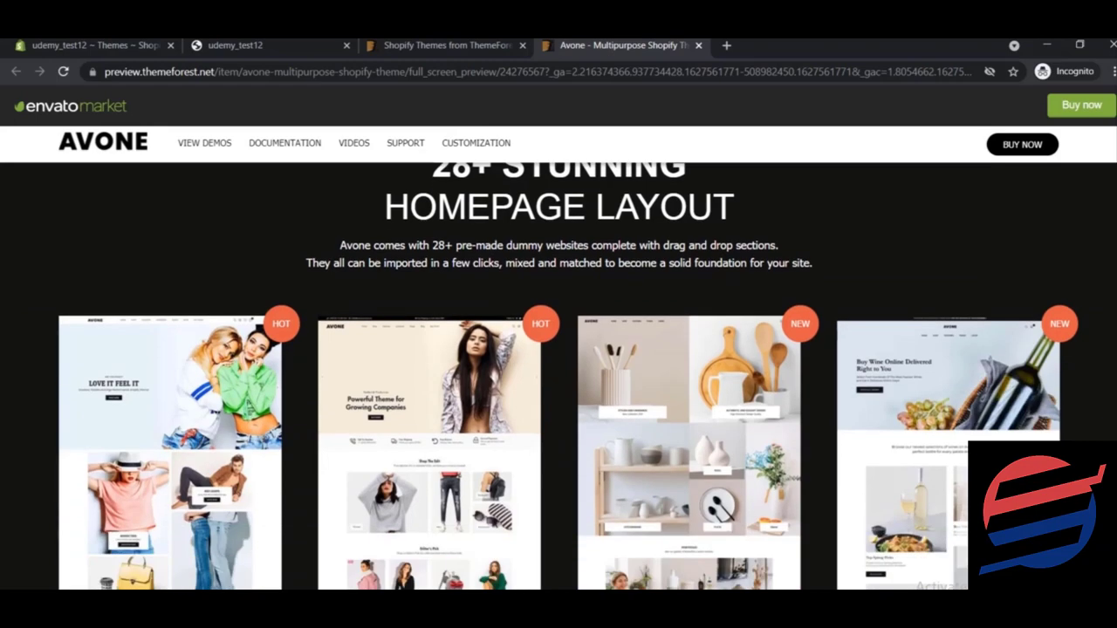
pyautogui.scroll(-3, 559, 375)
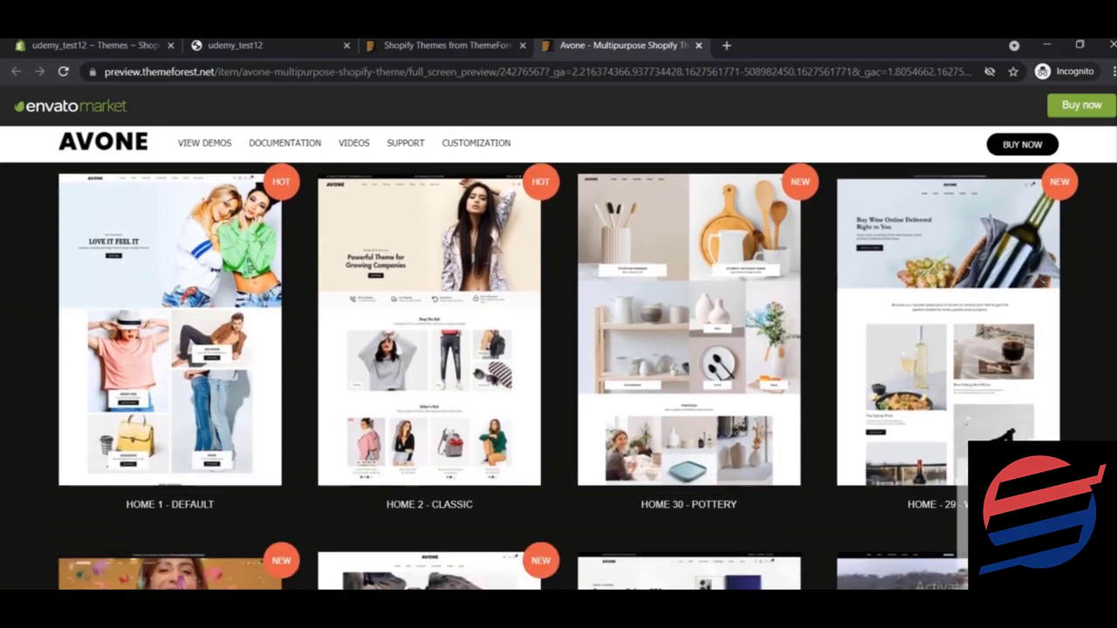
pyautogui.scroll(-5, 559, 375)
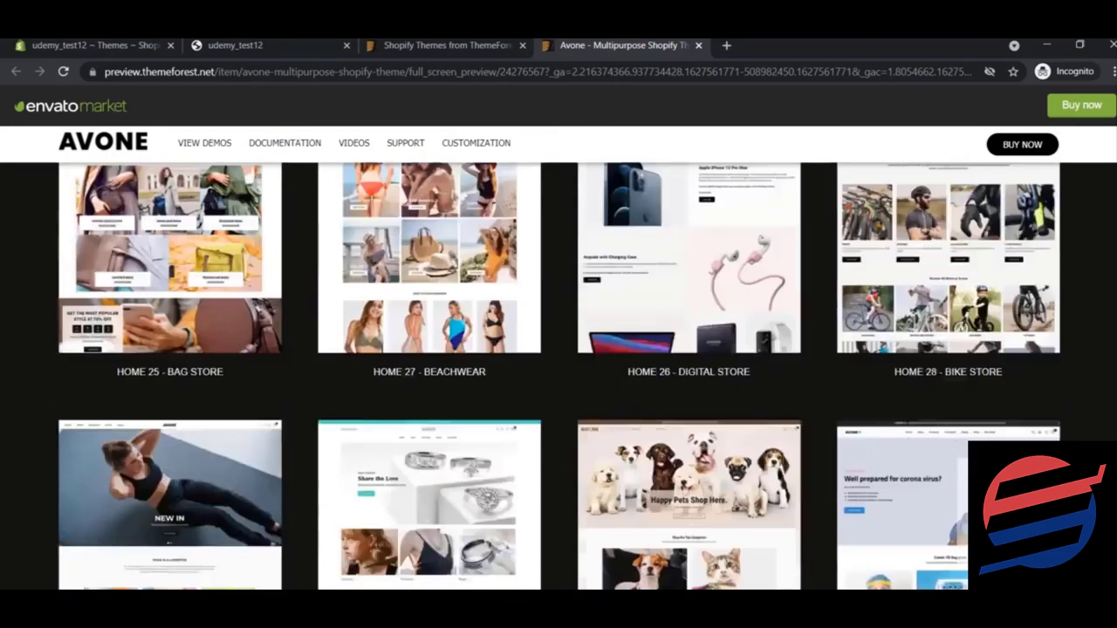
pyautogui.scroll(-10, 559, 376)
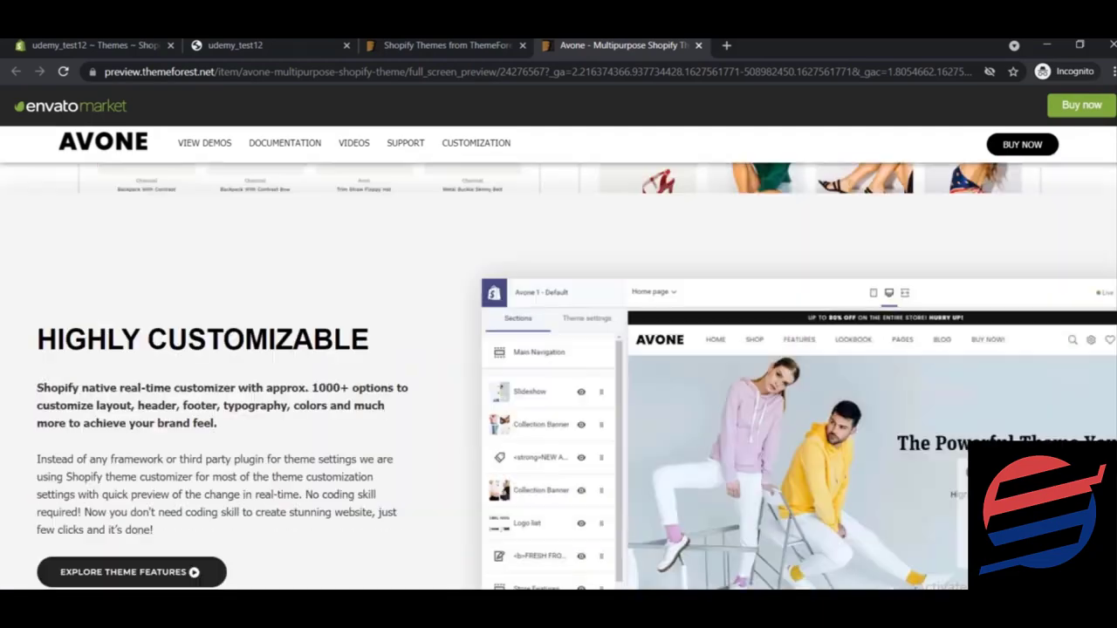
pyautogui.scroll(-10, 558, 375)
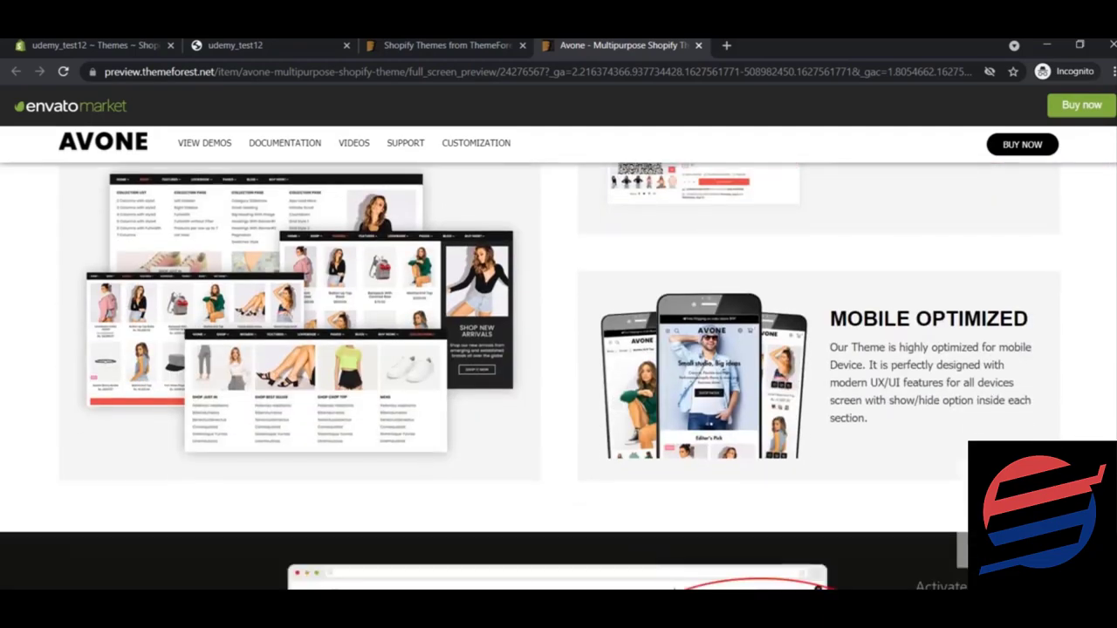
pyautogui.scroll(-10, 558, 375)
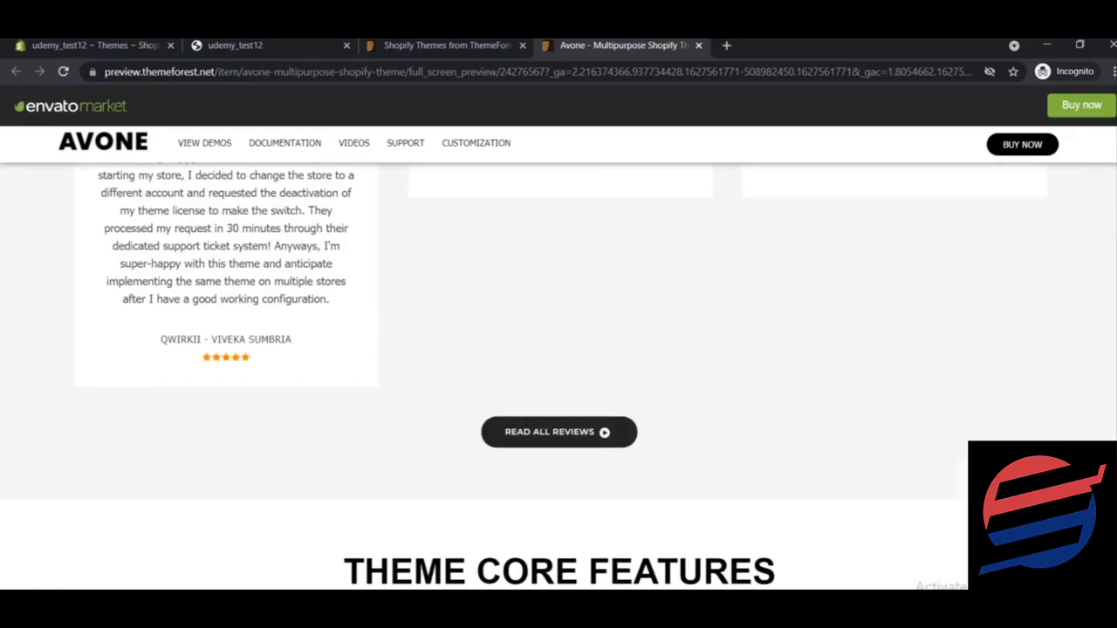
pyautogui.scroll(20, 558, 375)
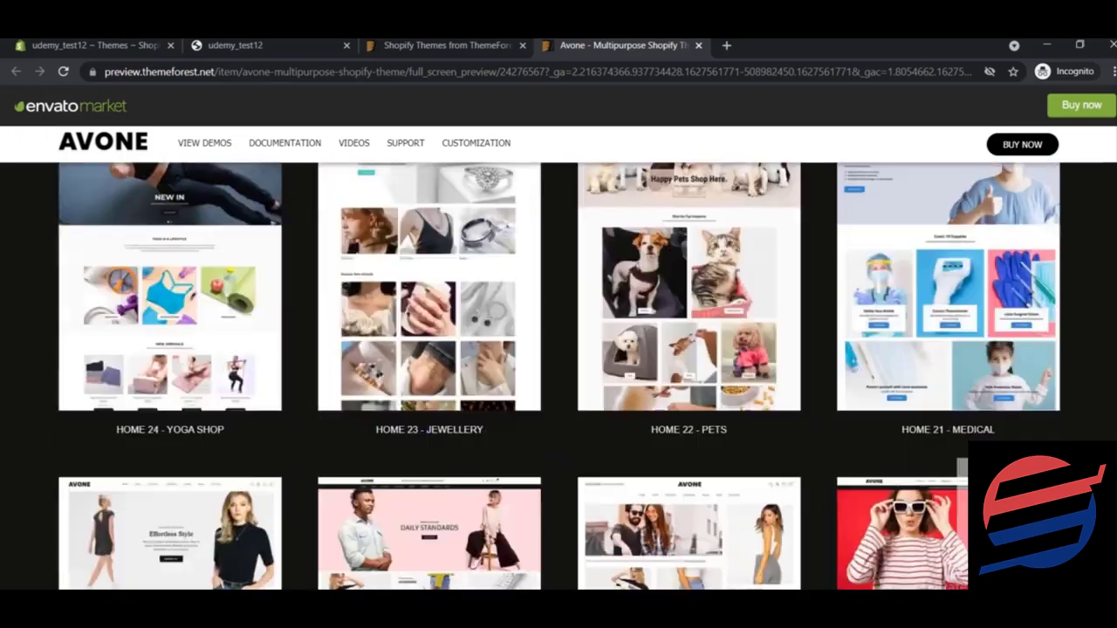
pyautogui.scroll(15, 559, 375)
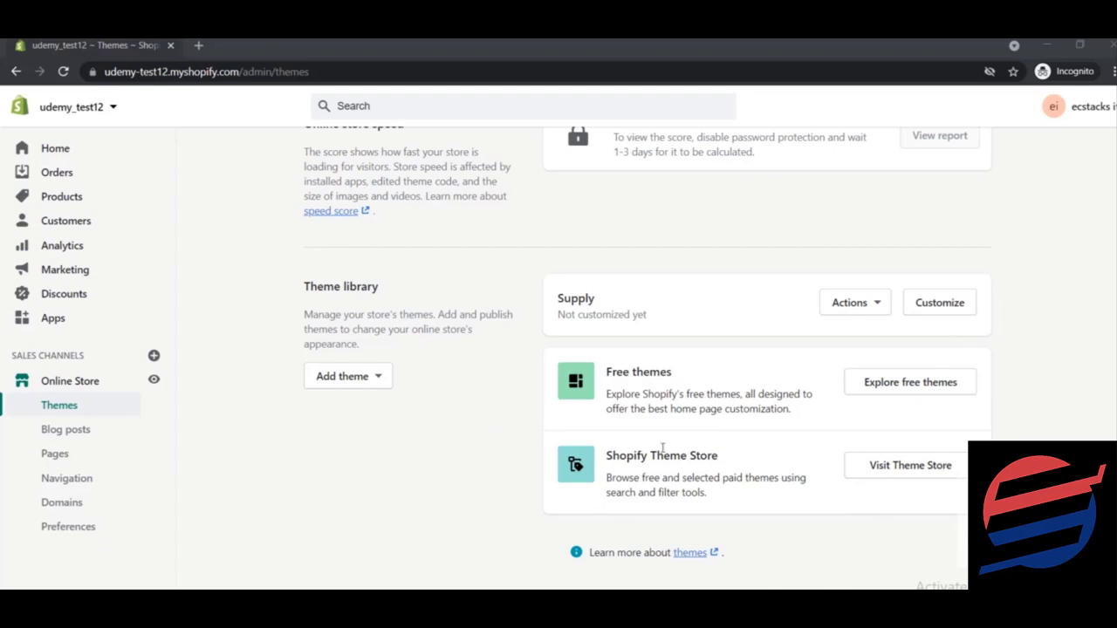
# Visit the Shopify Theme Store from the store's theme library and browse to the themes trending this week
pyautogui.click(910, 466)
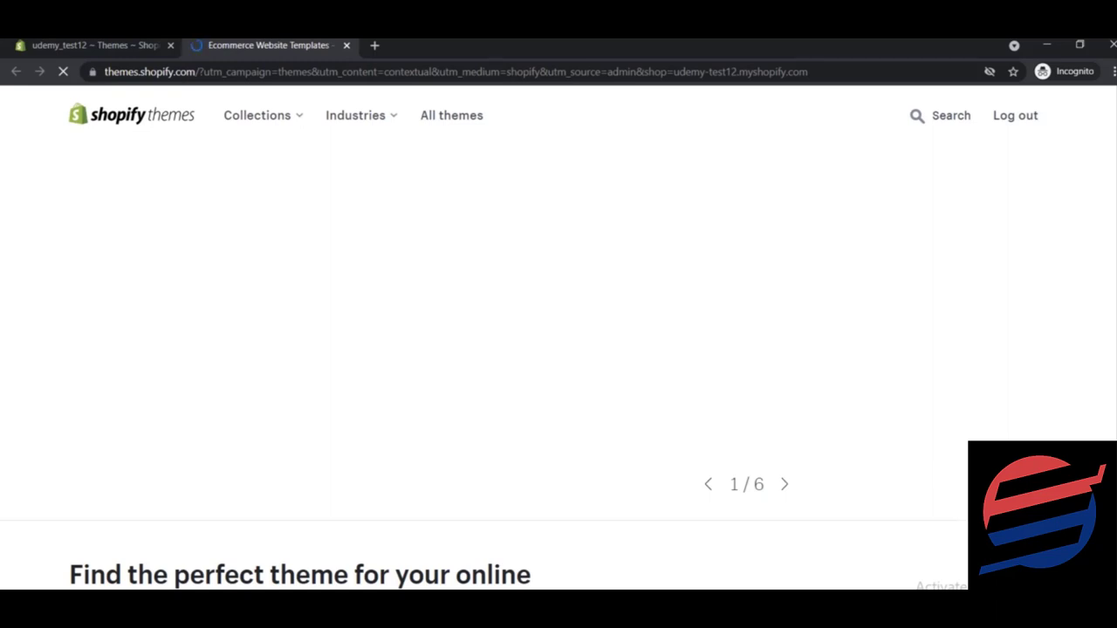
pyautogui.scroll(-3, 558, 349)
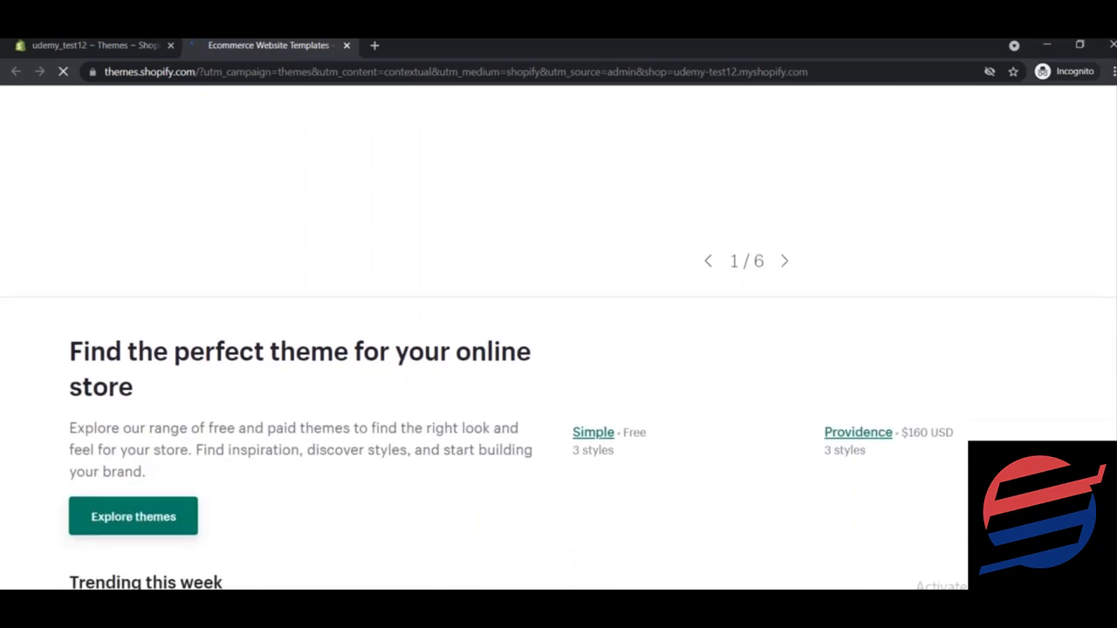
pyautogui.scroll(-3, 558, 349)
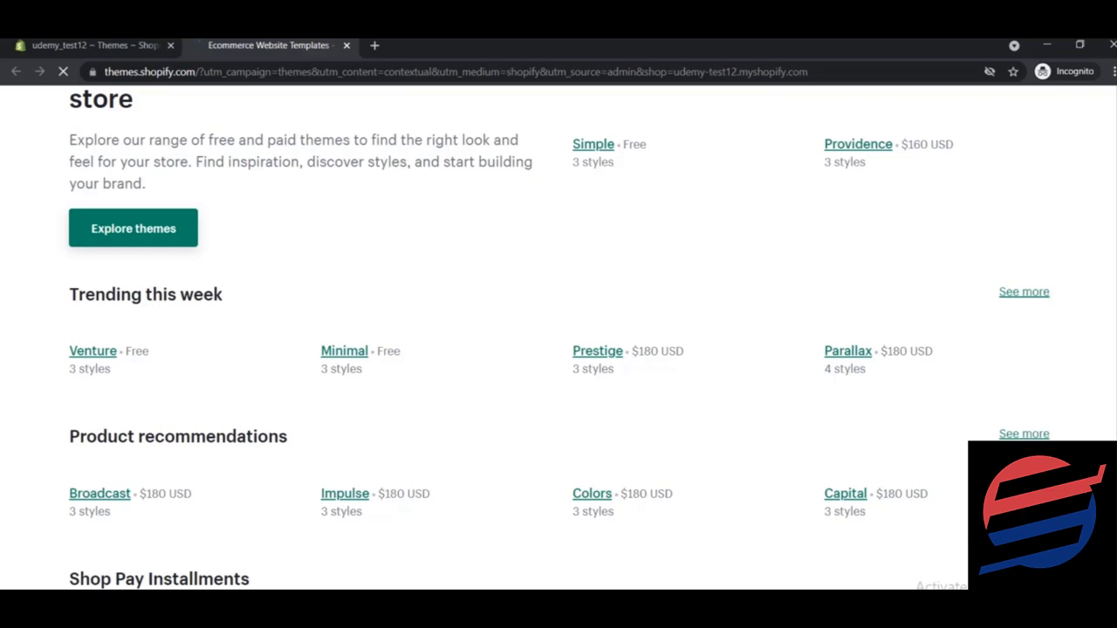
# Open the trending Prestige theme's page in a new tab and view its demo store
pyautogui.click(618, 355)
pyautogui.rightClick(619, 355)
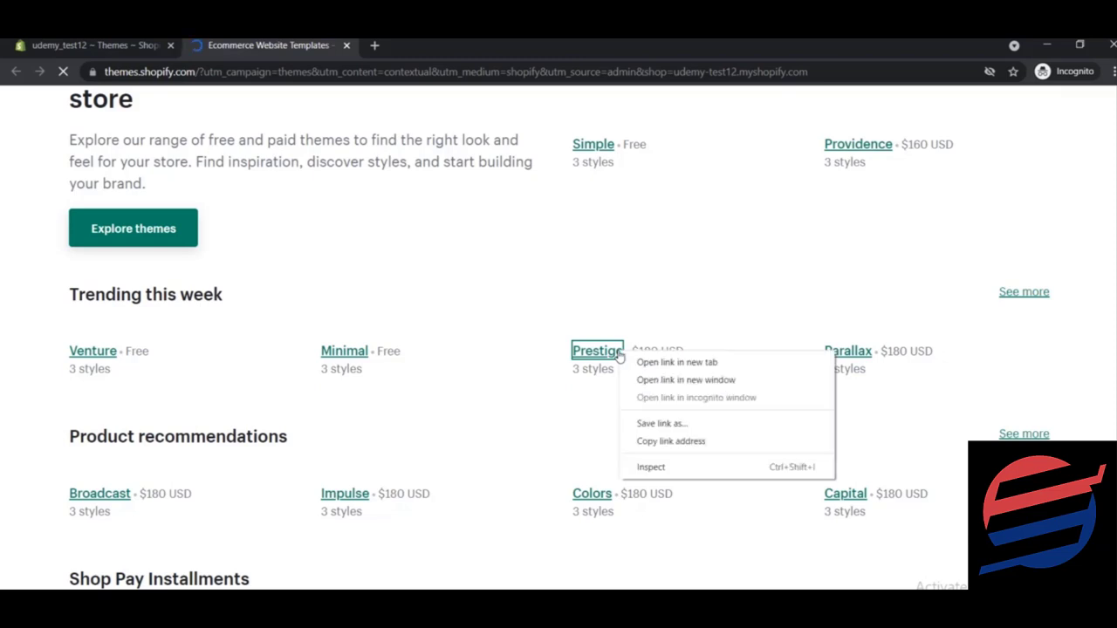
pyautogui.click(650, 361)
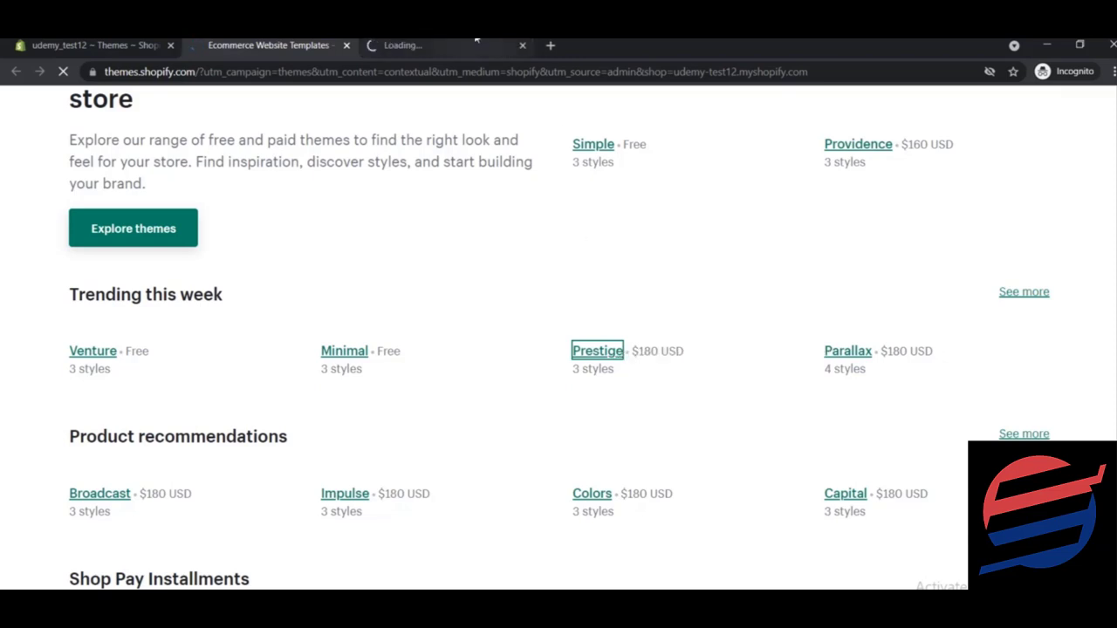
pyautogui.moveTo(477, 40)
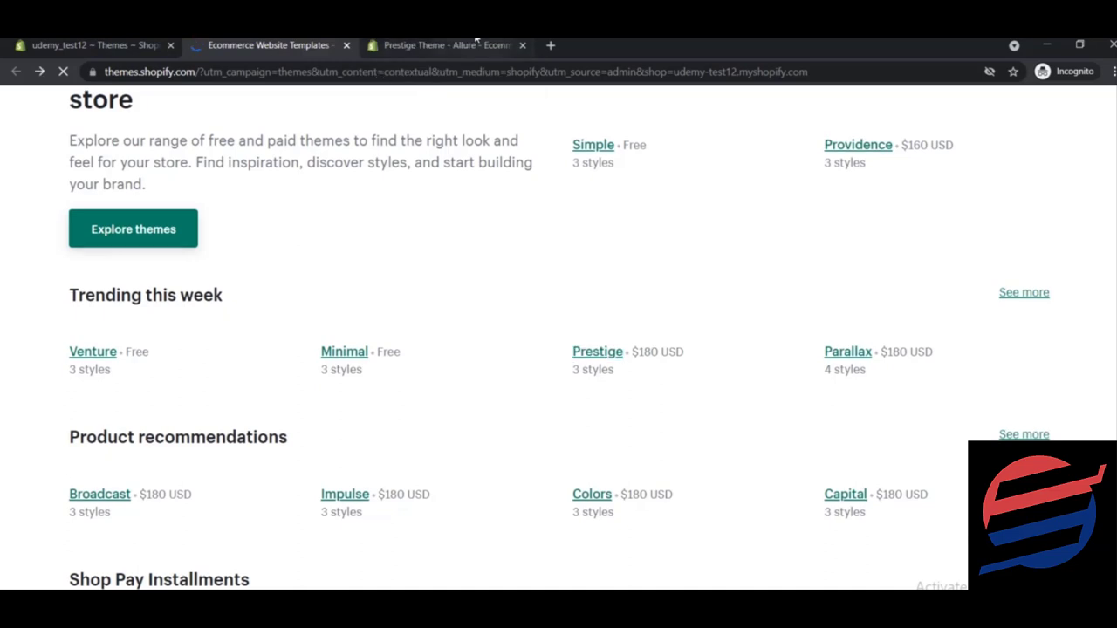
pyautogui.click(454, 45)
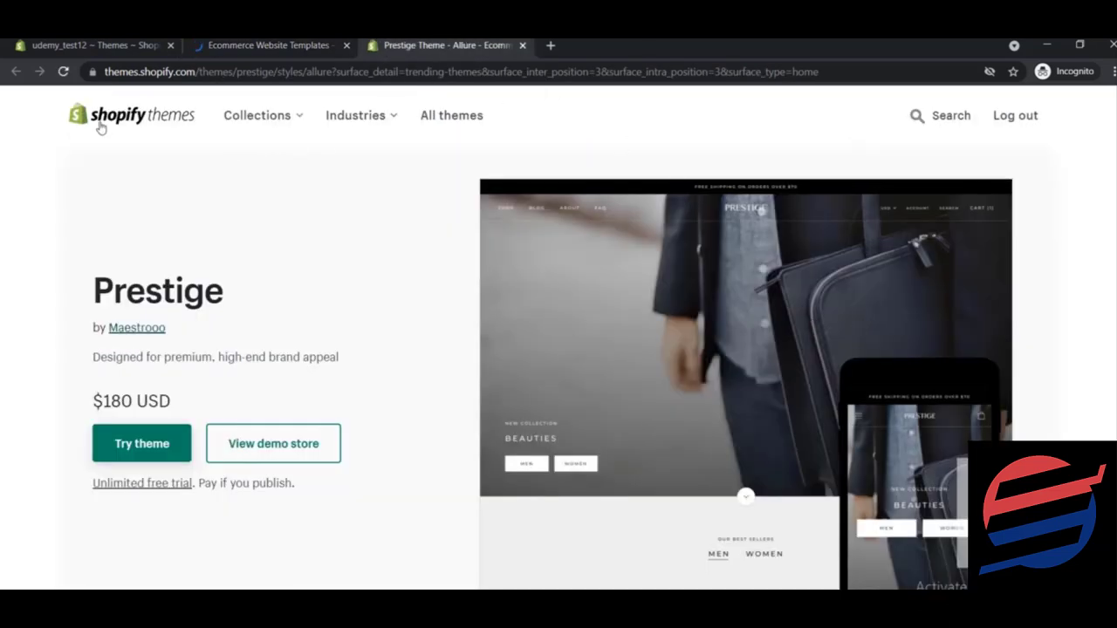
pyautogui.click(127, 434)
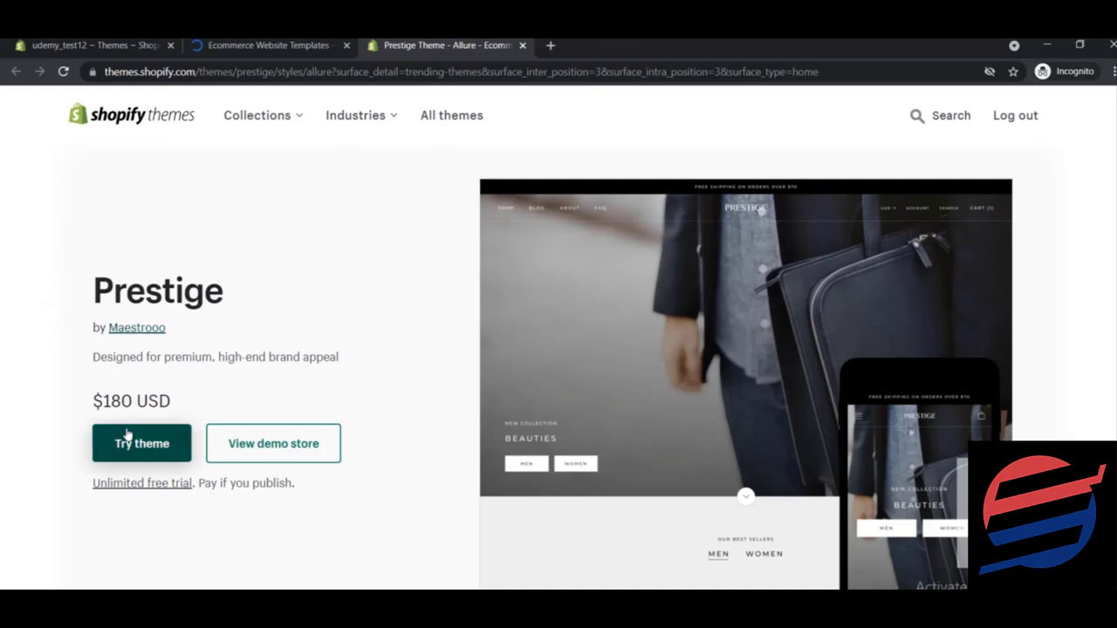
pyautogui.click(321, 451)
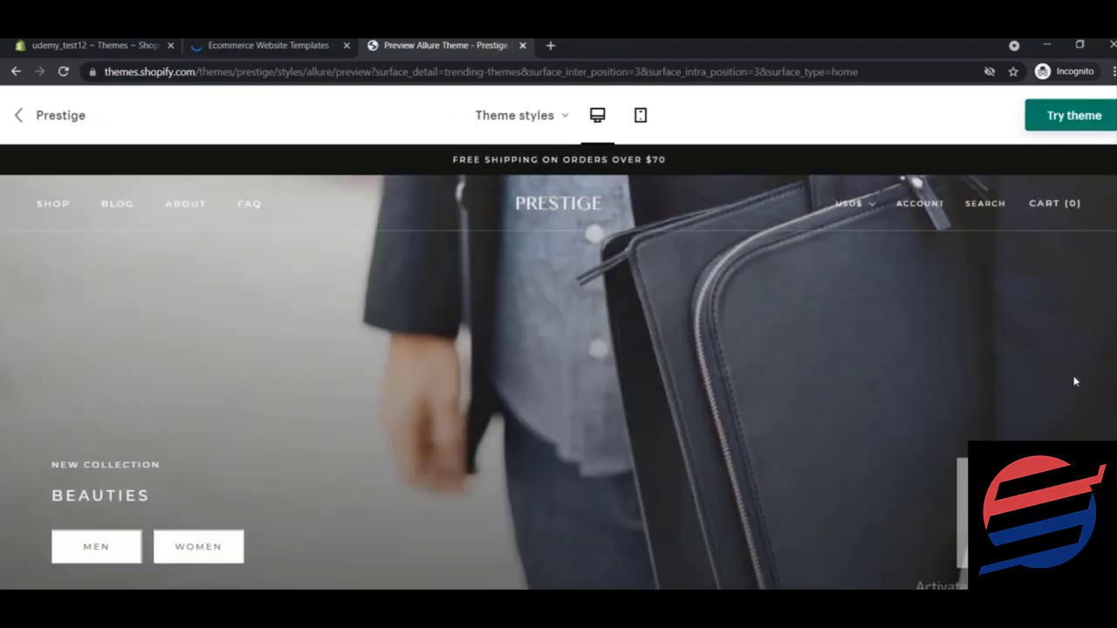
# Examine the Prestige demo store's home page sections from the banner down, then return to its beginning
pyautogui.scroll(-2, 559, 366)
pyautogui.scroll(2, 558, 366)
pyautogui.scroll(-5, 558, 367)
pyautogui.scroll(-5, 558, 393)
pyautogui.scroll(-8, 558, 393)
pyautogui.scroll(-8, 558, 393)
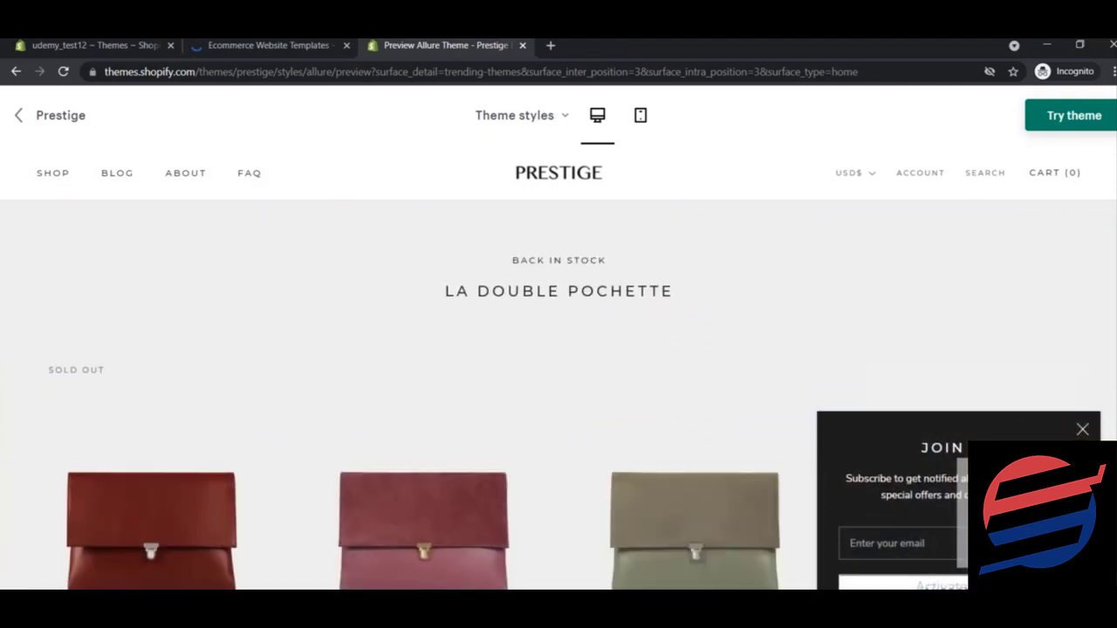
pyautogui.scroll(-10, 558, 392)
pyautogui.scroll(-10, 558, 393)
pyautogui.scroll(5, 559, 392)
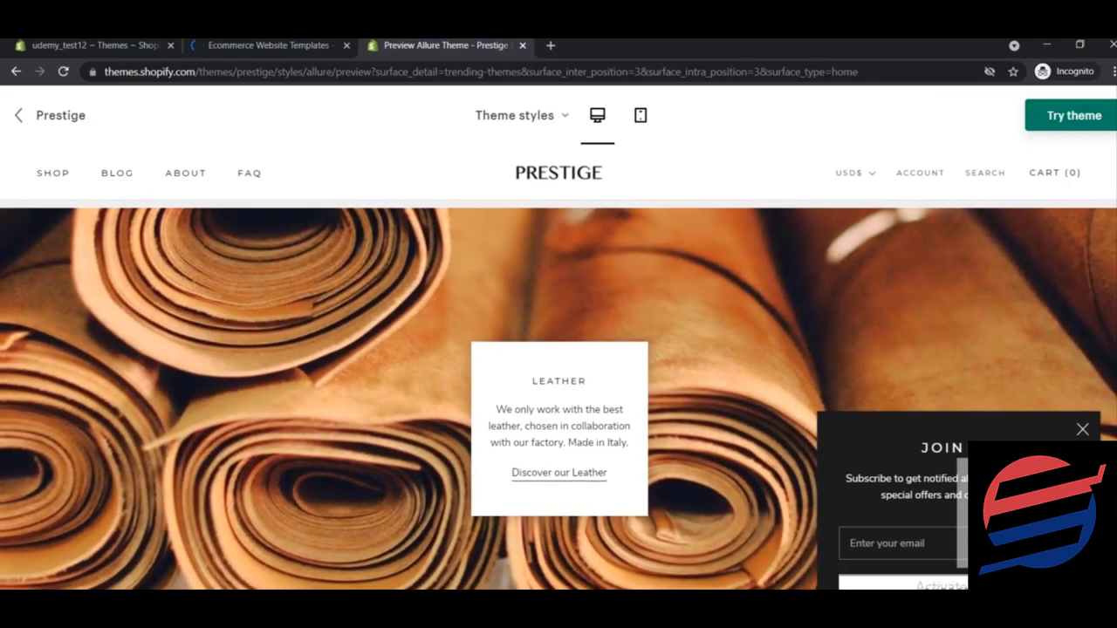
pyautogui.scroll(-5, 558, 393)
pyautogui.scroll(-5, 558, 392)
pyautogui.scroll(3, 558, 392)
pyautogui.scroll(20, 558, 392)
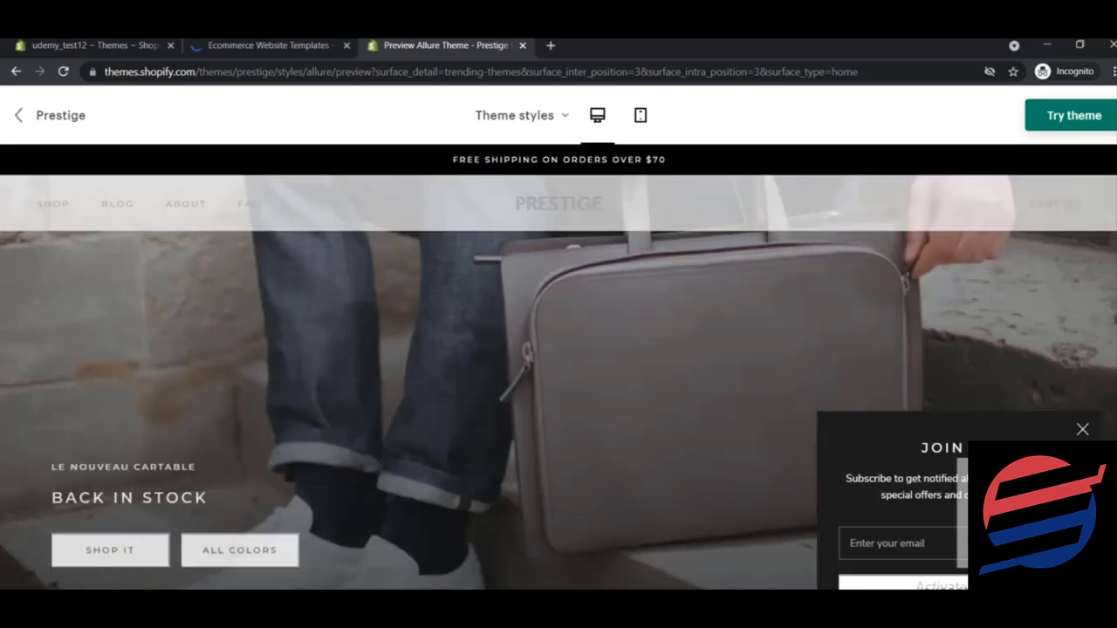
# Close the Prestige preview and open the free Venture theme from the trending themes in a new tab
pyautogui.click(524, 47)
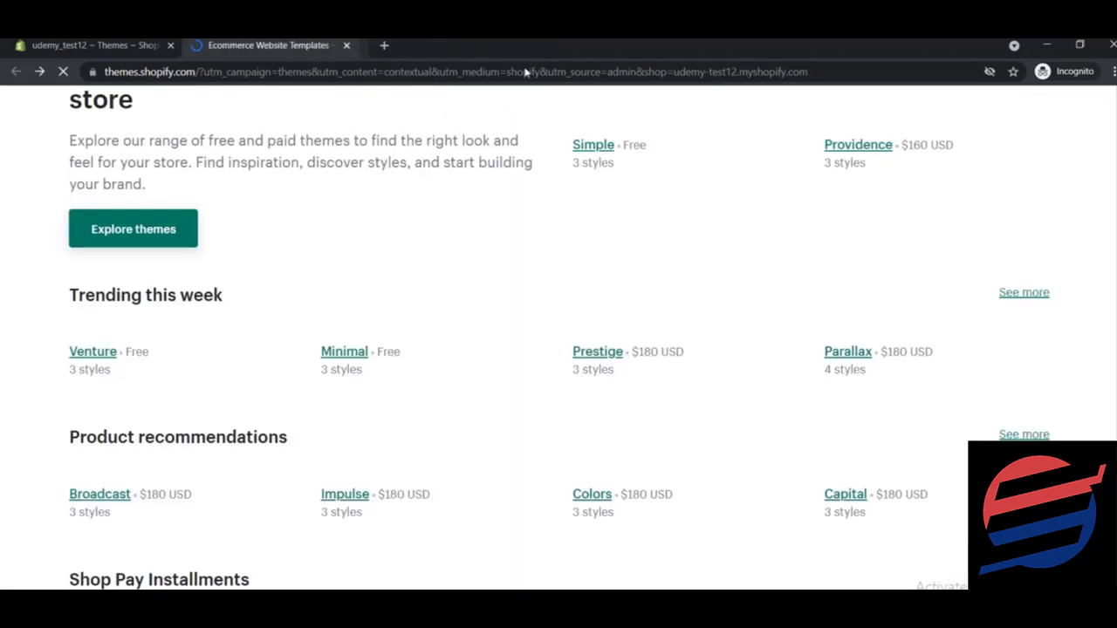
pyautogui.rightClick(111, 358)
pyautogui.click(140, 365)
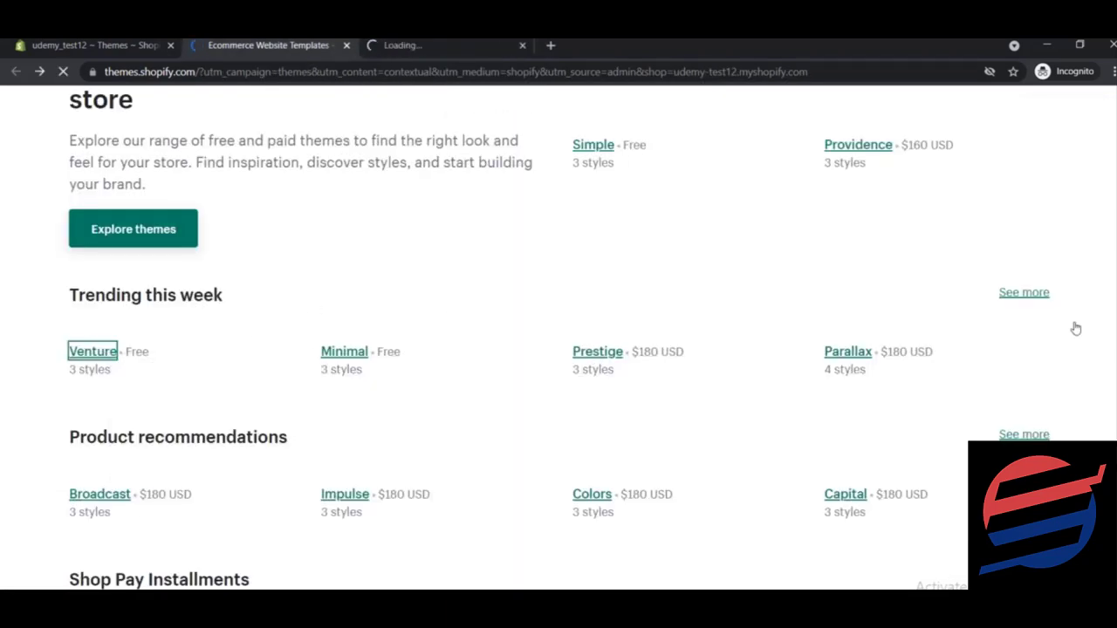
# Review the Theme Store home page and its suggested search categories, closing the search without entering a term
pyautogui.scroll(5, 558, 340)
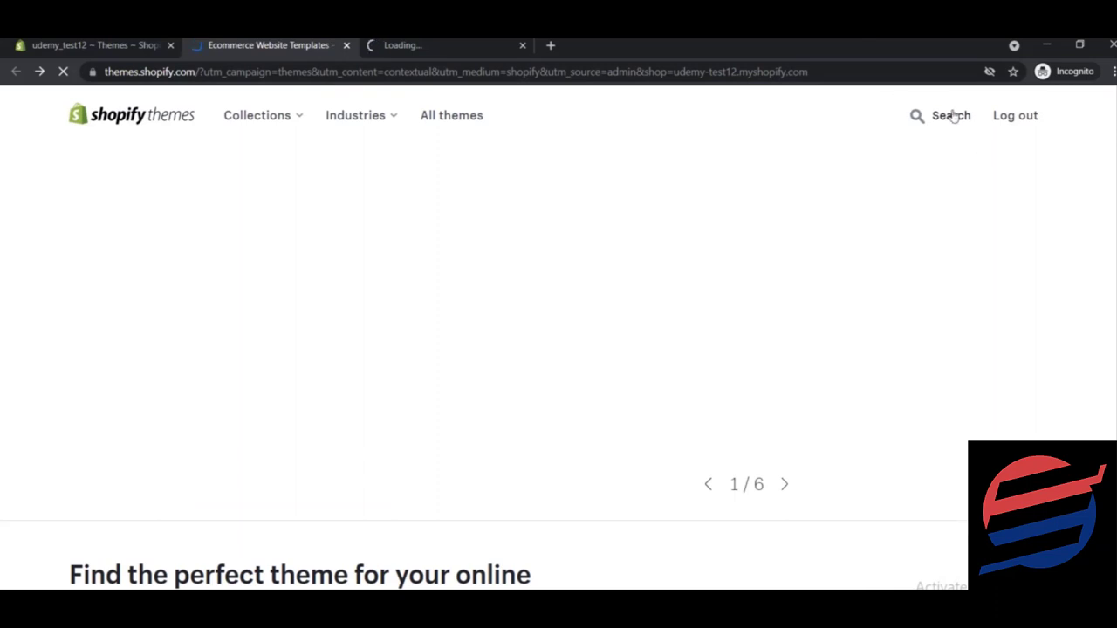
pyautogui.scroll(-2, 730, 149)
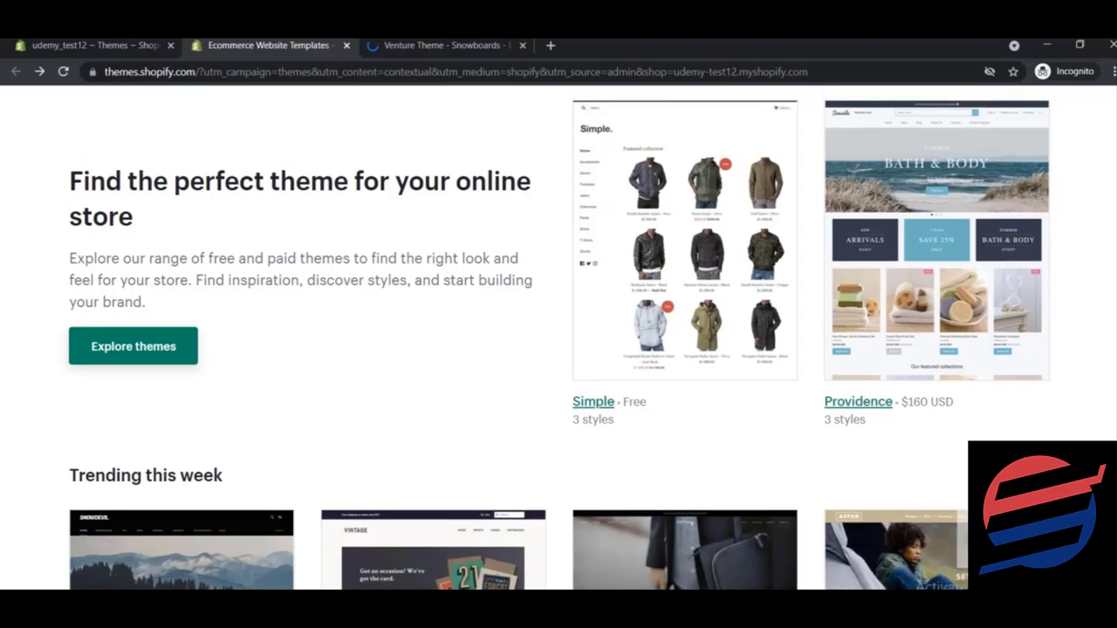
pyautogui.scroll(5, 927, 131)
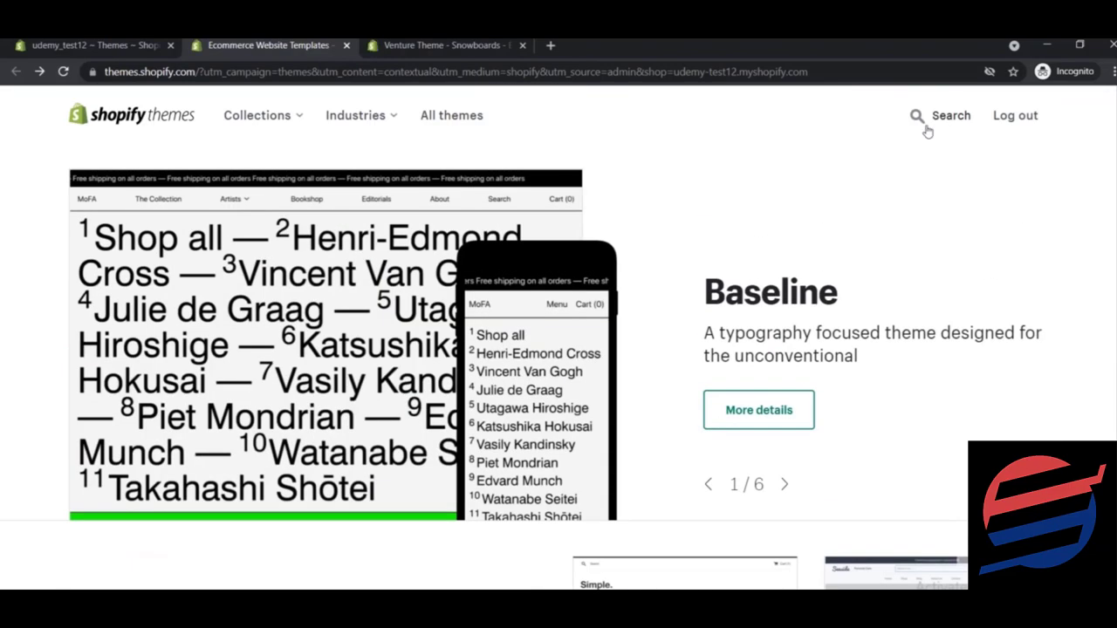
pyautogui.click(938, 116)
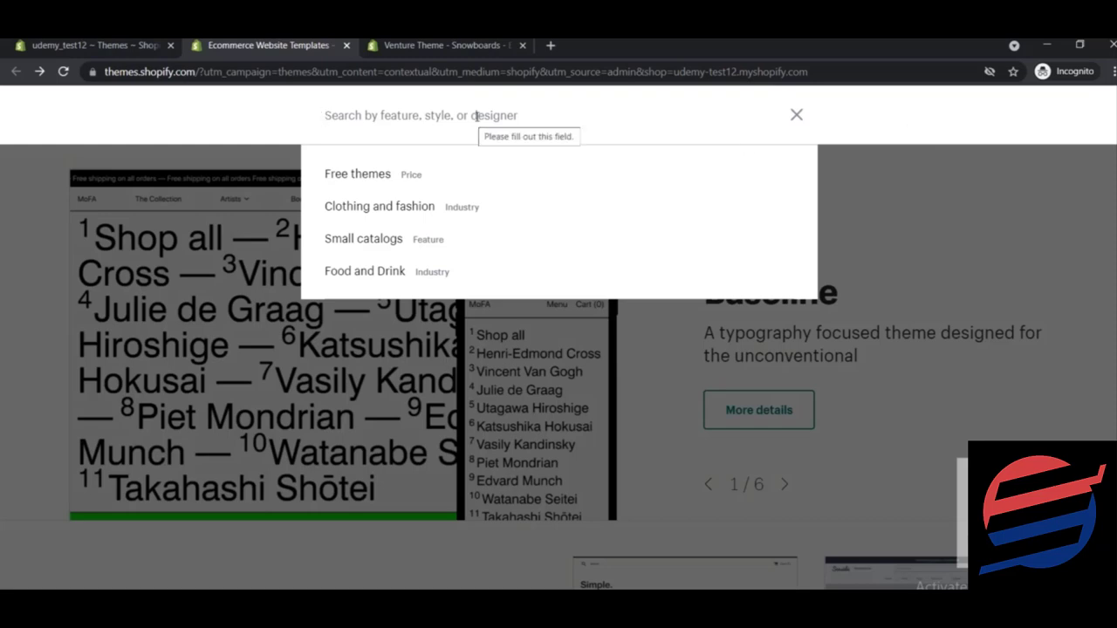
pyautogui.click(797, 118)
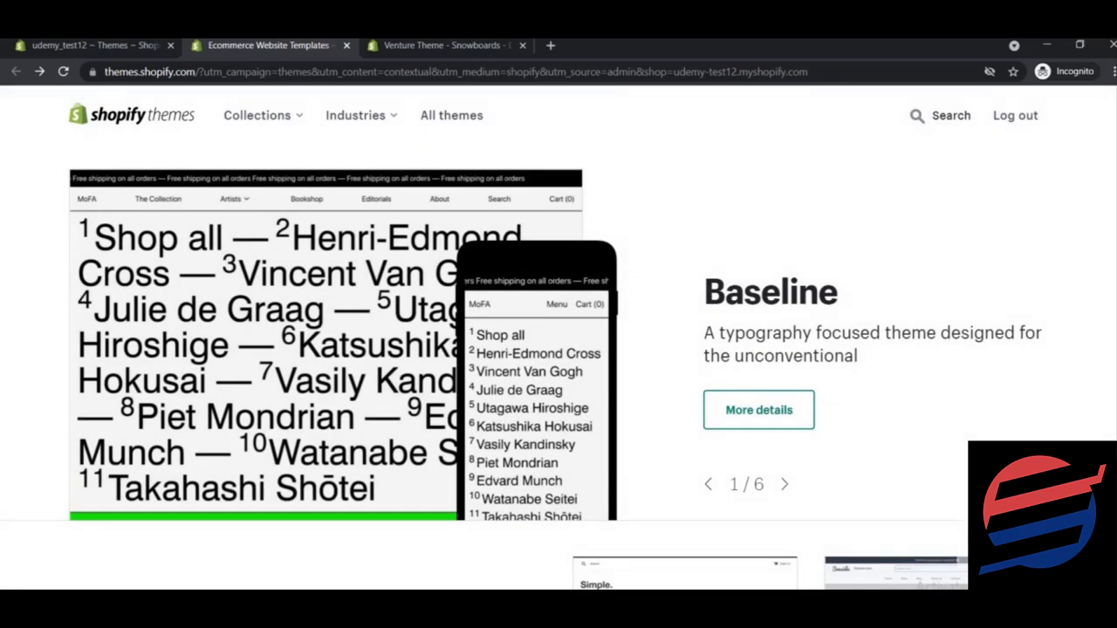
pyautogui.scroll(-5, 559, 337)
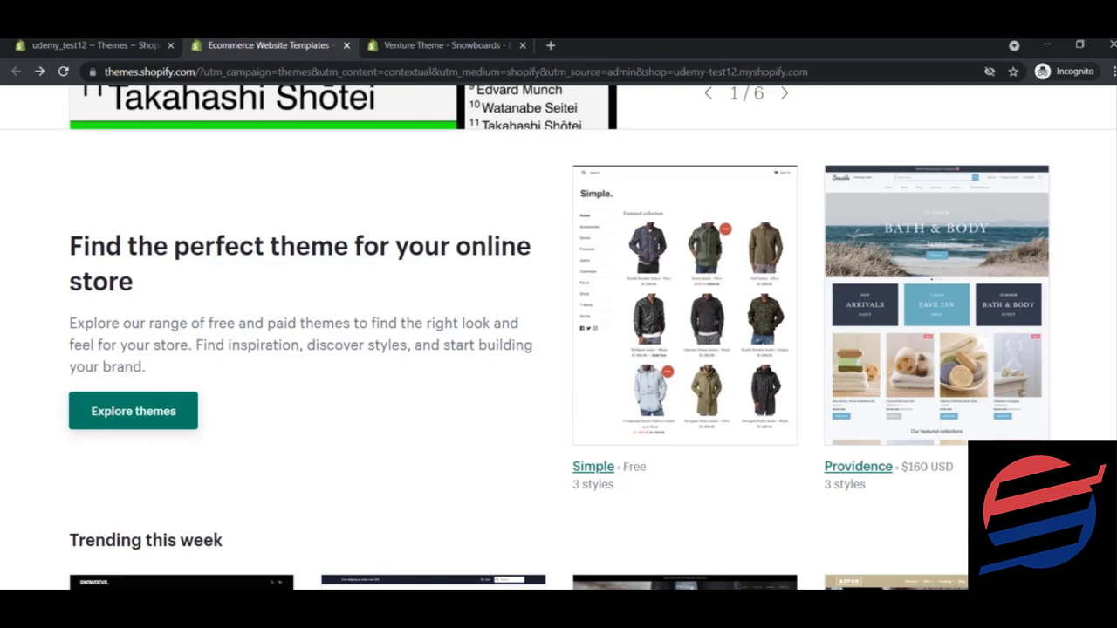
pyautogui.scroll(3, 577, 125)
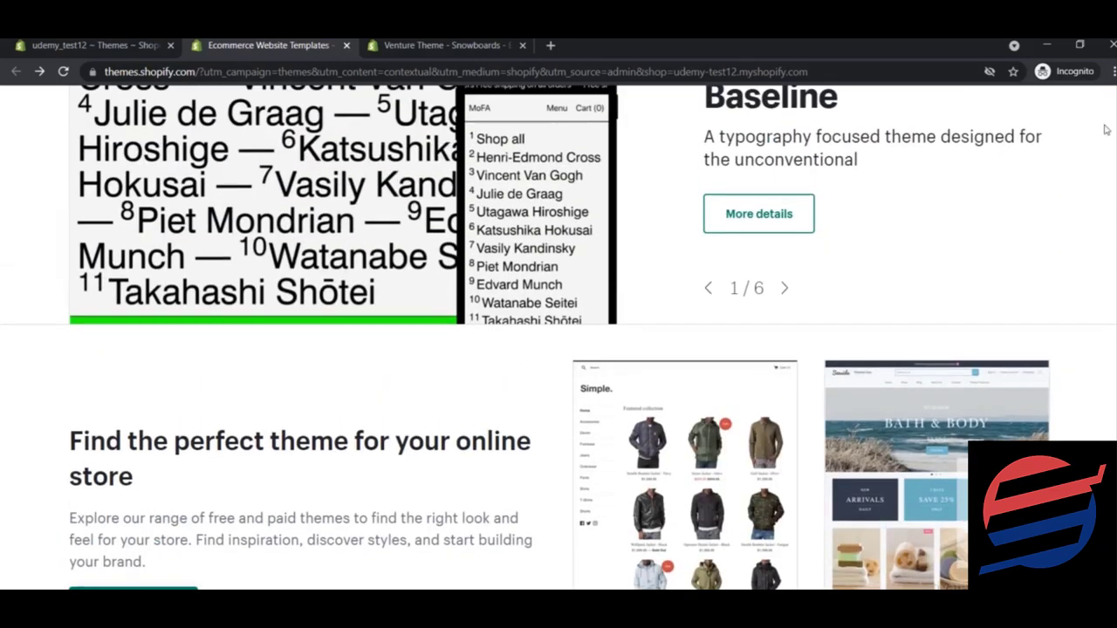
# View the Venture theme's demo store, review its home page, and switch the preview to mobile view
pyautogui.click(452, 44)
pyautogui.click(251, 441)
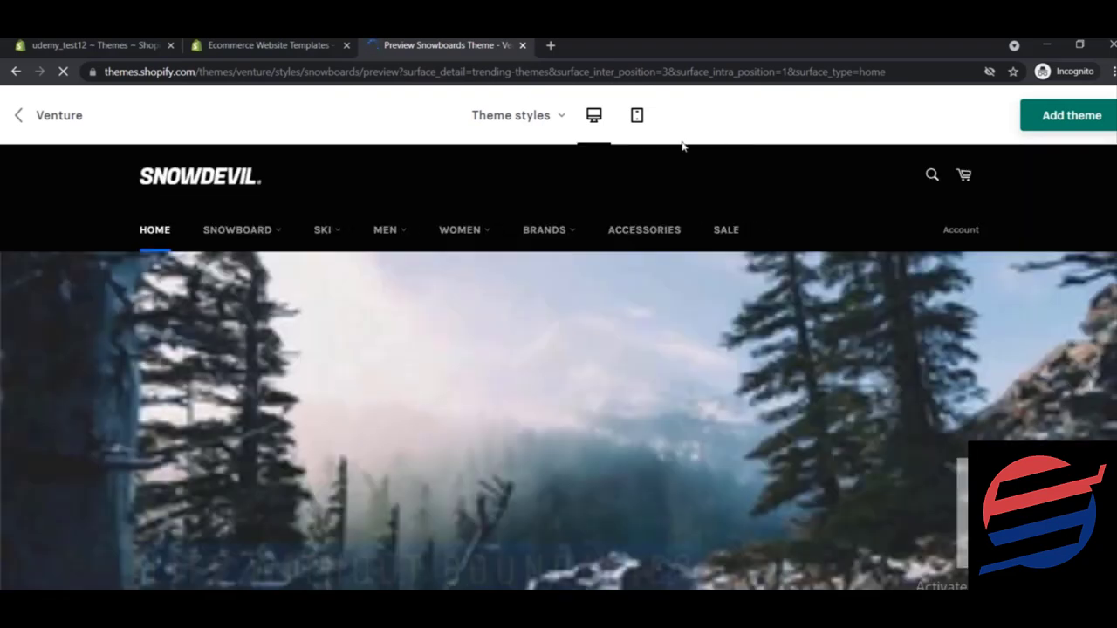
pyautogui.scroll(-5, 1107, 165)
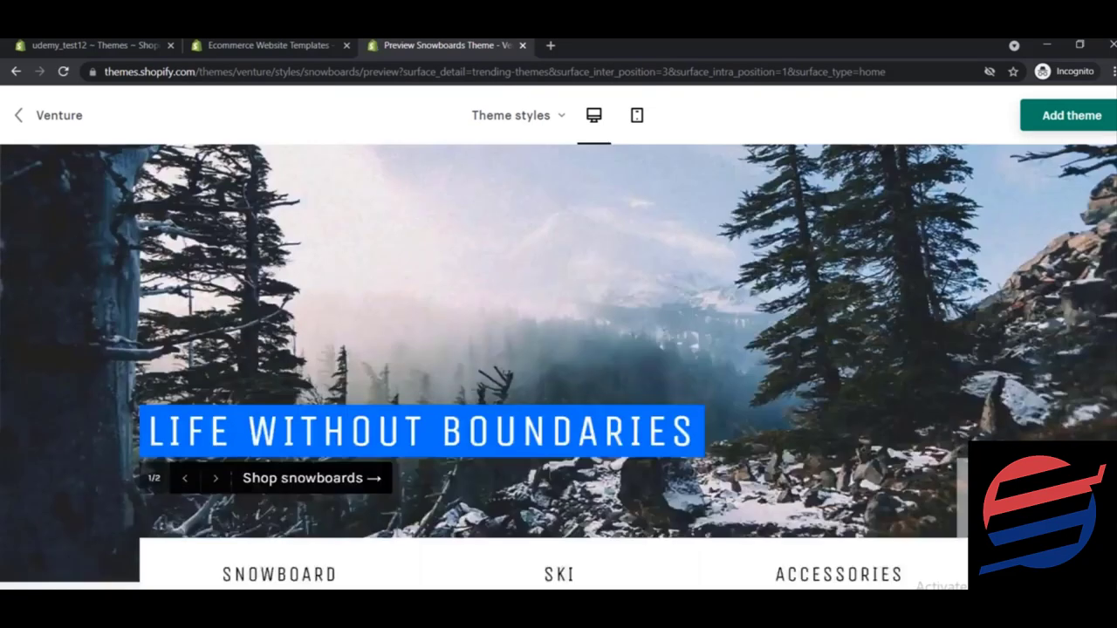
pyautogui.scroll(-5, 558, 388)
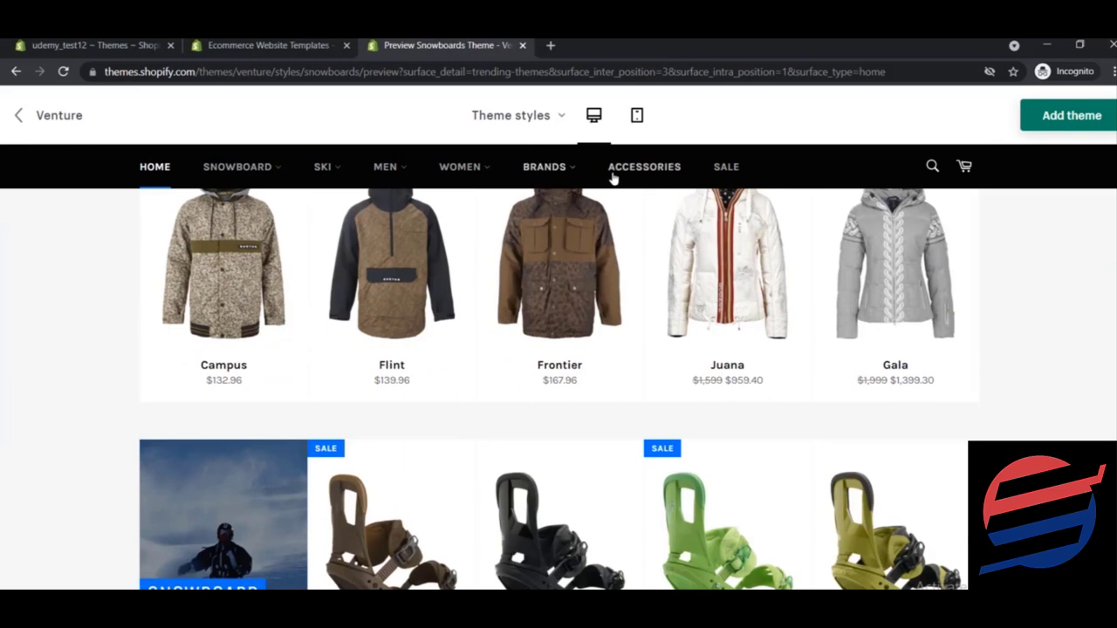
pyautogui.click(636, 122)
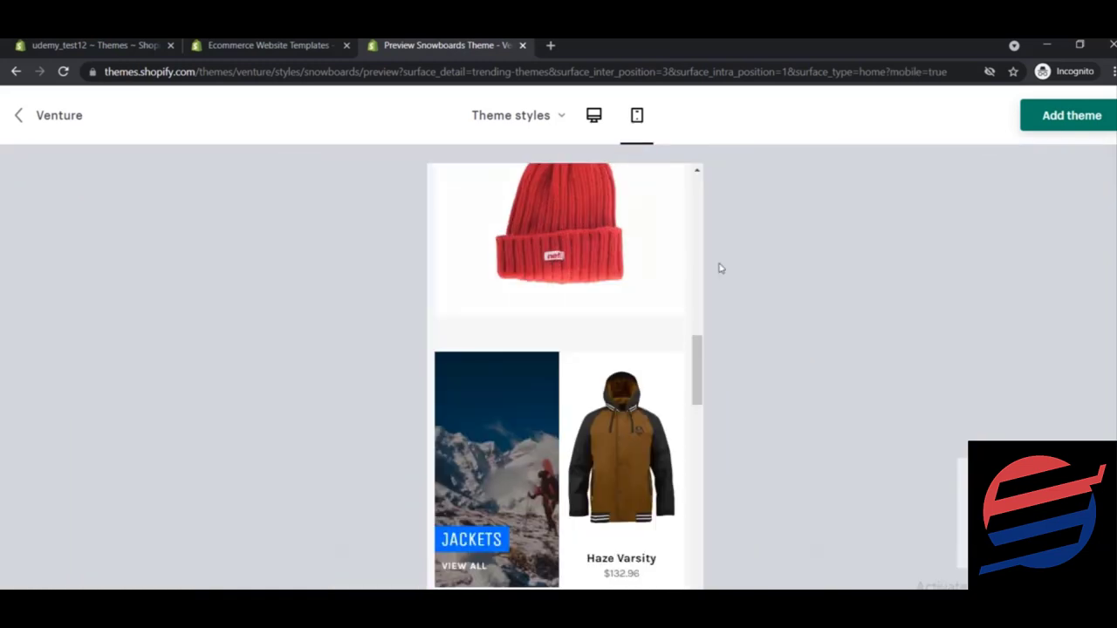
# Return the Venture preview to desktop view, then close the preview and the Theme Store to get back to the store admin
pyautogui.moveTo(698, 360); pyautogui.dragTo(718, 576)
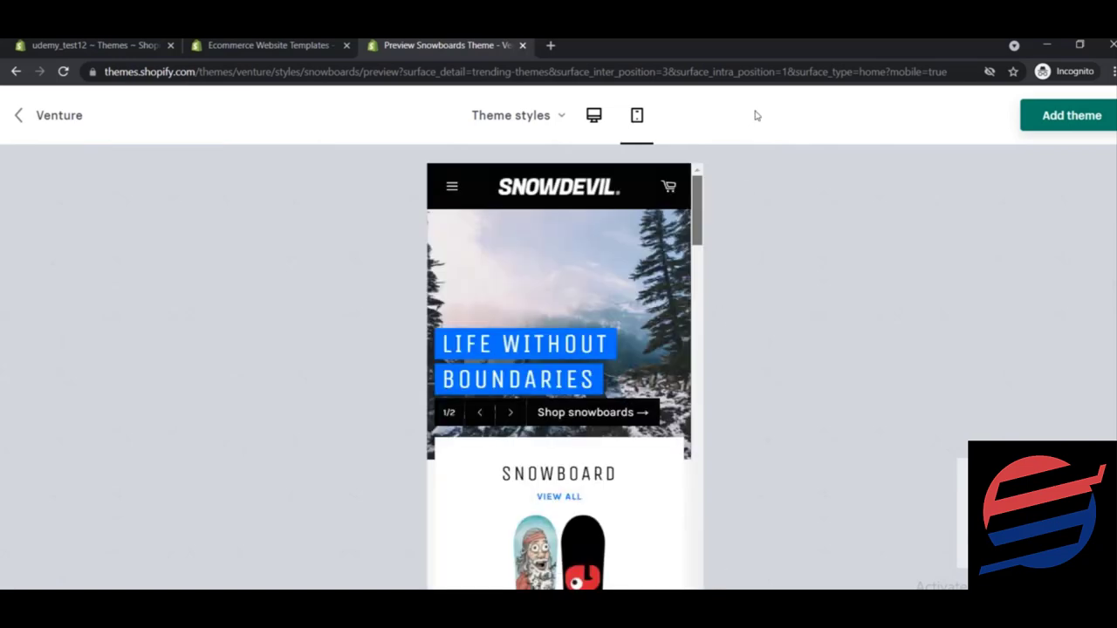
pyautogui.click(594, 122)
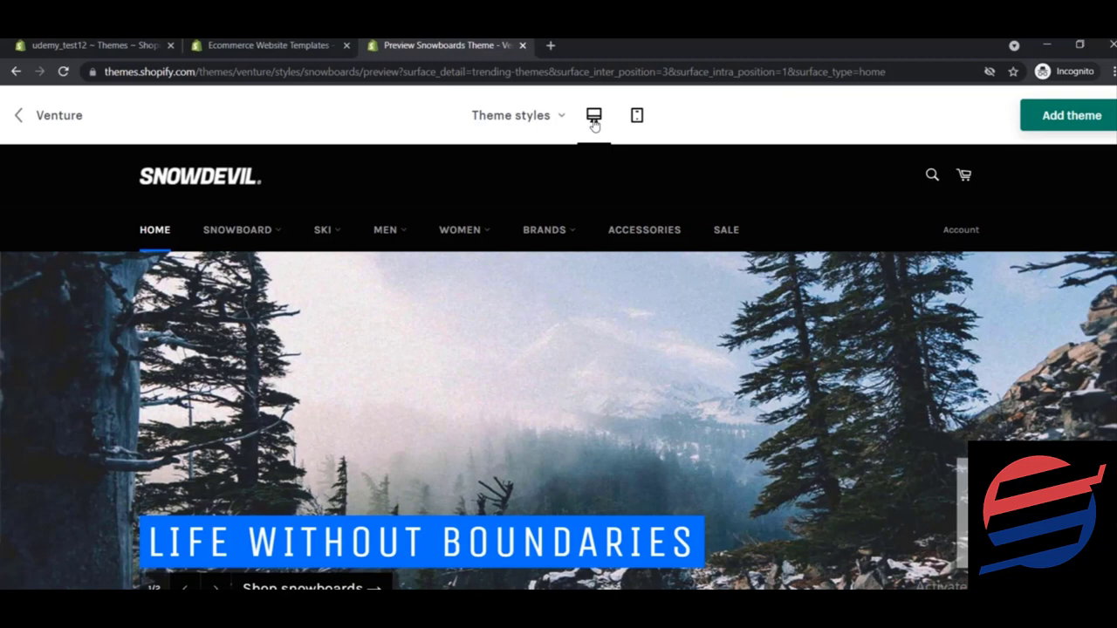
pyautogui.click(524, 45)
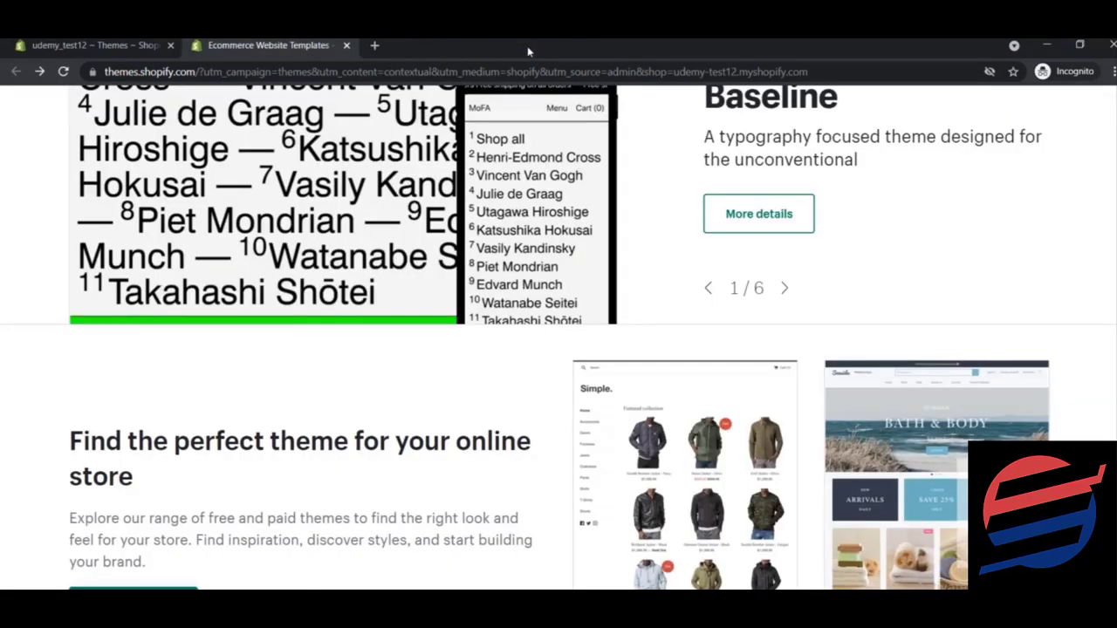
pyautogui.scroll(3, 997, 109)
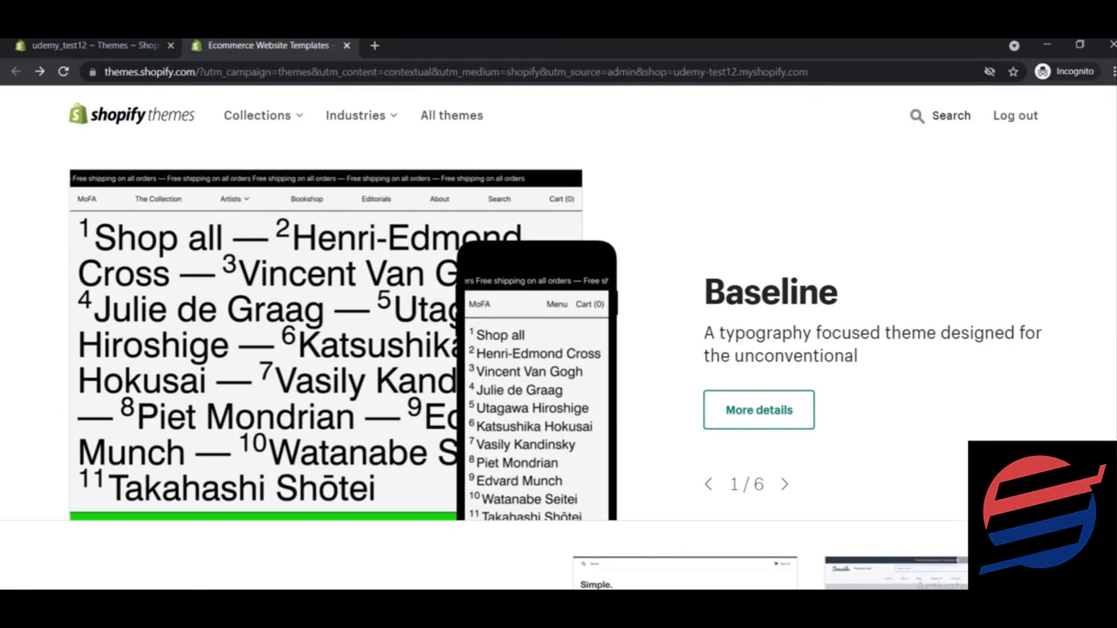
pyautogui.click(348, 45)
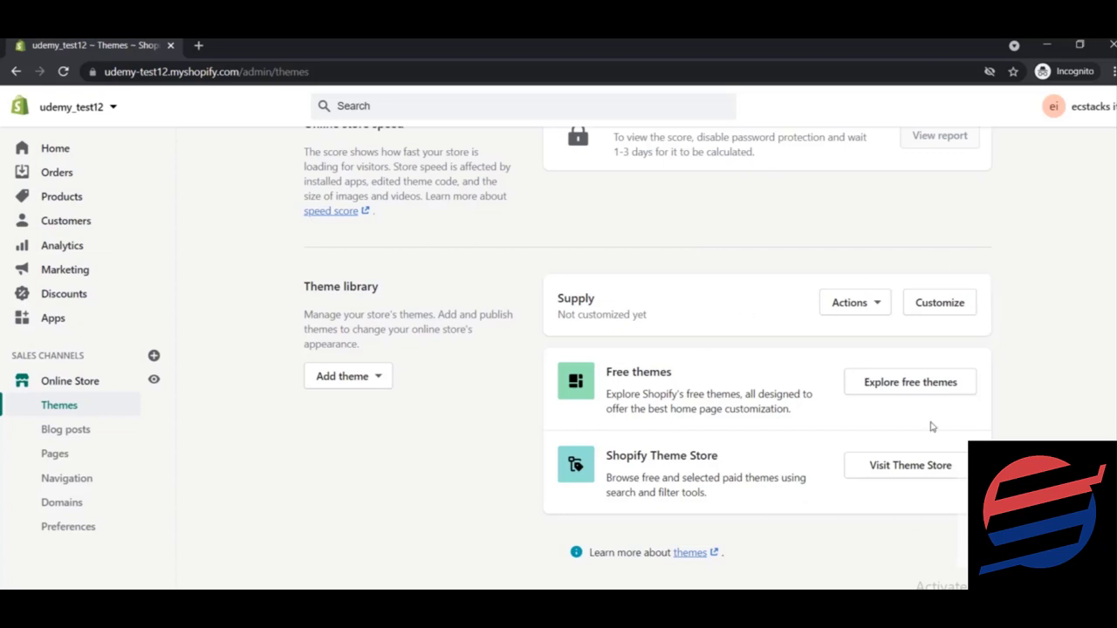
# Review the theme library's options for adding a theme by zip upload or from GitHub, without choosing one
pyautogui.click(383, 381)
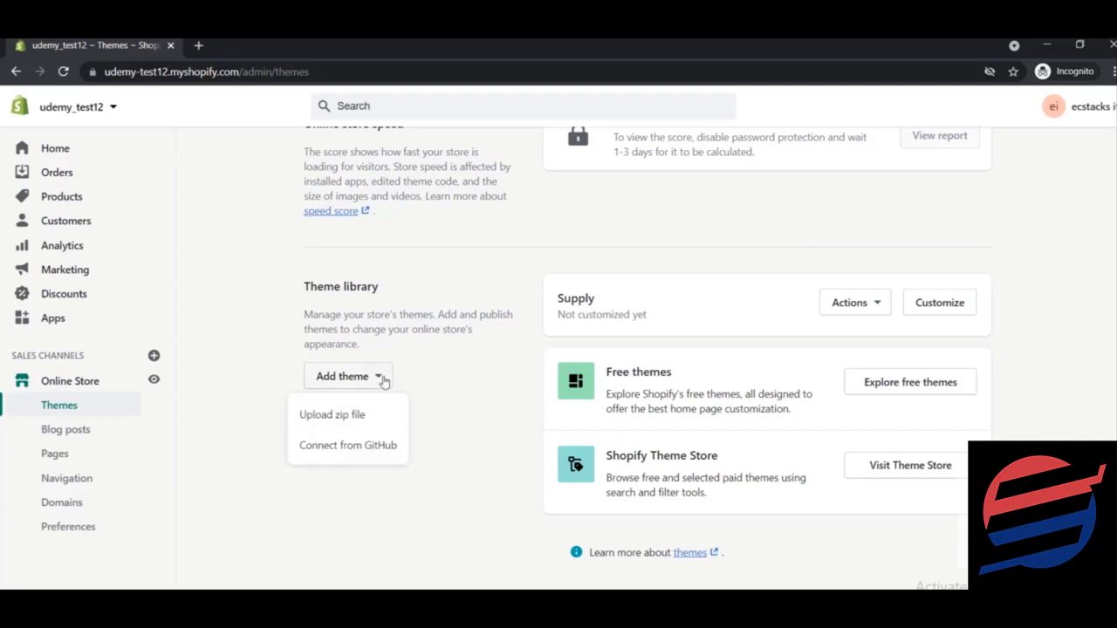
pyautogui.click(425, 404)
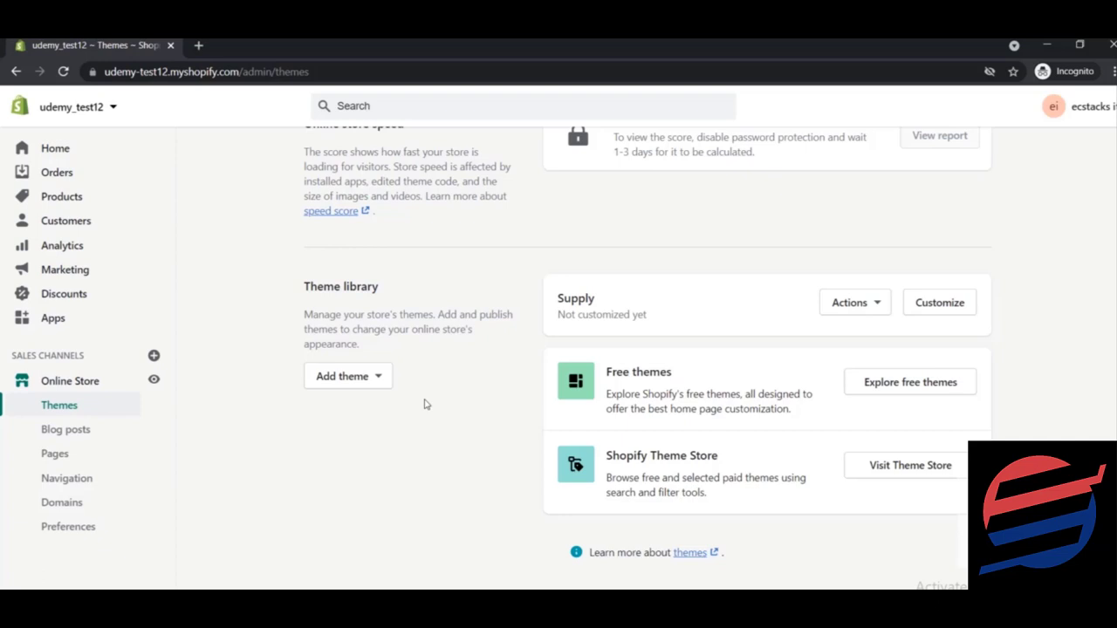
pyautogui.click(386, 385)
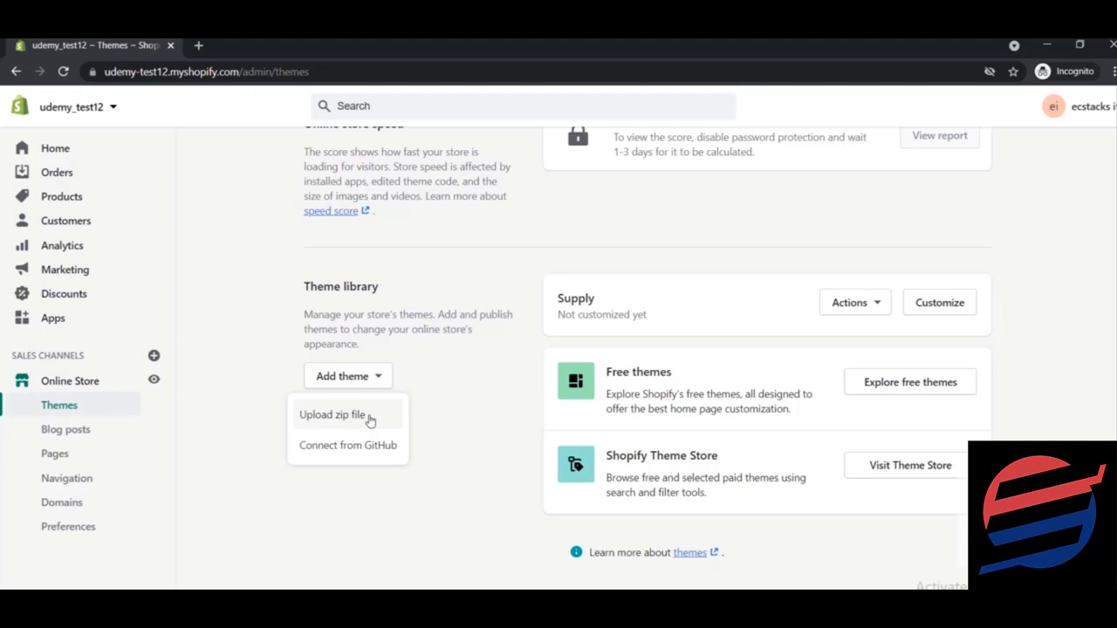
pyautogui.click(424, 420)
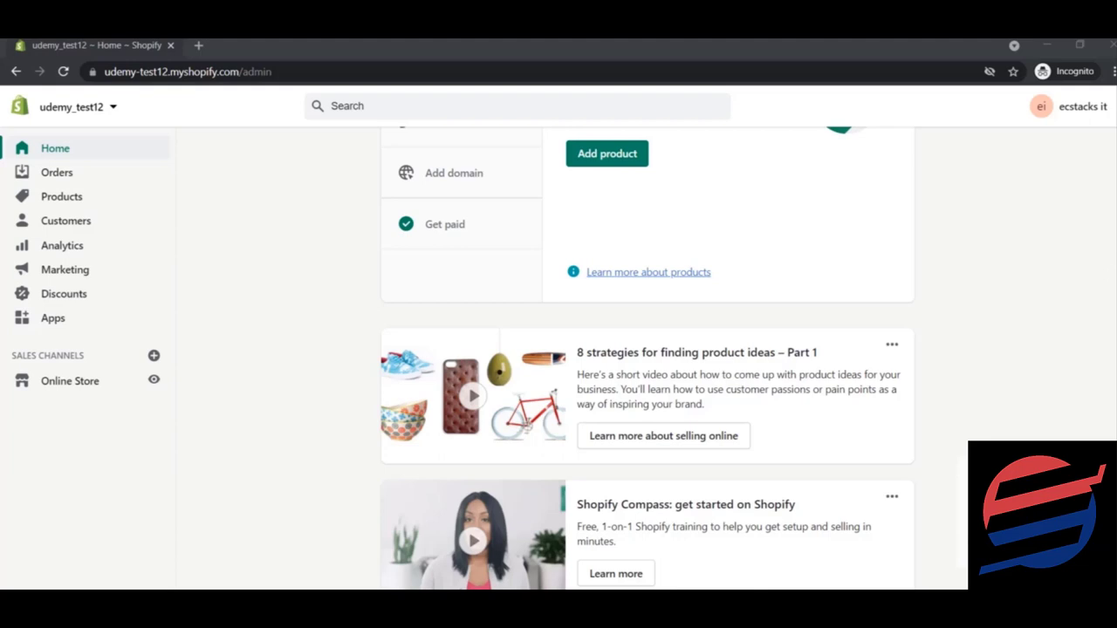
# Open the online store's Themes page from the admin home and review it from the beginning down to the theme library
pyautogui.scroll(2, 647, 358)
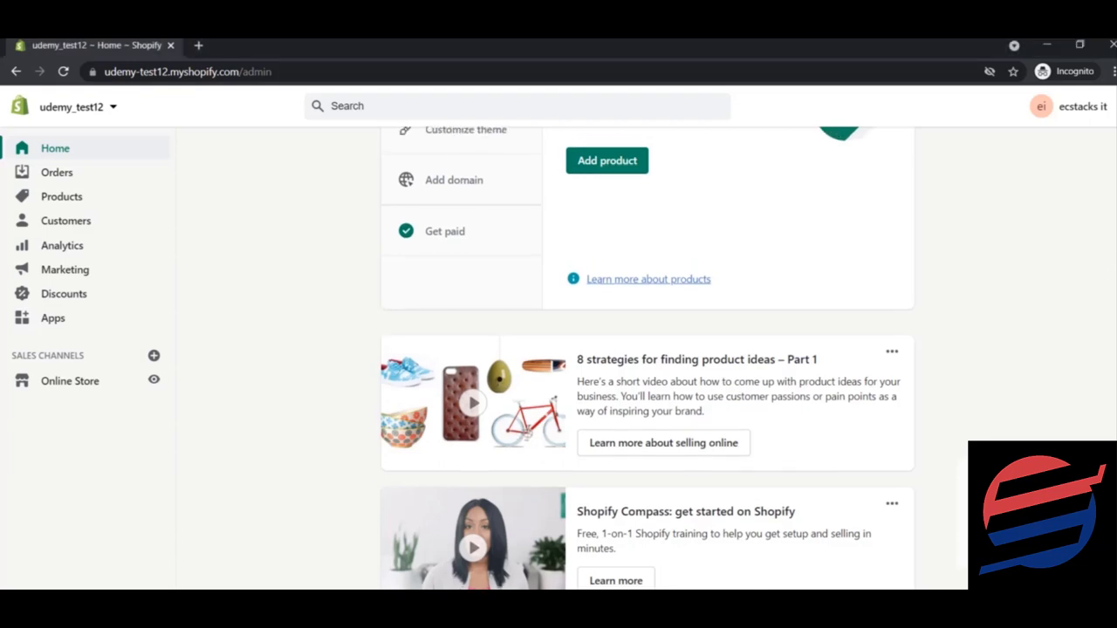
pyautogui.scroll(-3, 648, 357)
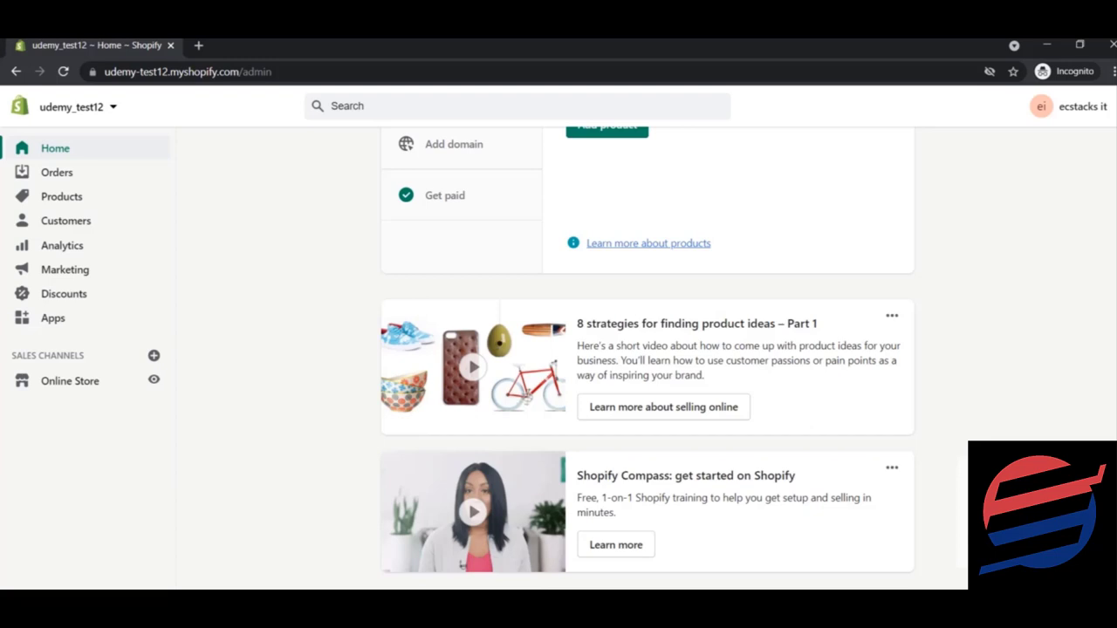
pyautogui.click(84, 384)
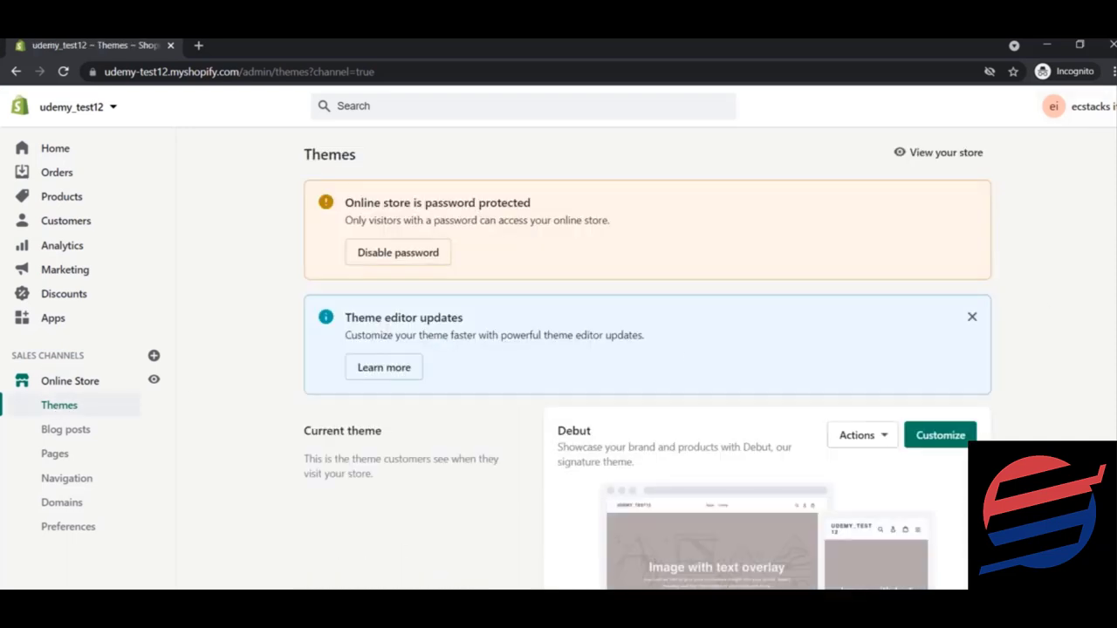
pyautogui.scroll(-3, 649, 365)
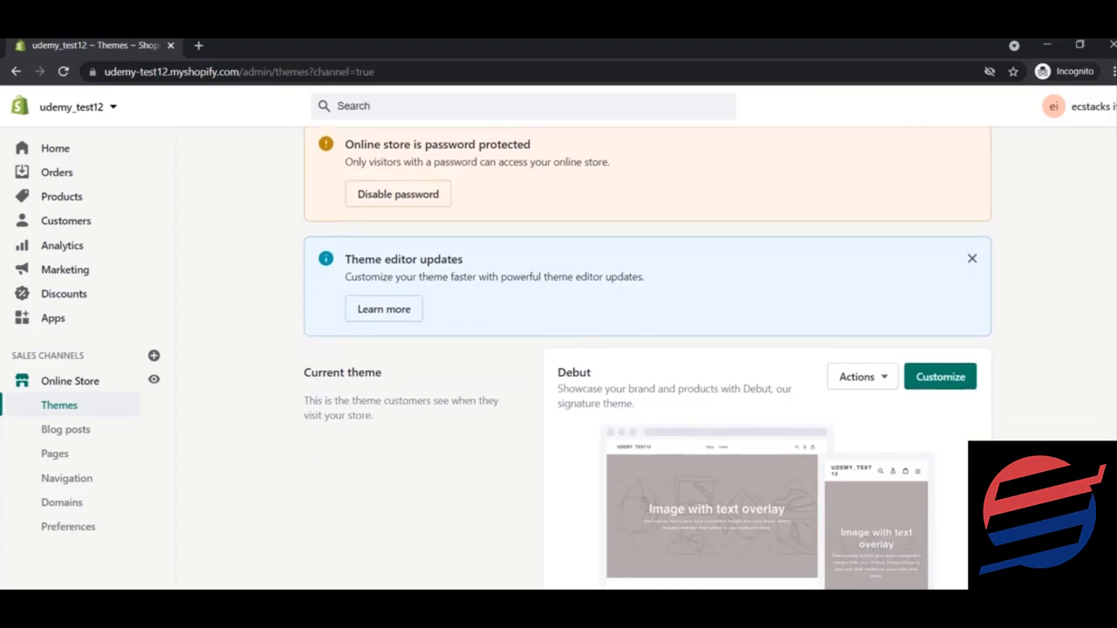
pyautogui.scroll(-5, 649, 349)
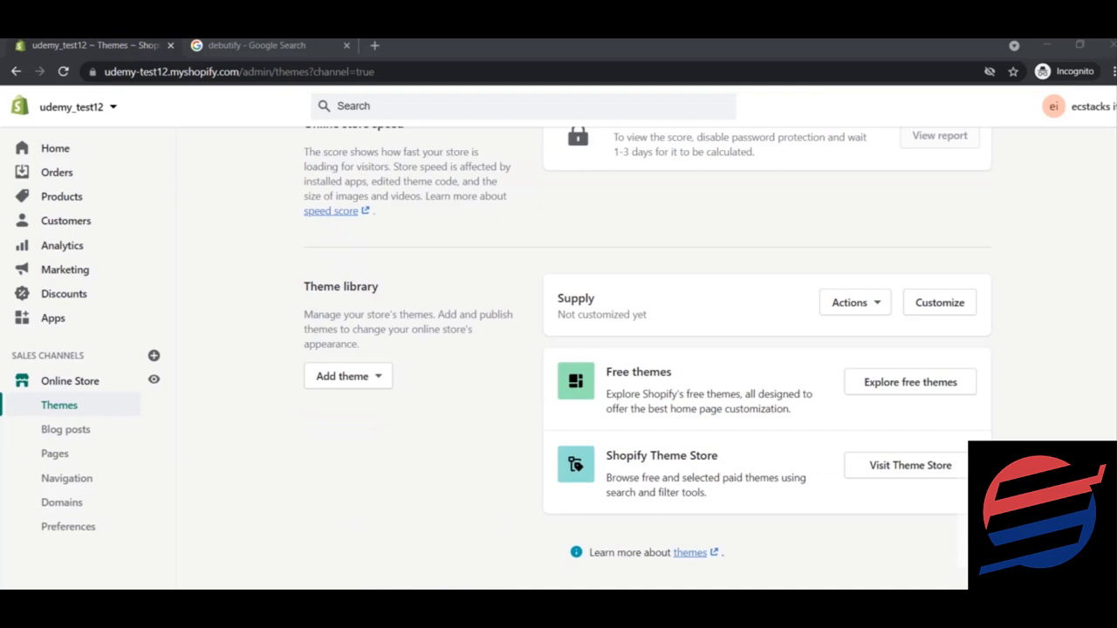
pyautogui.click(910, 382)
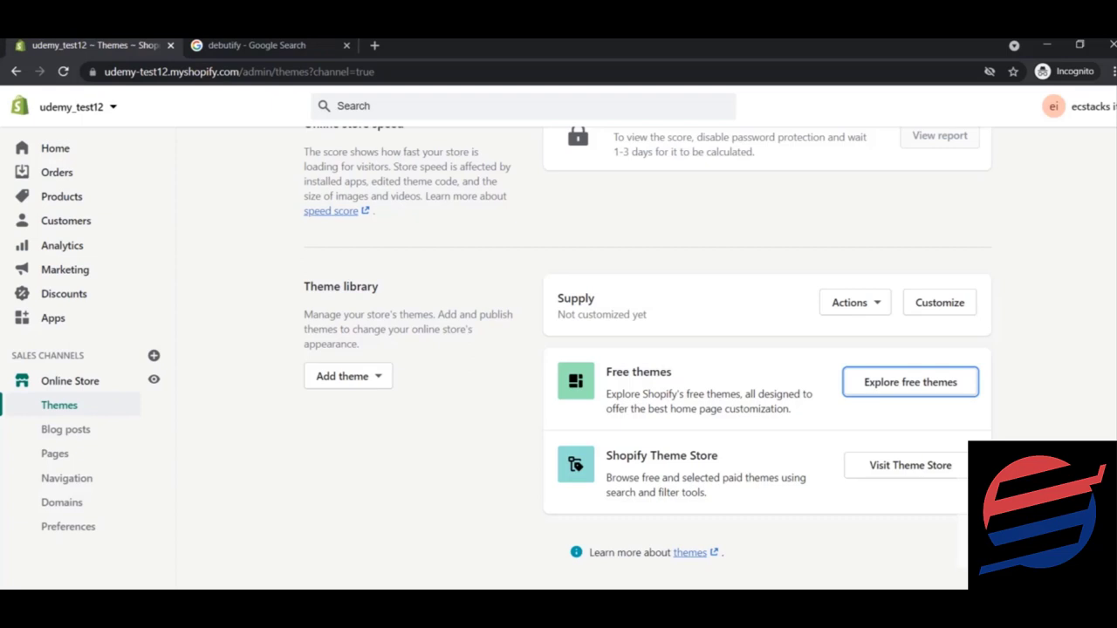
pyautogui.press('Home')
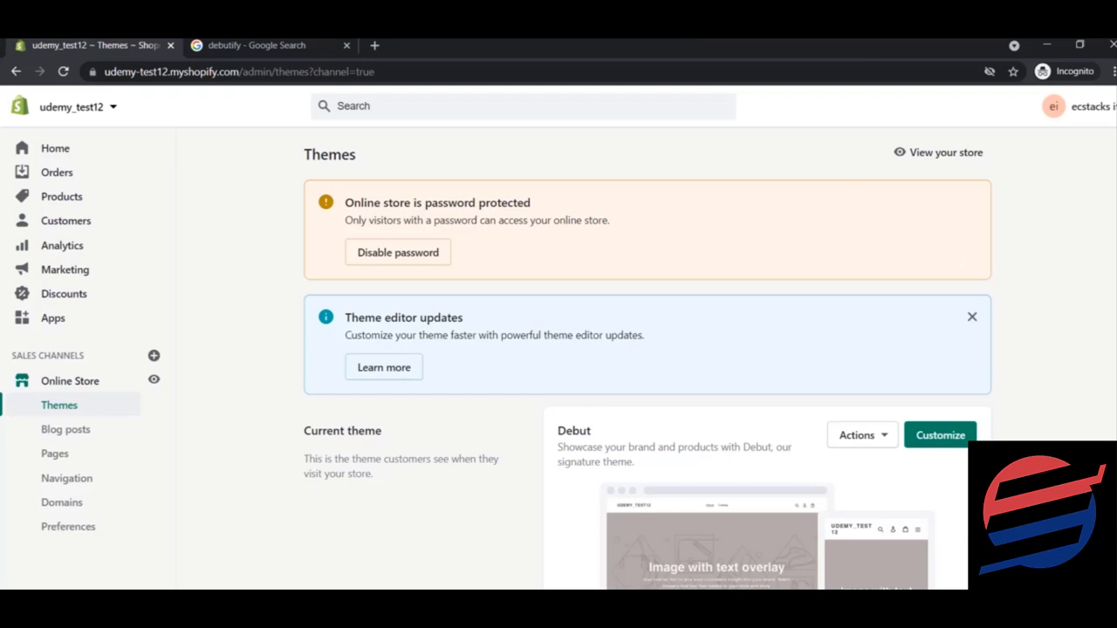
pyautogui.scroll(-6, 648, 358)
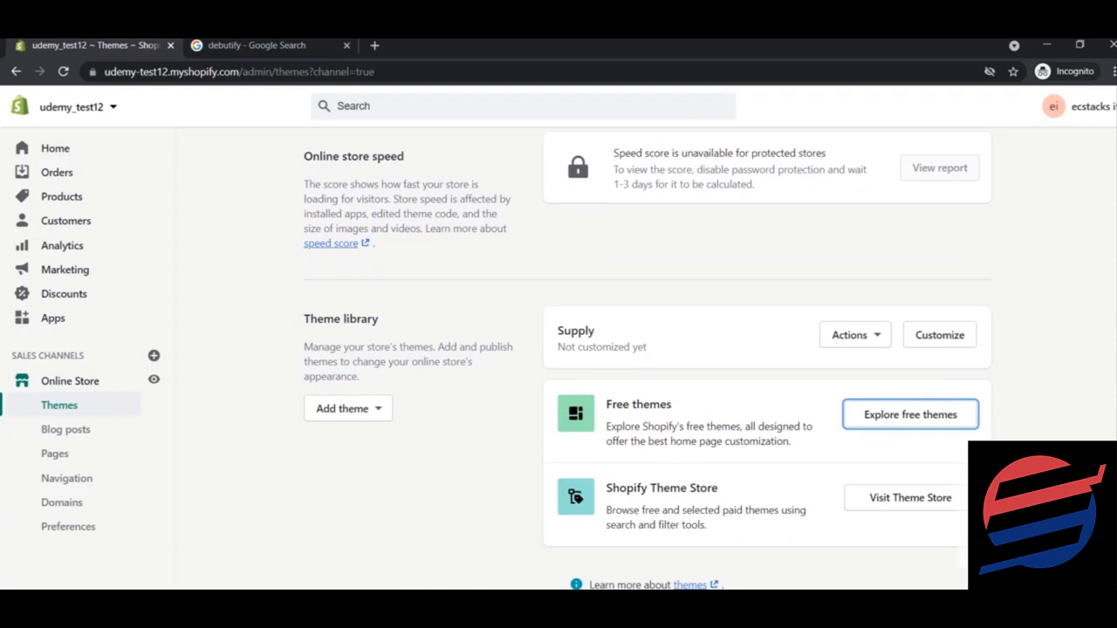
pyautogui.scroll(-1, 648, 362)
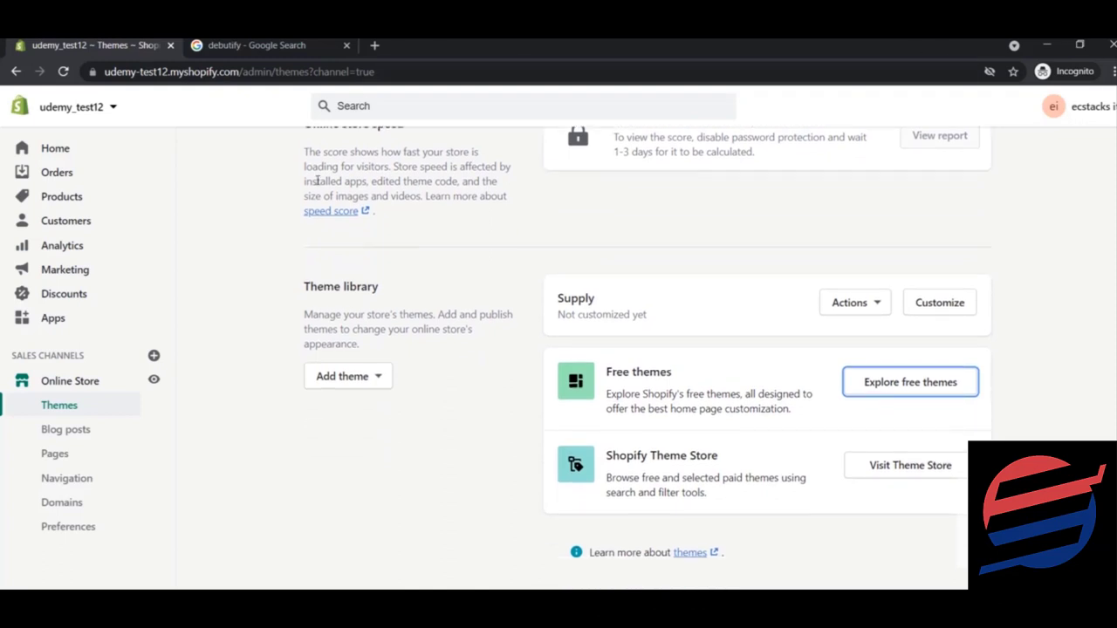
# Open the Debutify pricing page in a new tab from the Google results and dismiss its discount offer
pyautogui.click(240, 41)
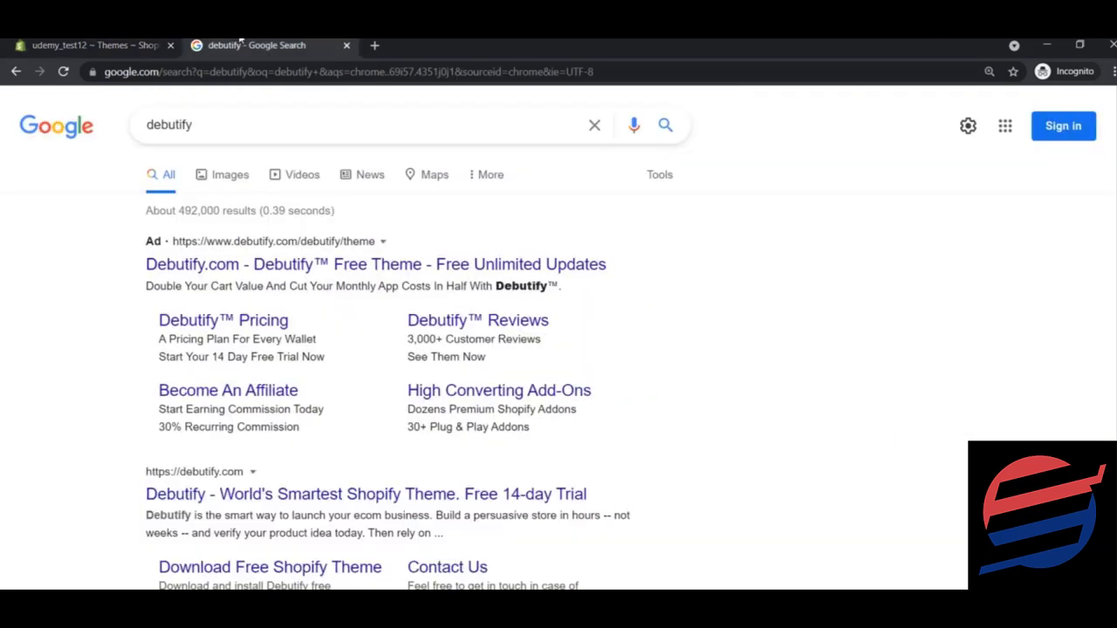
pyautogui.rightClick(293, 278)
pyautogui.click(319, 287)
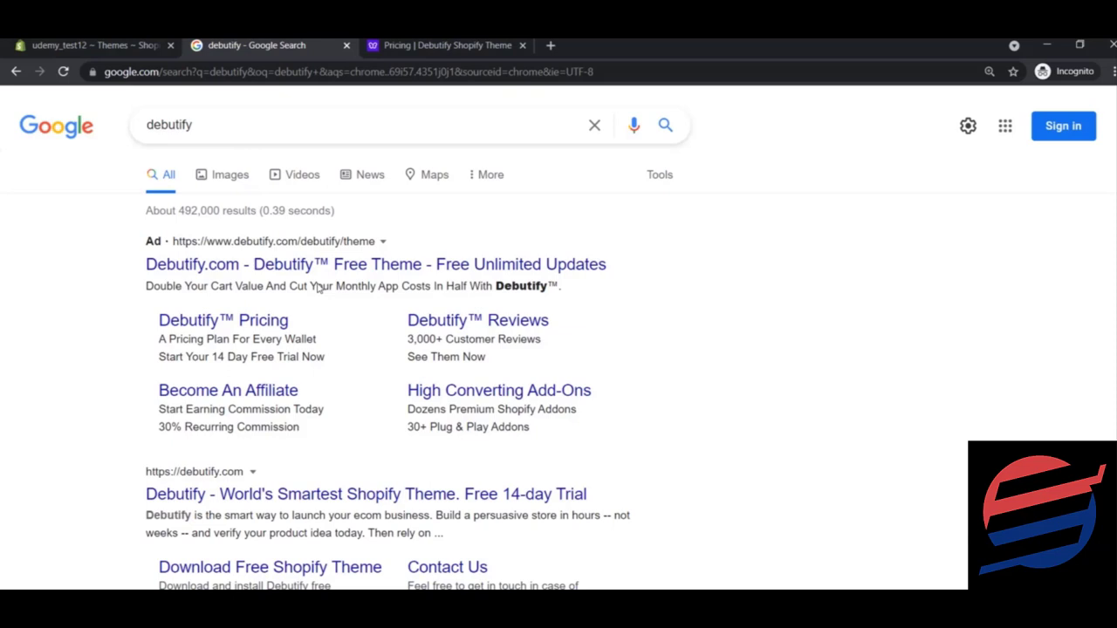
pyautogui.click(450, 44)
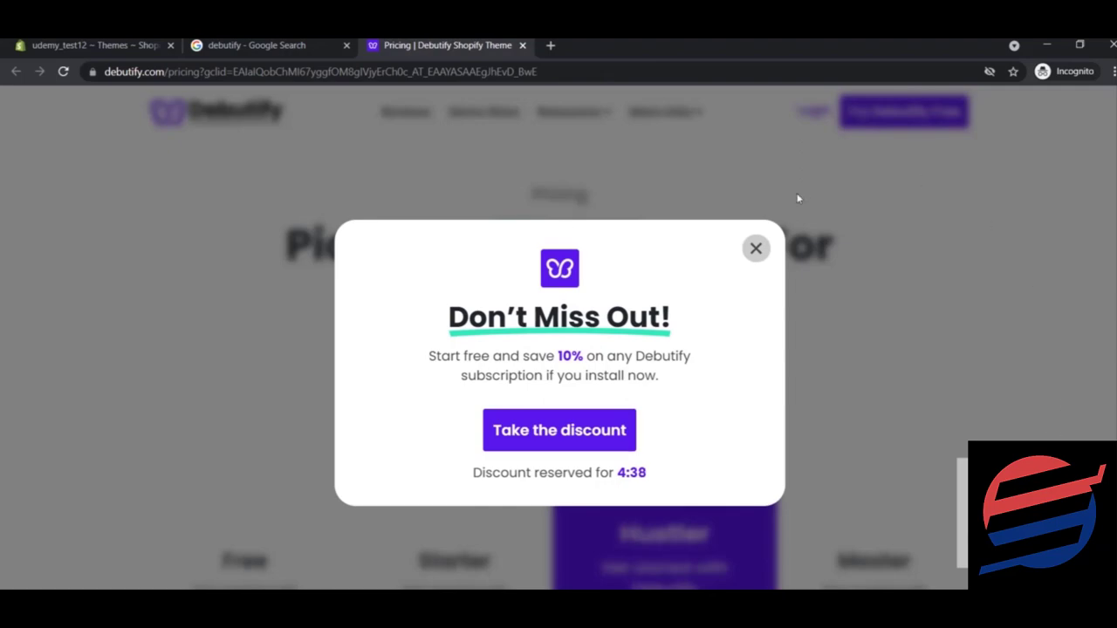
pyautogui.click(757, 248)
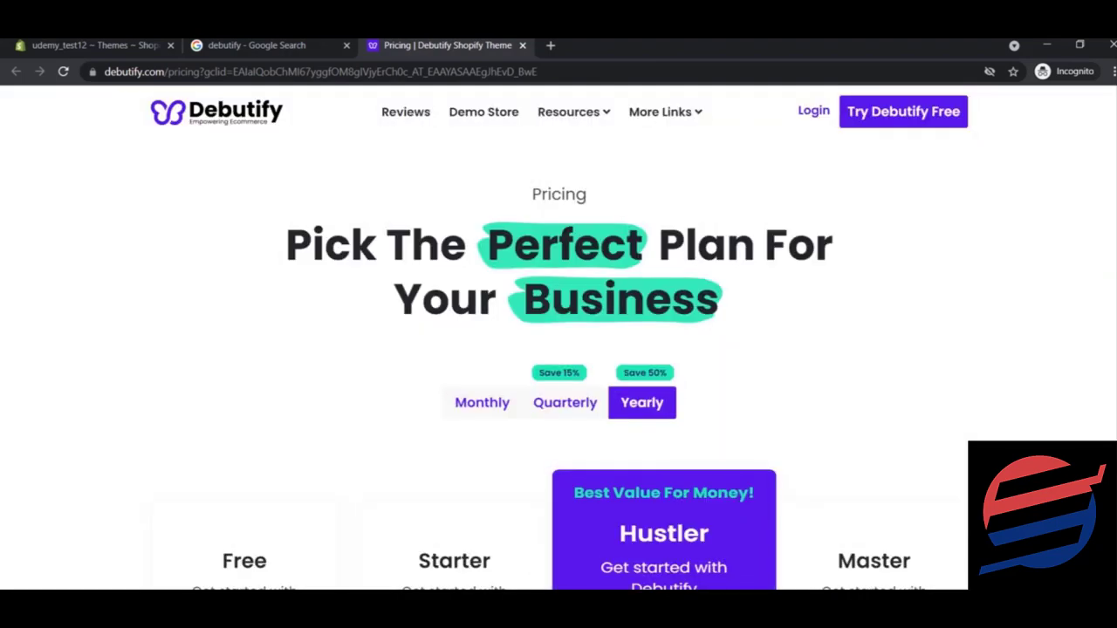
# Examine the Debutify pricing plans, focusing on the price and included features of the Free plan
pyautogui.scroll(-5, 558, 349)
pyautogui.scroll(2, 558, 349)
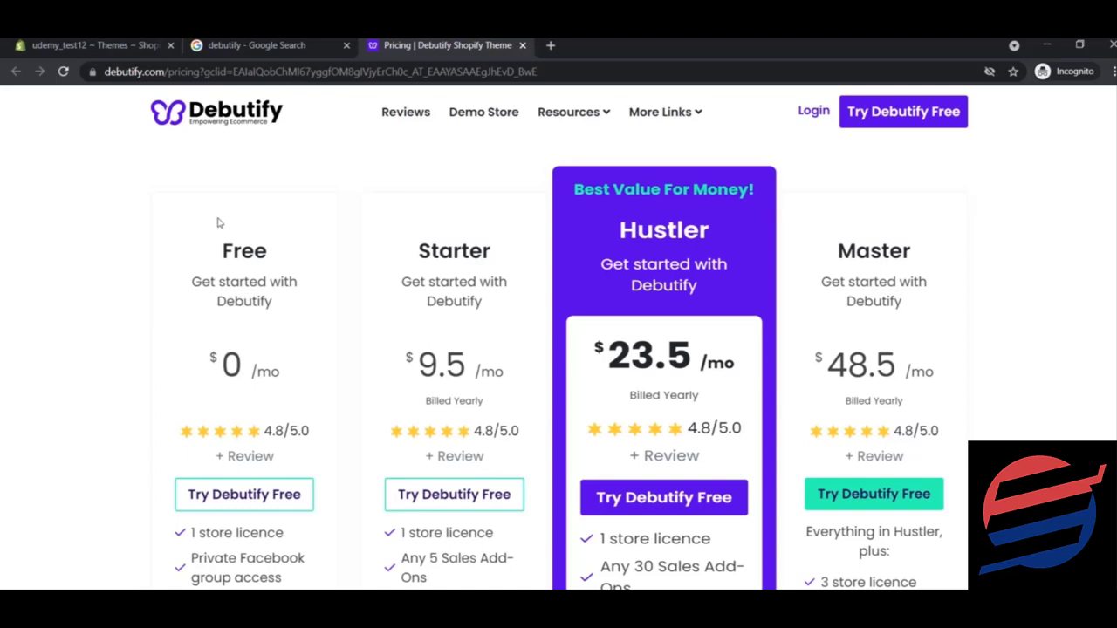
pyautogui.moveTo(224, 243); pyautogui.dragTo(299, 311)
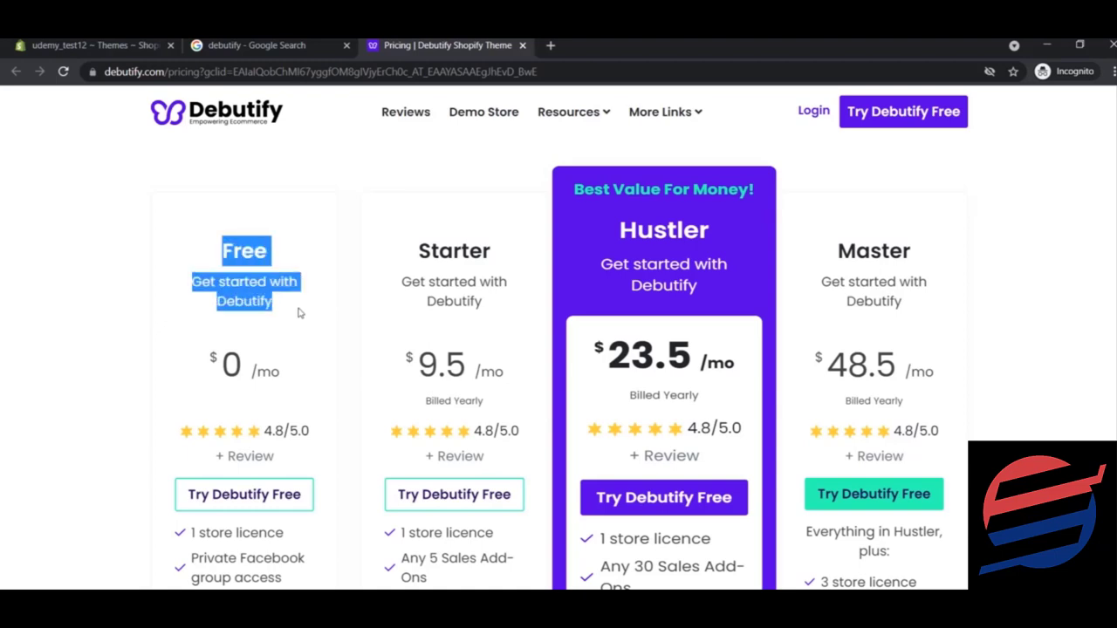
pyautogui.click(299, 312)
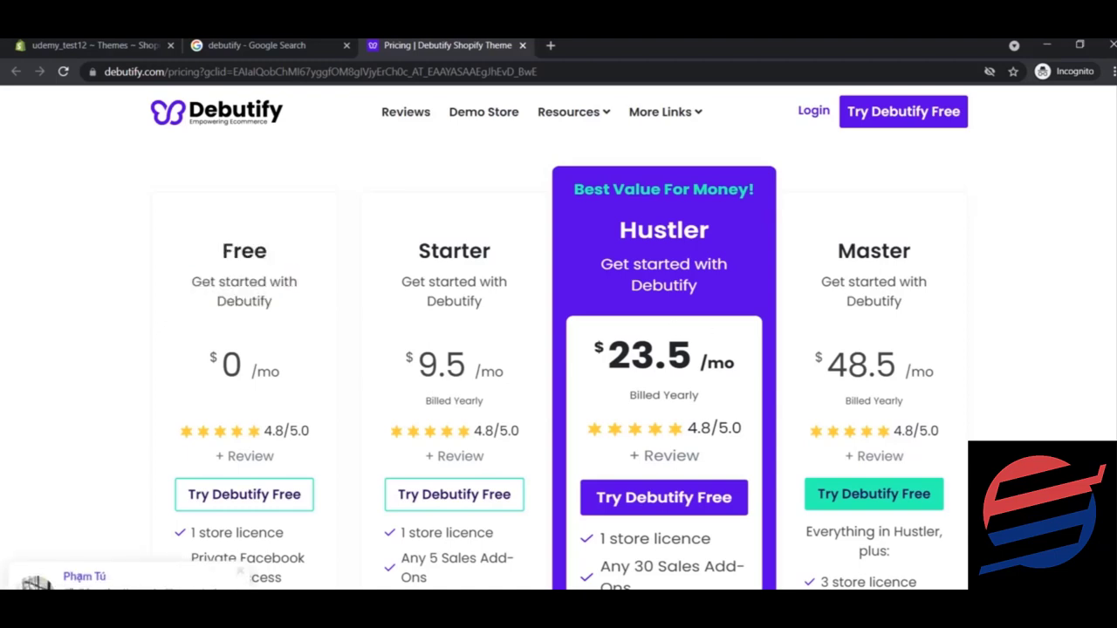
pyautogui.scroll(-2, 558, 340)
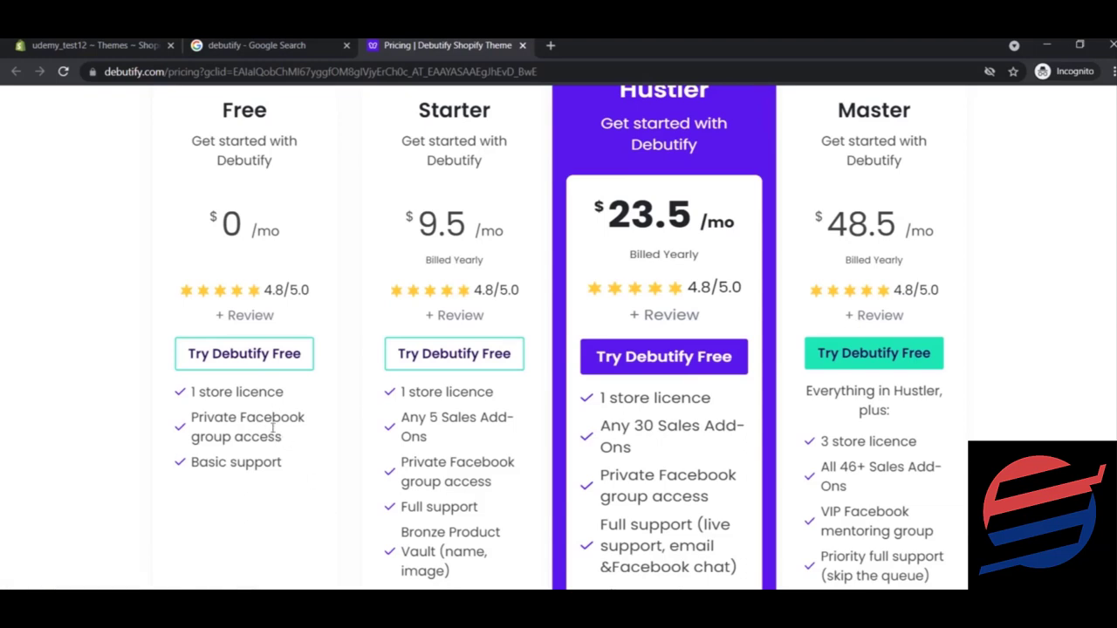
# Start the Debutify Free plan sign-up and submit the username and email address
pyautogui.click(254, 353)
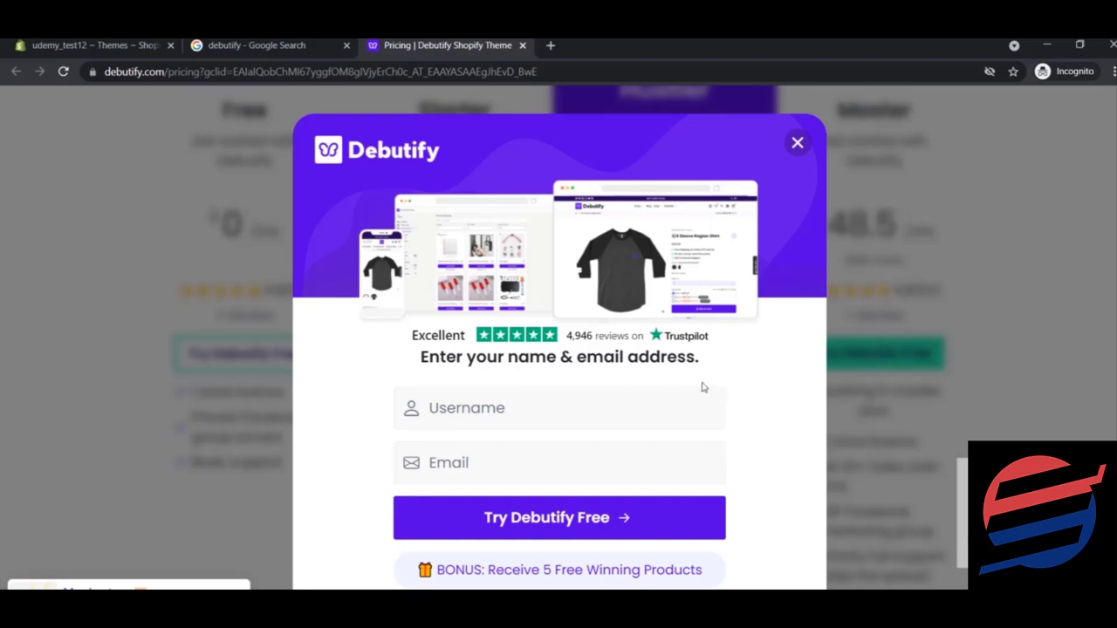
pyautogui.press('Tab')
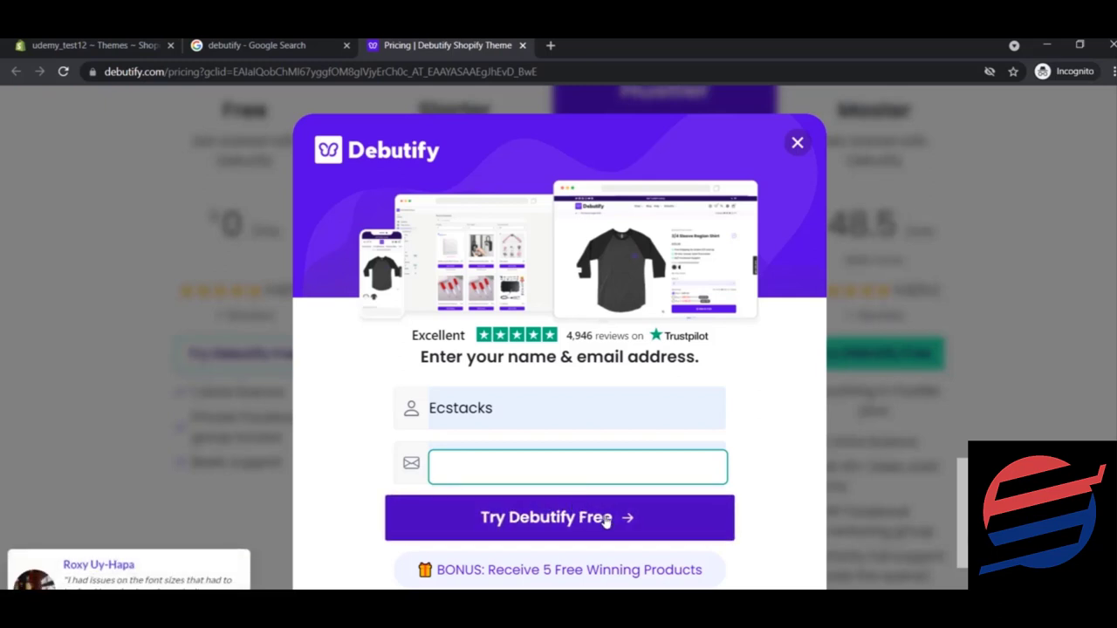
pyautogui.click(605, 520)
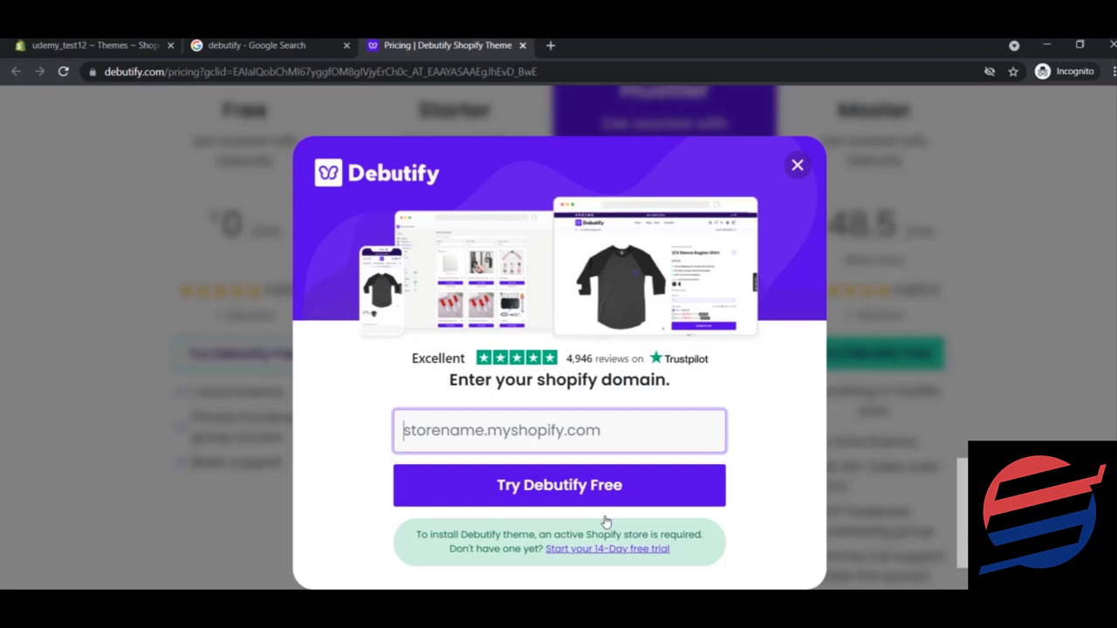
pyautogui.click(131, 43)
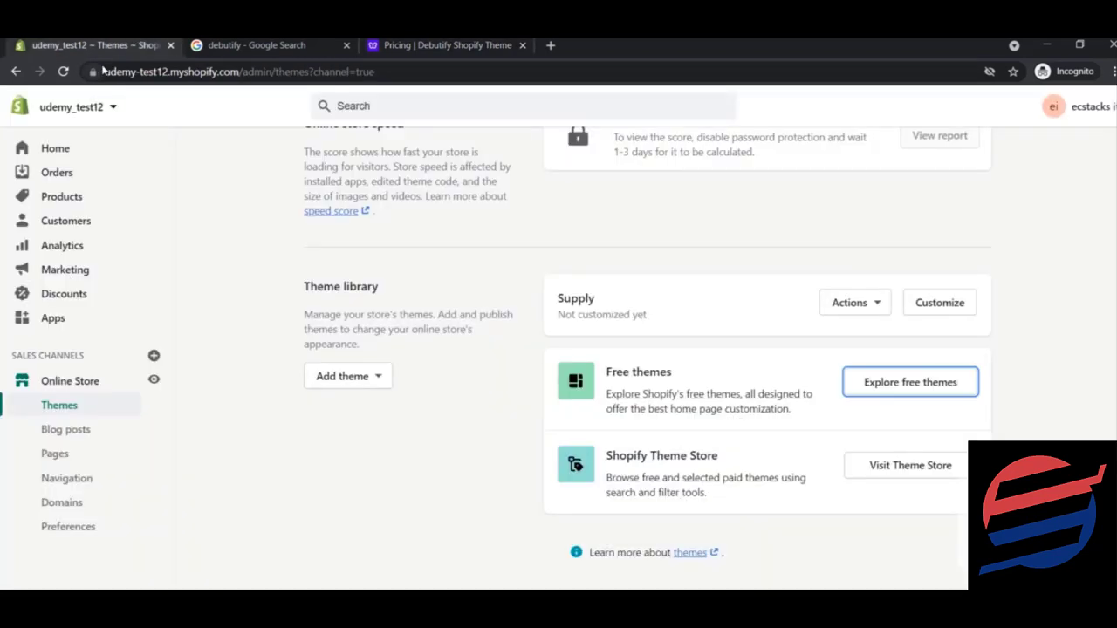
pyautogui.moveTo(105, 71); pyautogui.dragTo(239, 72)
pyautogui.hotkey('ctrl', 'c')
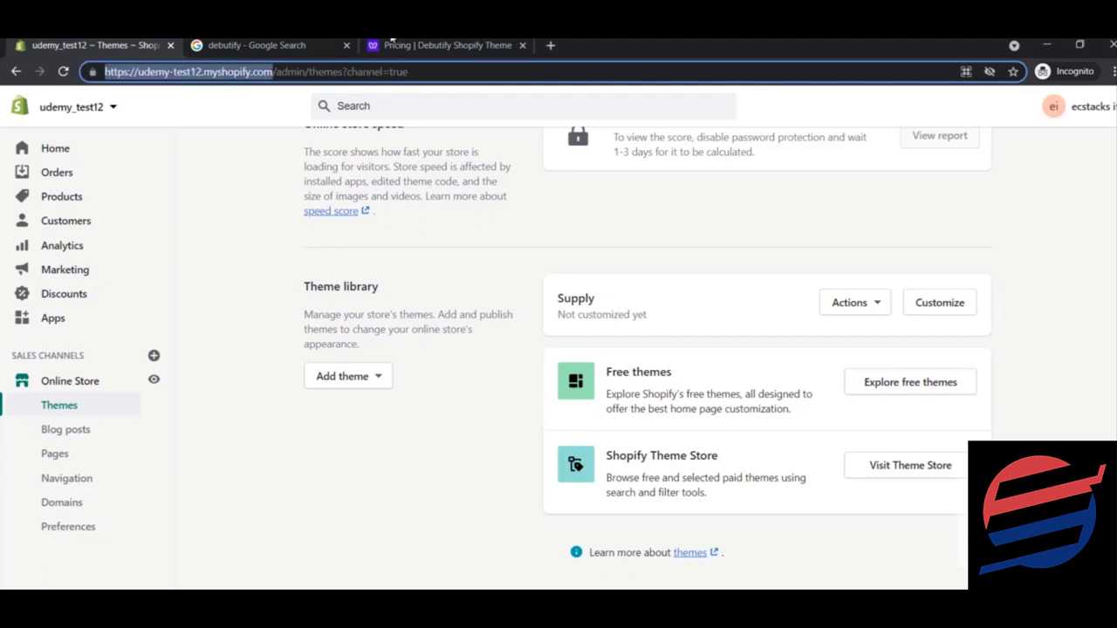
pyautogui.click(386, 44)
pyautogui.click(551, 417)
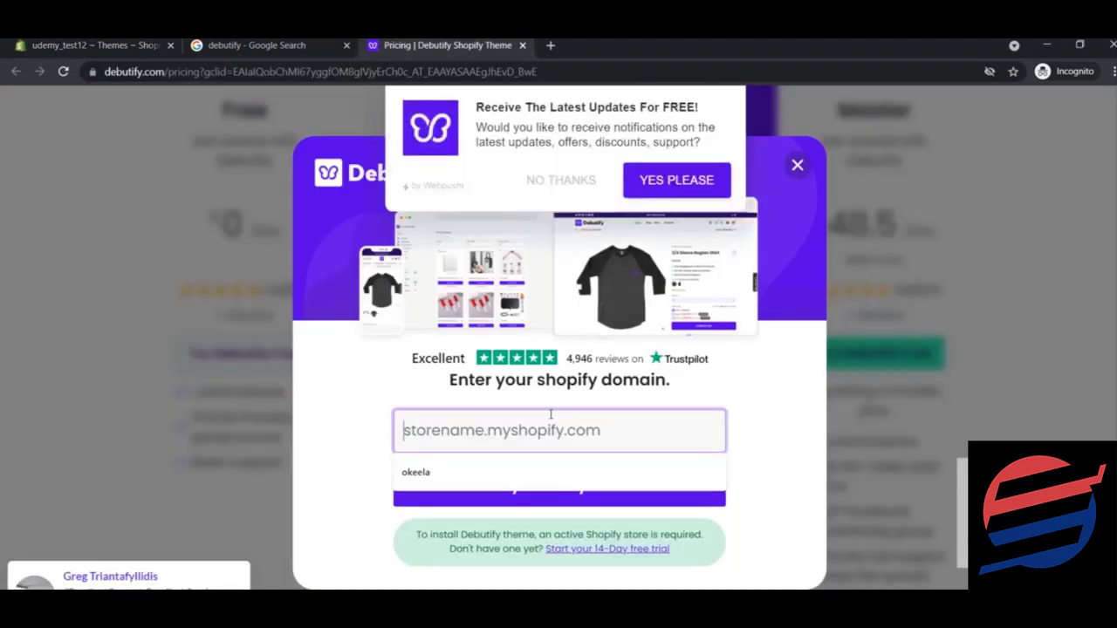
pyautogui.hotkey('ctrl', 'v')
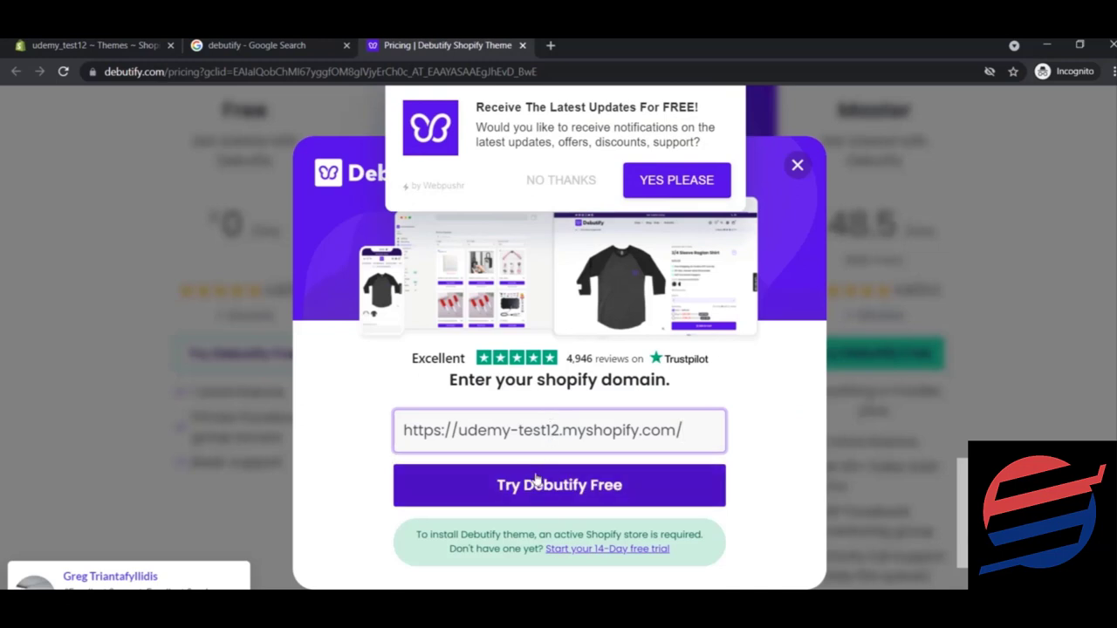
pyautogui.click(538, 478)
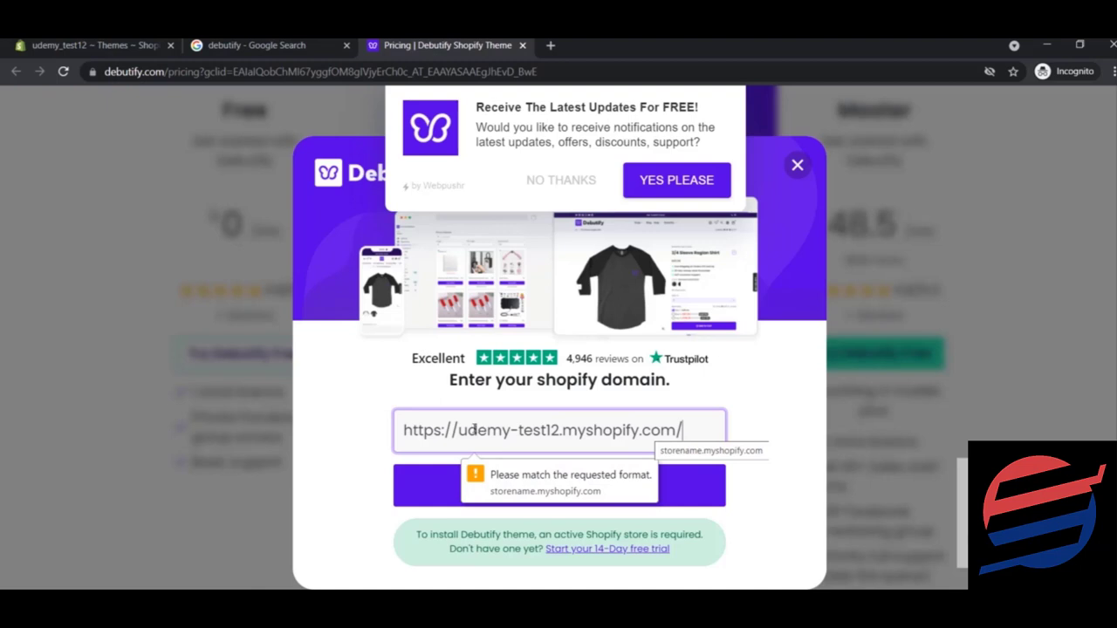
pyautogui.moveTo(456, 429); pyautogui.dragTo(361, 438)
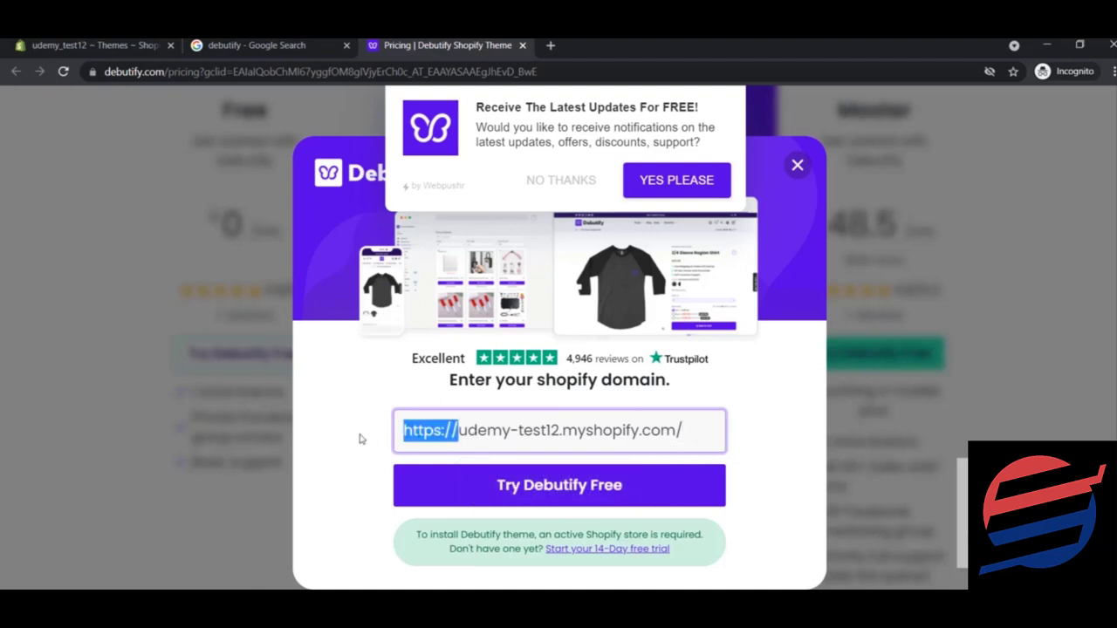
pyautogui.press('BackSpace')
pyautogui.click(642, 431)
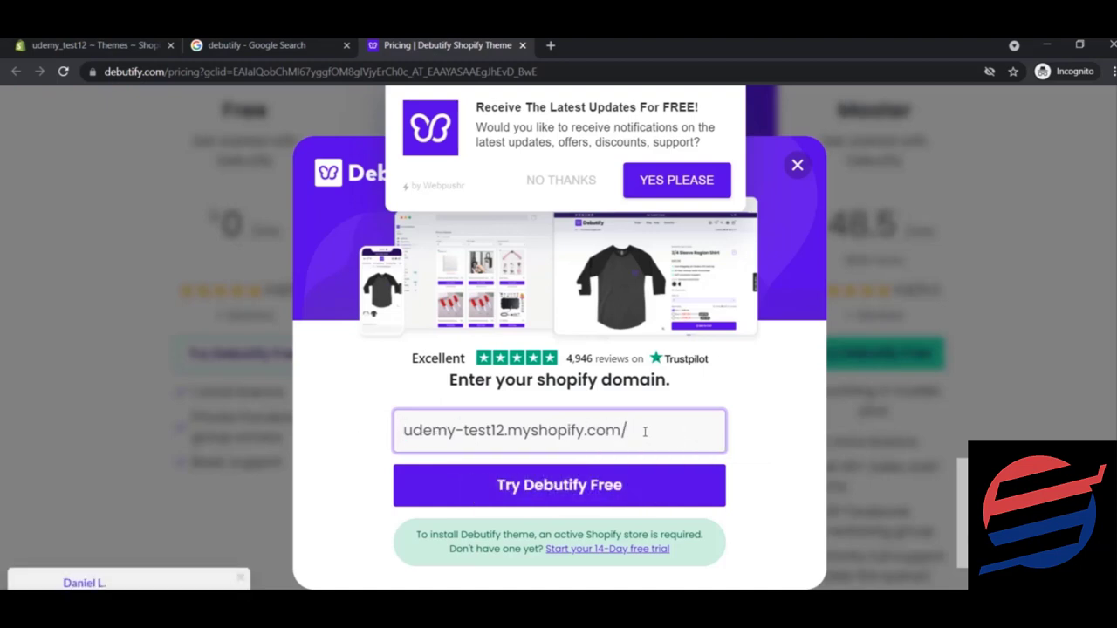
pyautogui.press('BackSpace')
pyautogui.click(587, 485)
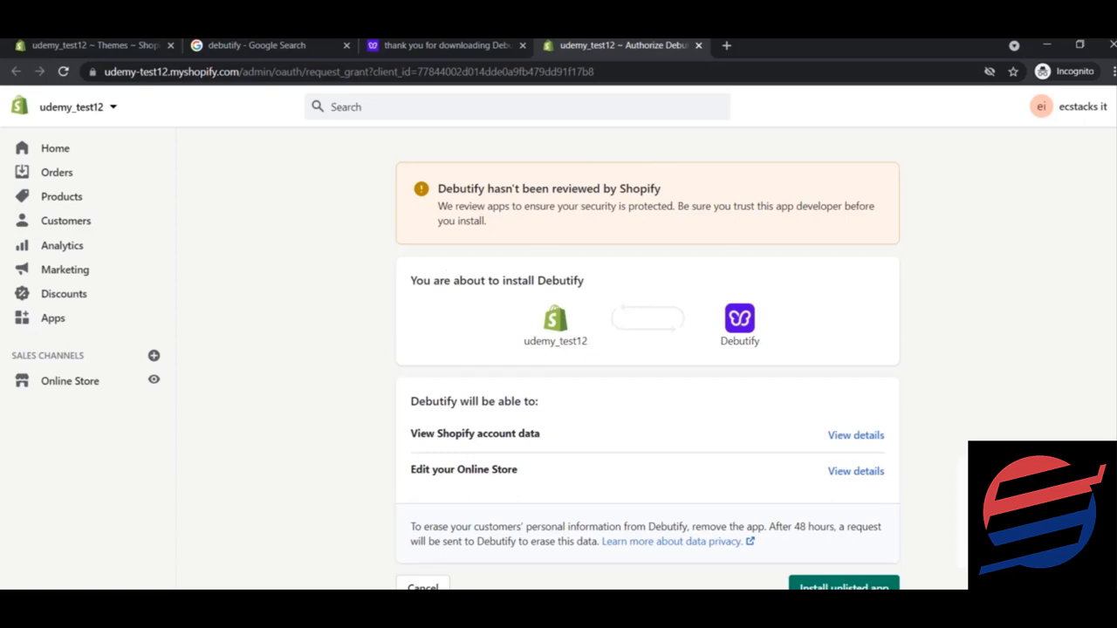
# Review the permissions Debutify requests and install the unlisted app on the udemy_test12 store
pyautogui.scroll(-1, 648, 363)
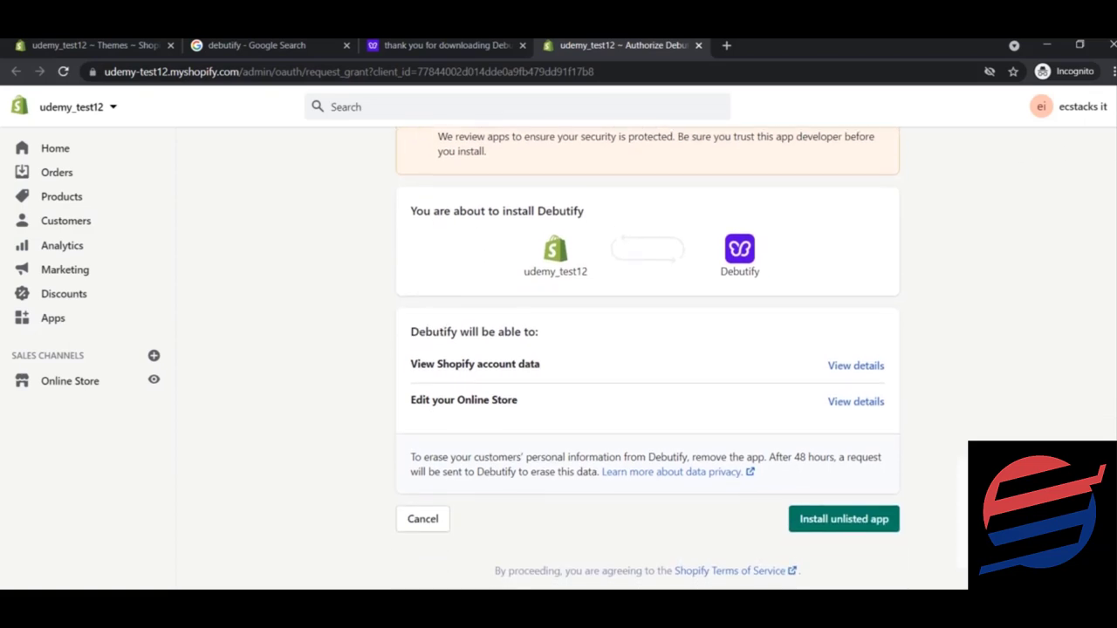
pyautogui.scroll(-1, 648, 352)
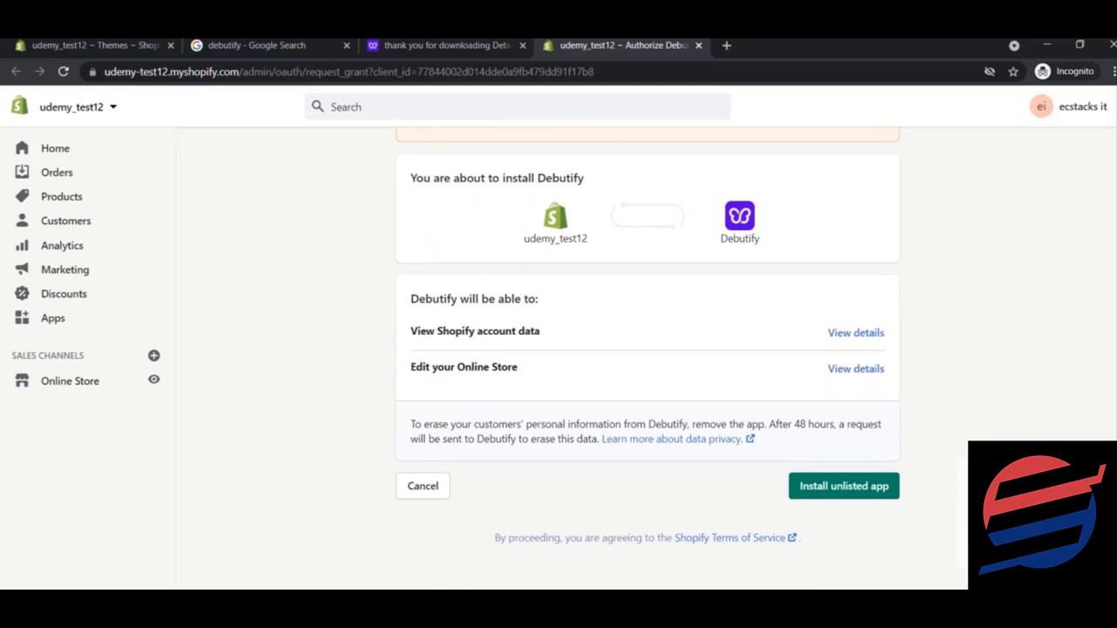
pyautogui.scroll(-1, 647, 349)
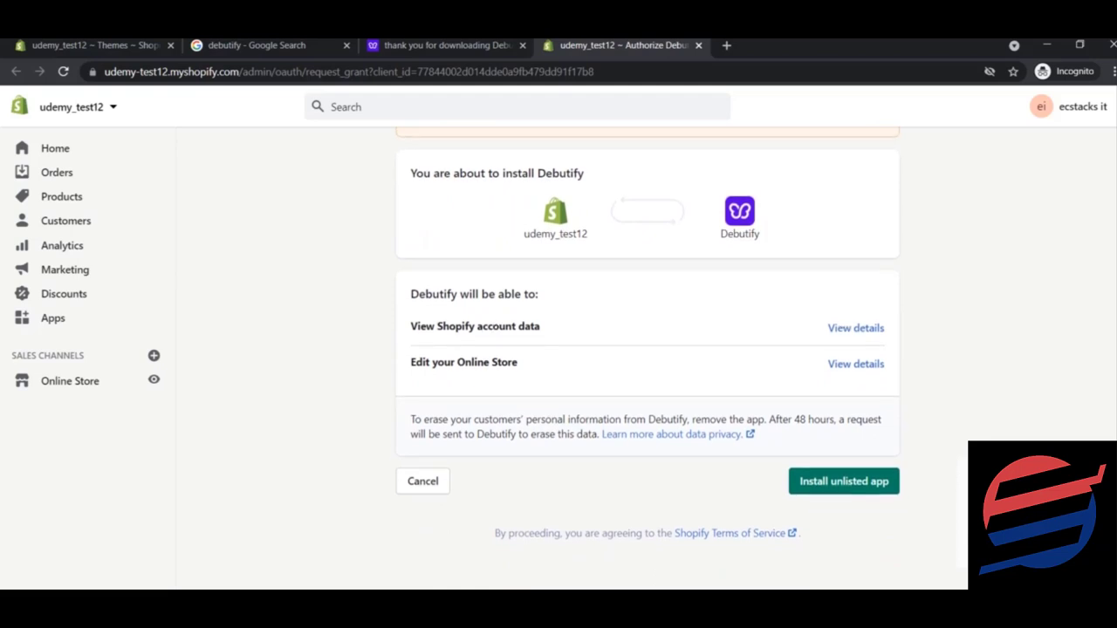
pyautogui.click(844, 483)
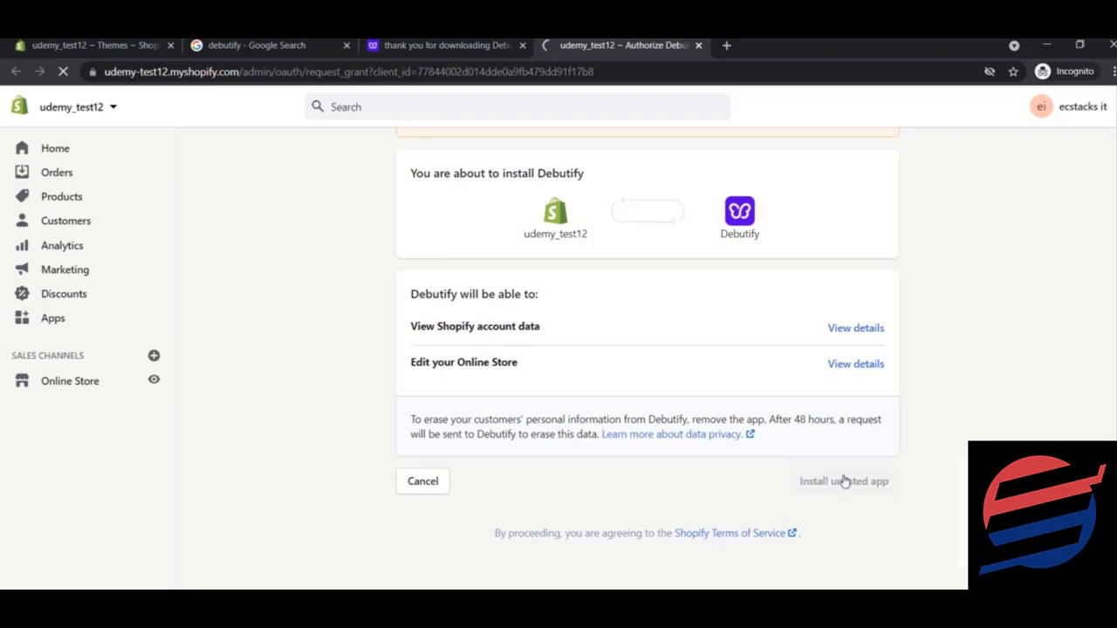
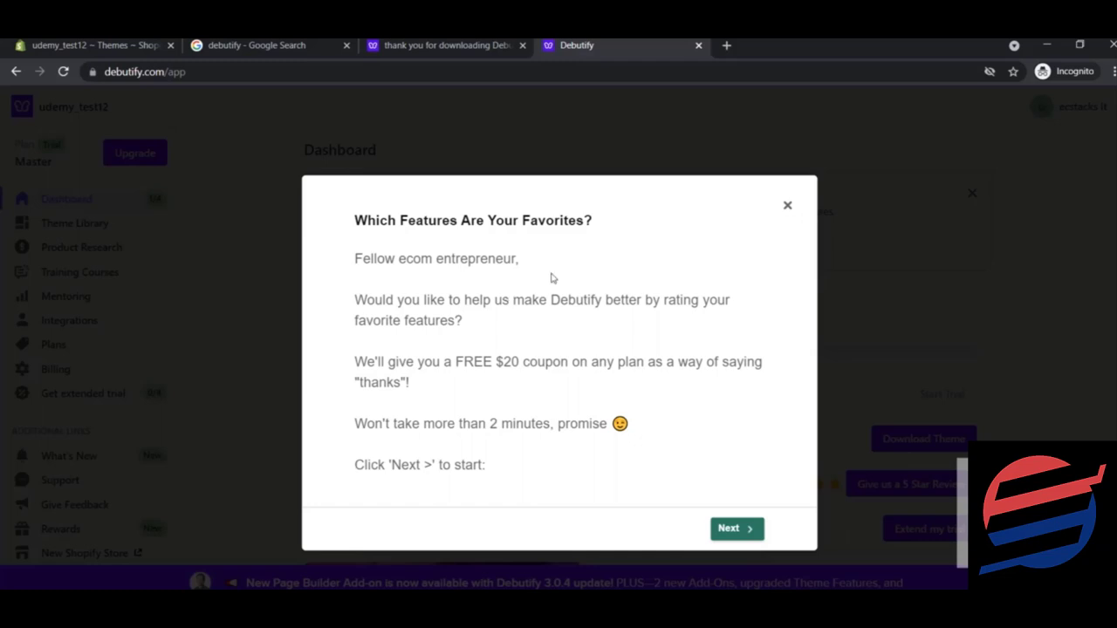
# Dismiss the feature survey and welcome tutorial, and add the free Debutify 3.0.4 theme to the theme library
pyautogui.click(787, 205)
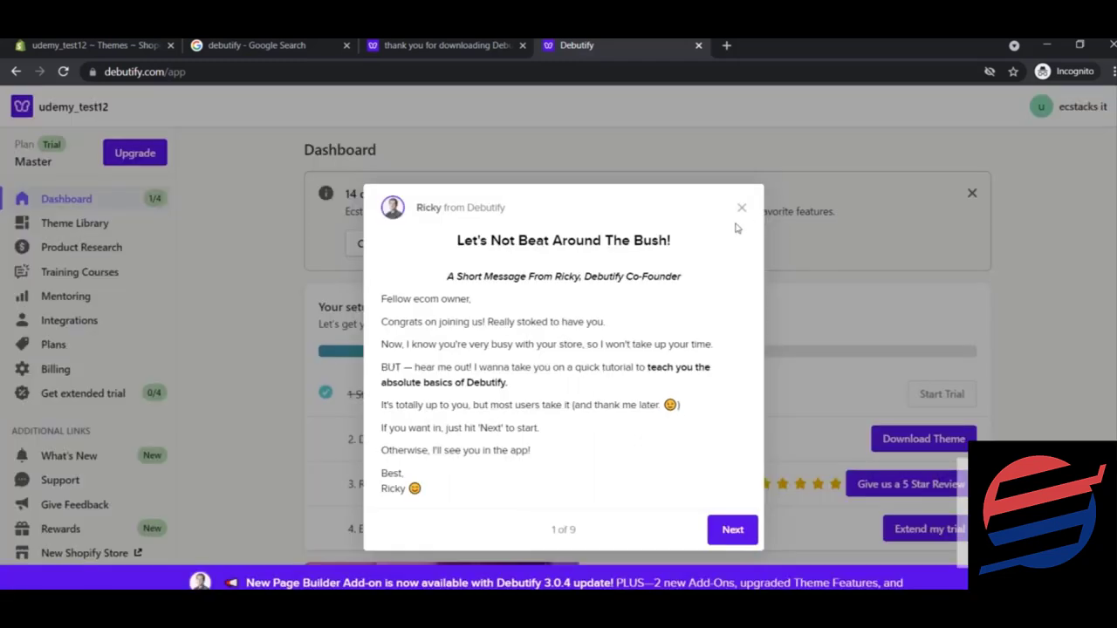
pyautogui.click(741, 209)
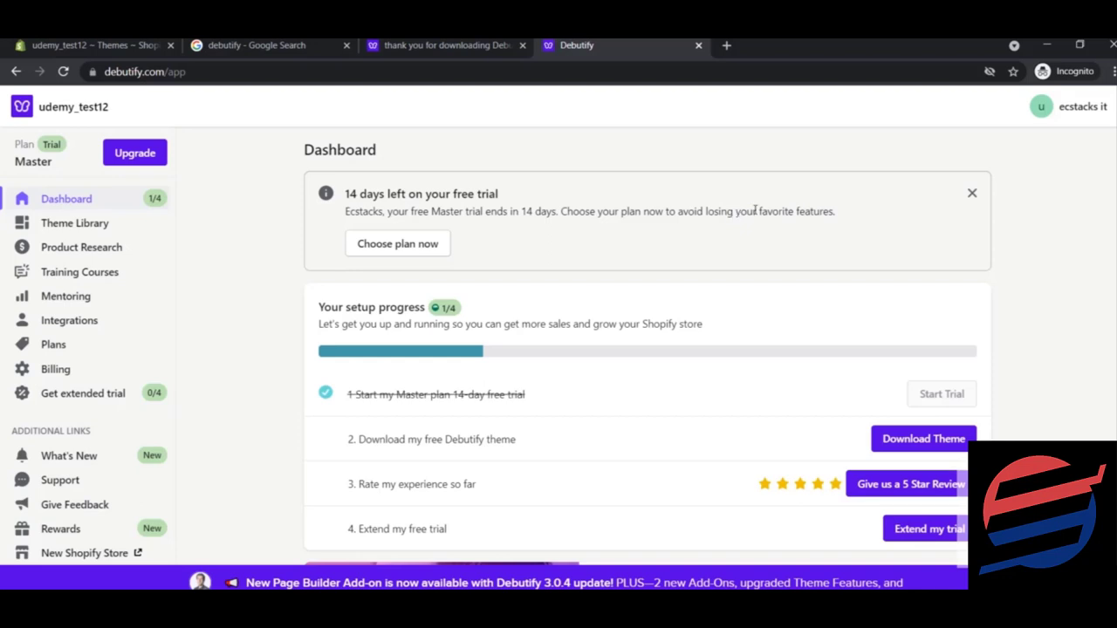
pyautogui.scroll(-1, 964, 399)
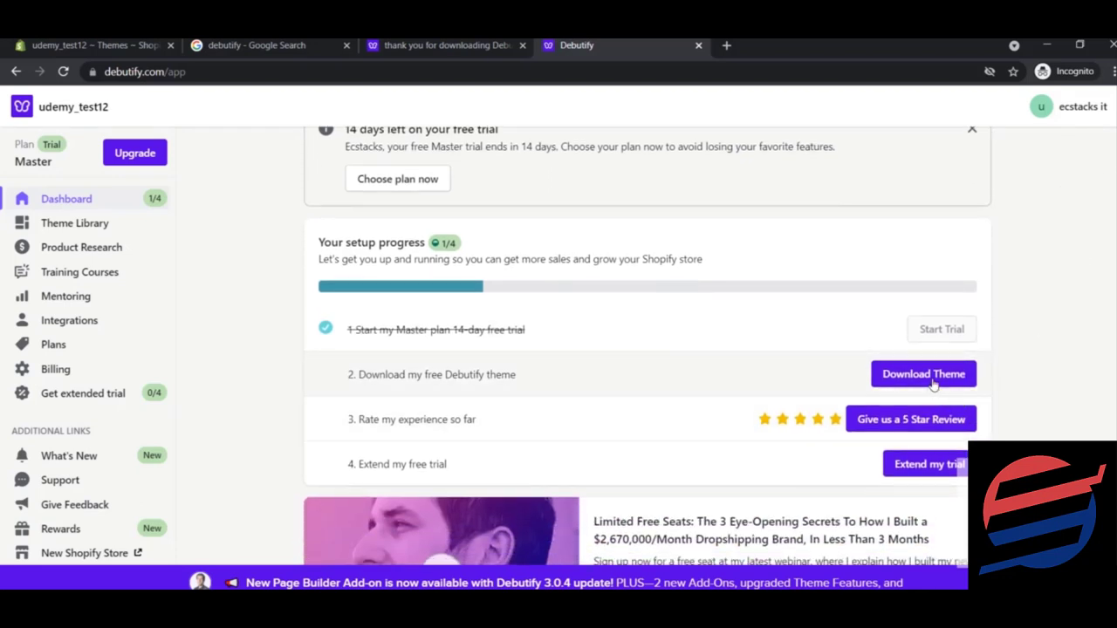
pyautogui.click(932, 375)
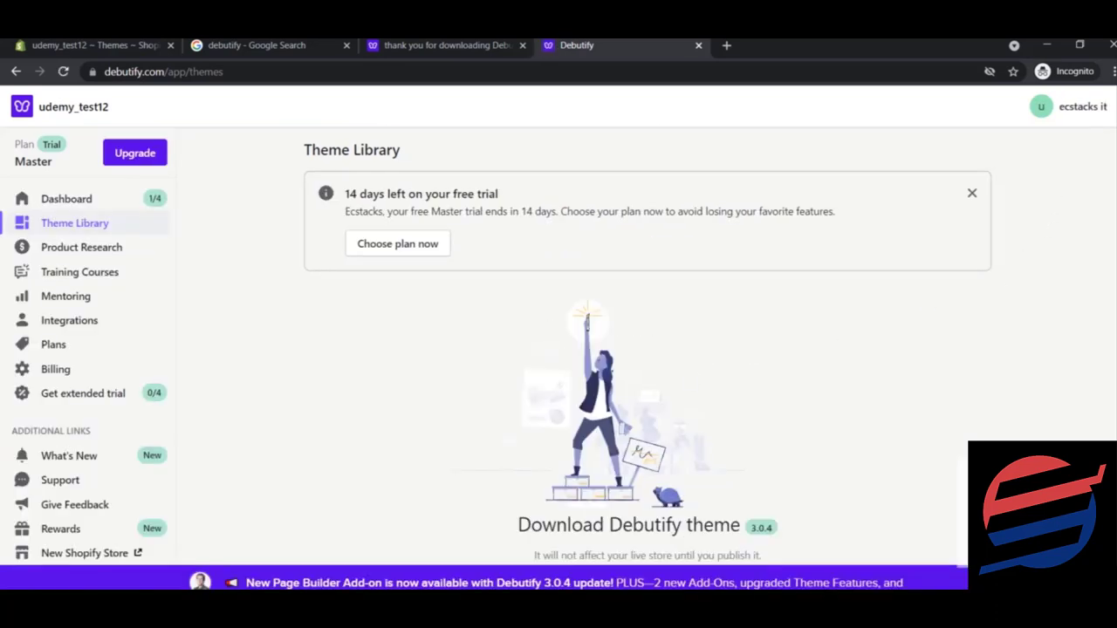
pyautogui.scroll(-1, 649, 348)
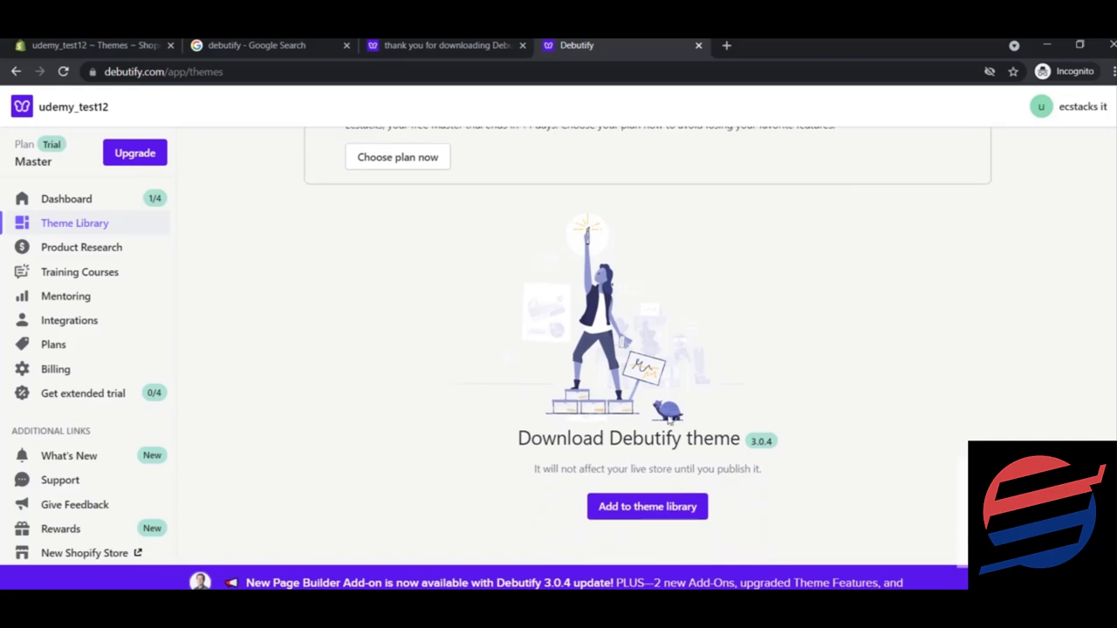
pyautogui.click(637, 508)
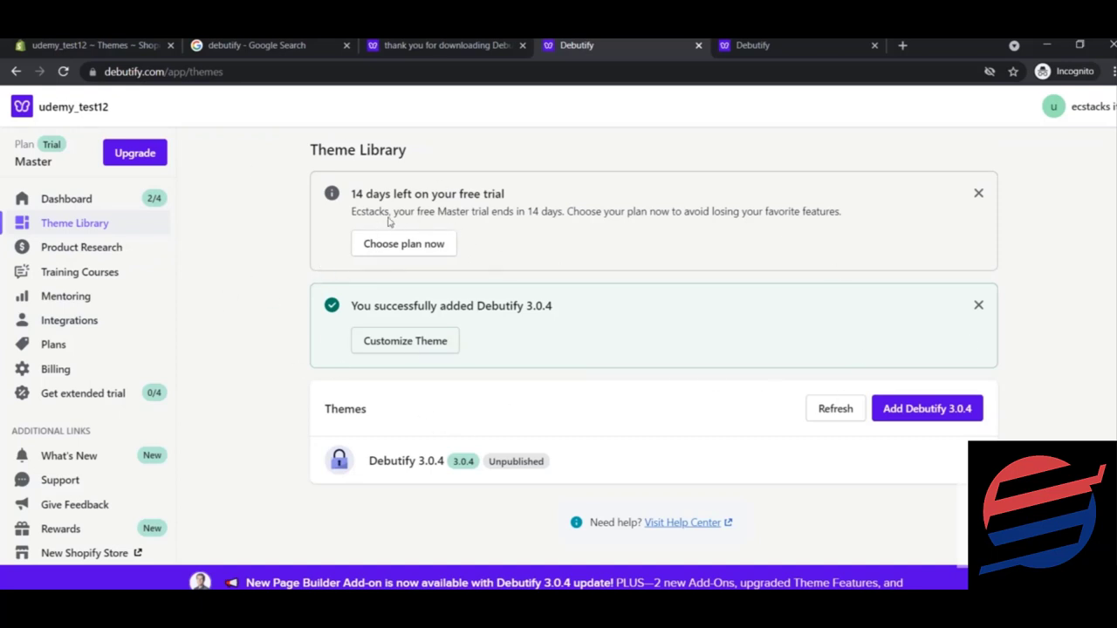
# Read the free trial notice, open its plan selection page in a new tab and close the extra Debutify tab
pyautogui.moveTo(353, 193); pyautogui.dragTo(562, 231)
pyautogui.click(565, 183)
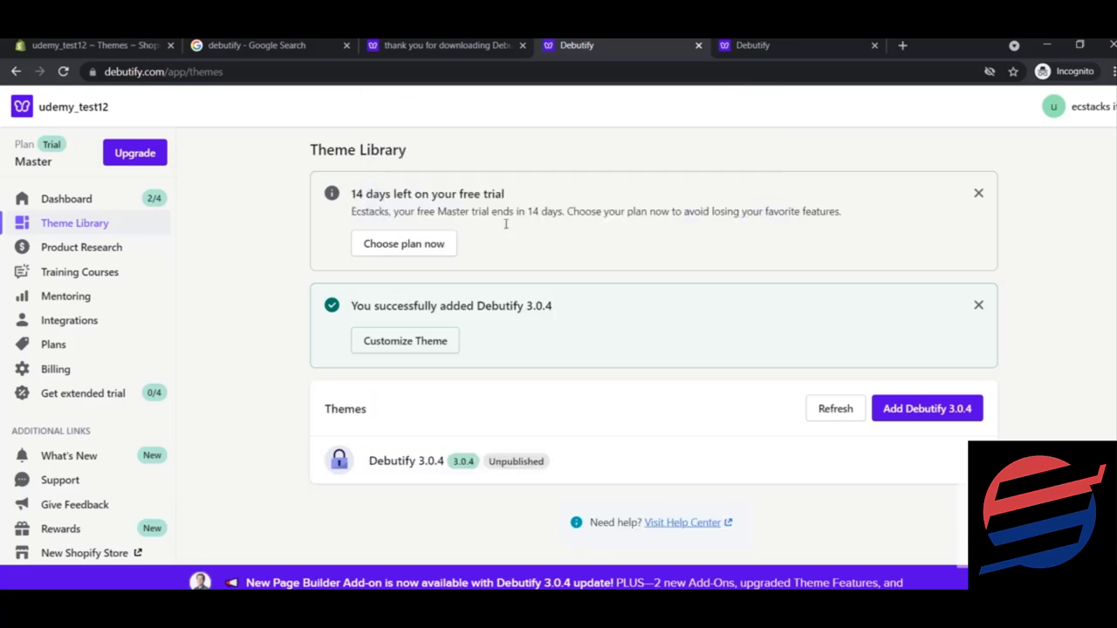
pyautogui.rightClick(420, 245)
pyautogui.click(436, 250)
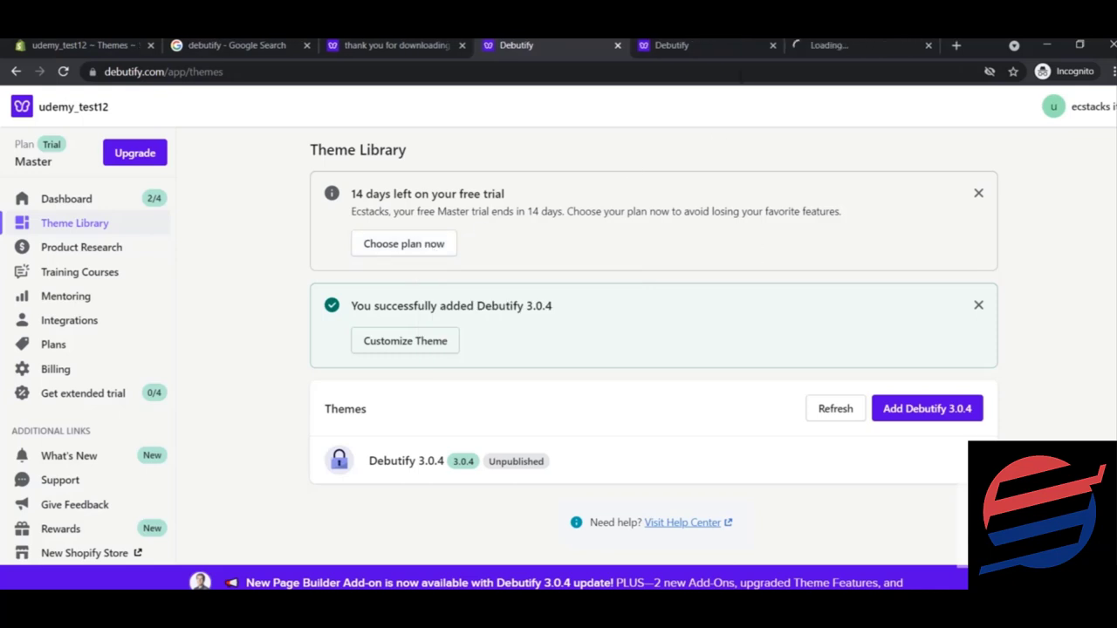
pyautogui.click(772, 45)
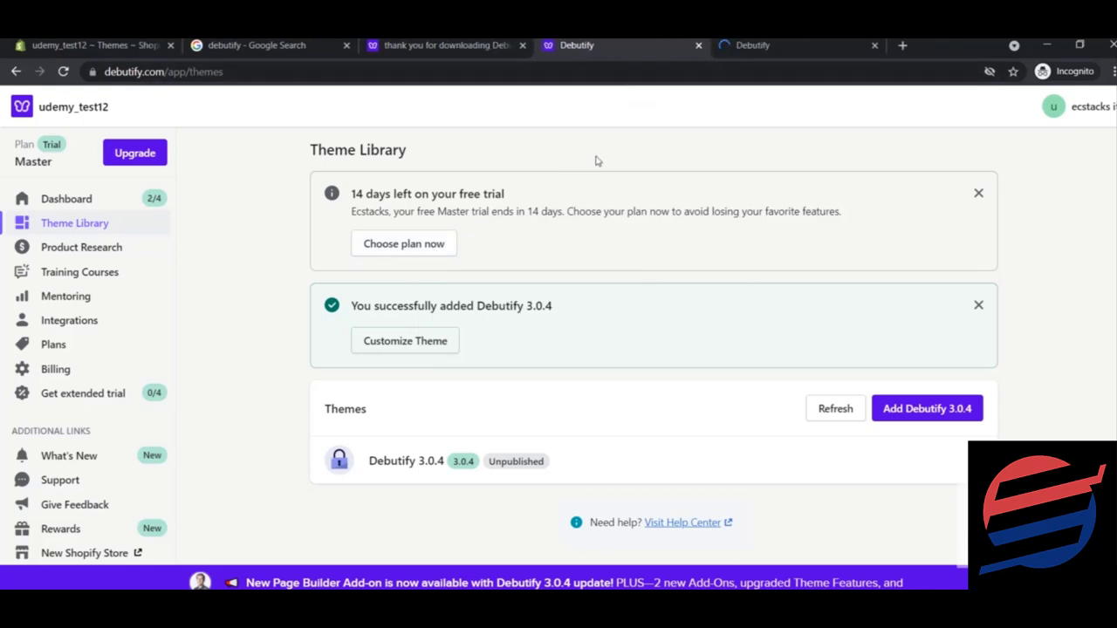
pyautogui.click(738, 44)
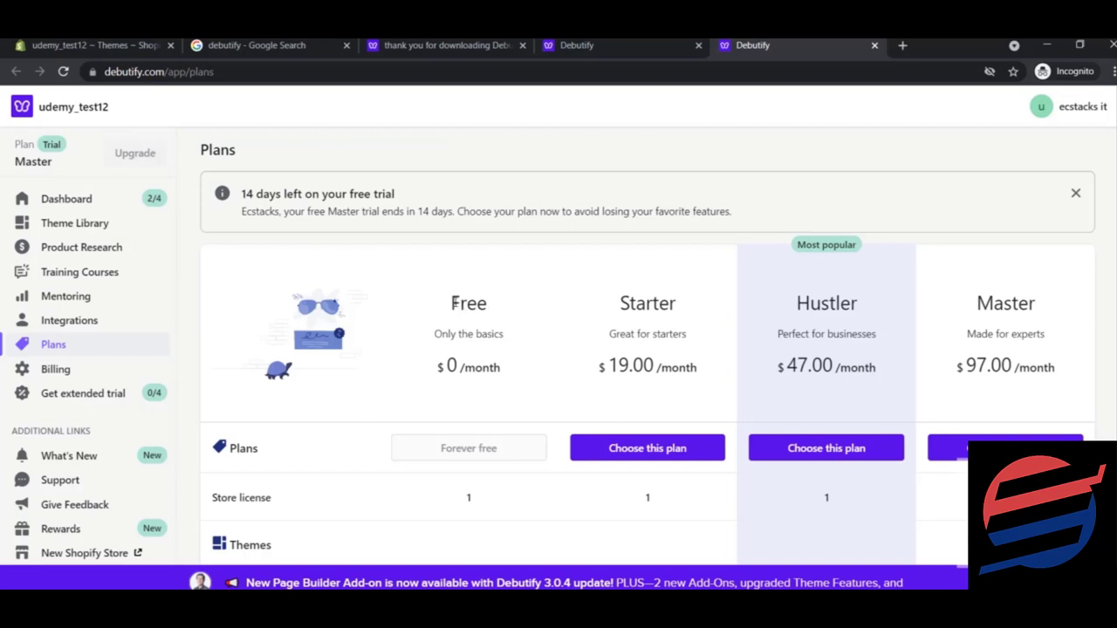
# Examine the Debutify plan comparison, focusing on the Free plan's price, store license, theme and support options
pyautogui.moveTo(453, 303); pyautogui.dragTo(495, 305)
pyautogui.click(496, 307)
pyautogui.scroll(-2, 647, 342)
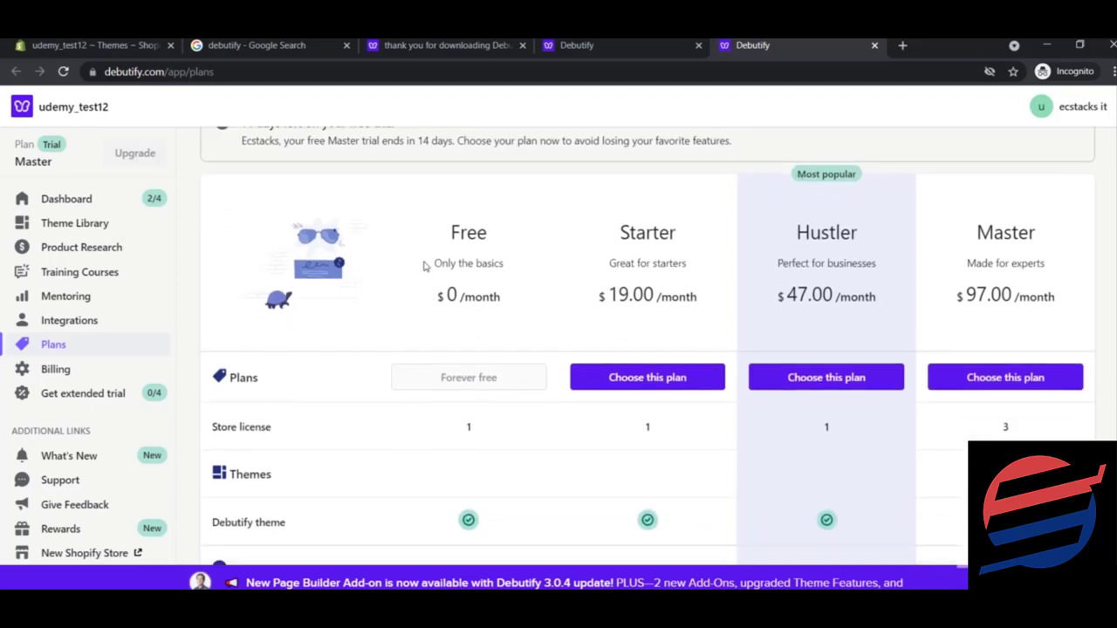
pyautogui.moveTo(438, 259); pyautogui.dragTo(561, 252)
pyautogui.click(561, 252)
pyautogui.scroll(-3, 647, 342)
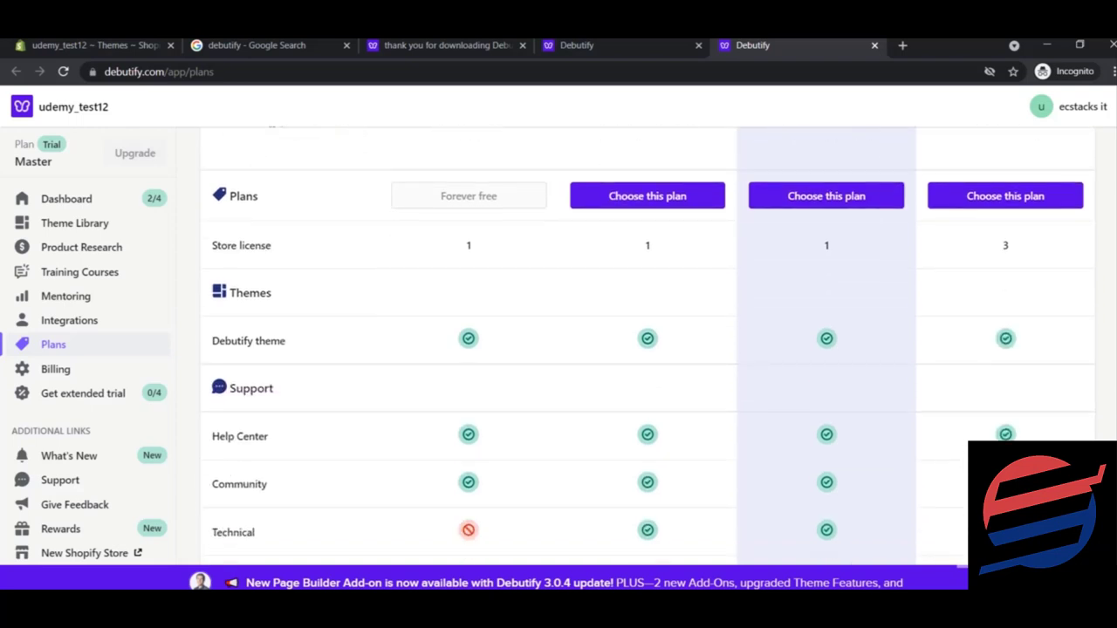
pyautogui.scroll(-1, 648, 344)
pyautogui.scroll(-3, 649, 347)
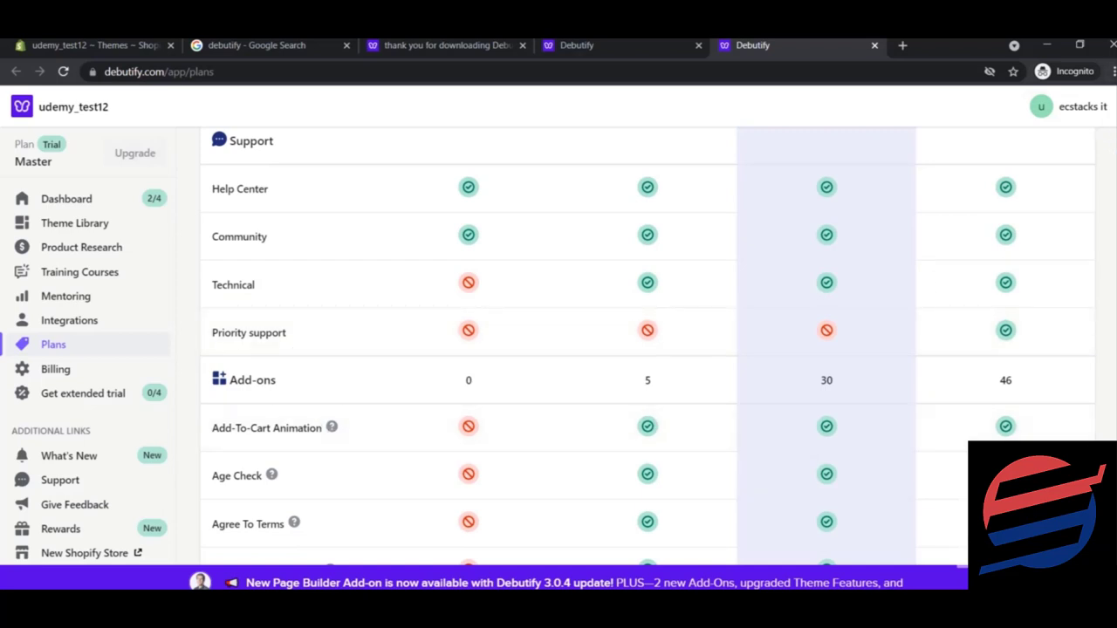
# Compare the add-ons, product research, courses, mentoring and integrations across the Debutify plans, and dismiss the chatbot message
pyautogui.scroll(-2, 1101, 133)
pyautogui.scroll(-1, 1101, 133)
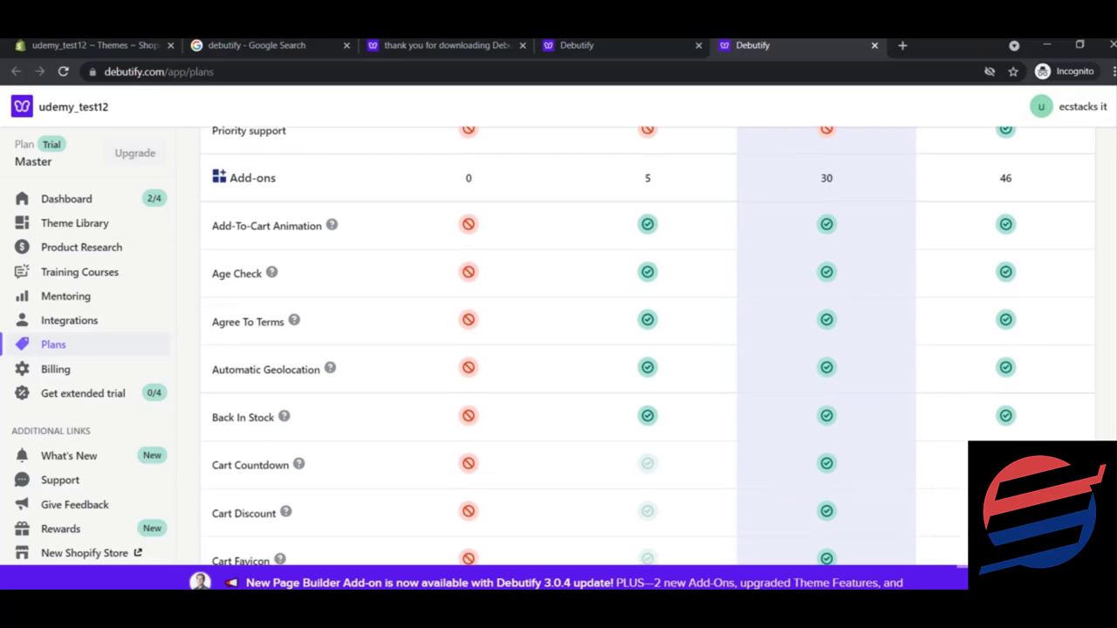
pyautogui.scroll(-1, 647, 345)
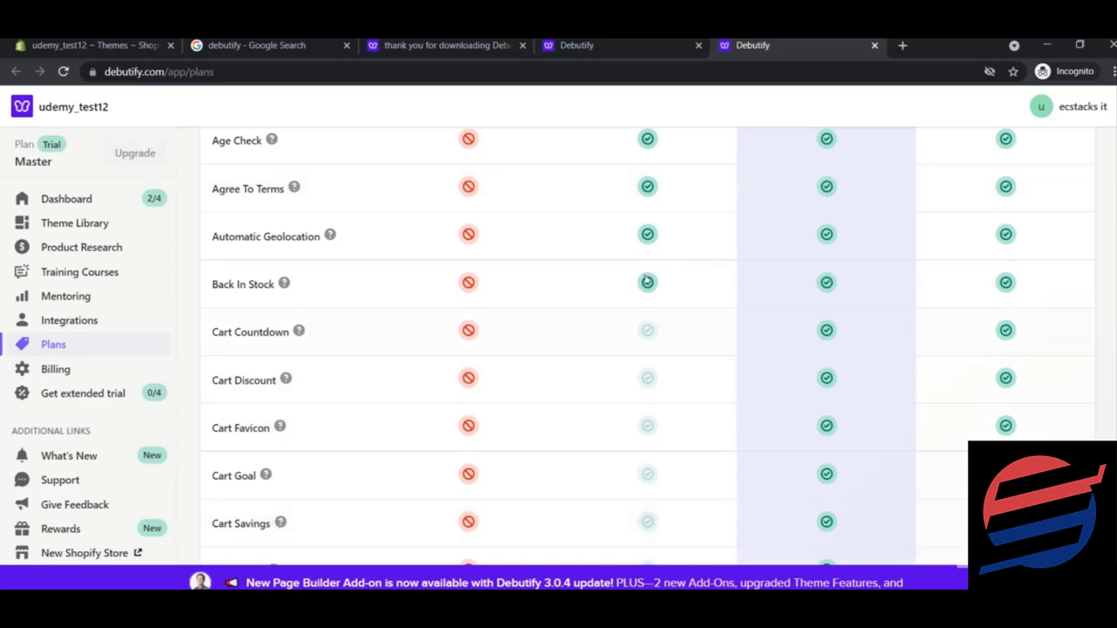
pyautogui.scroll(-2, 503, 297)
pyautogui.scroll(-1, 648, 346)
pyautogui.scroll(-3, 648, 348)
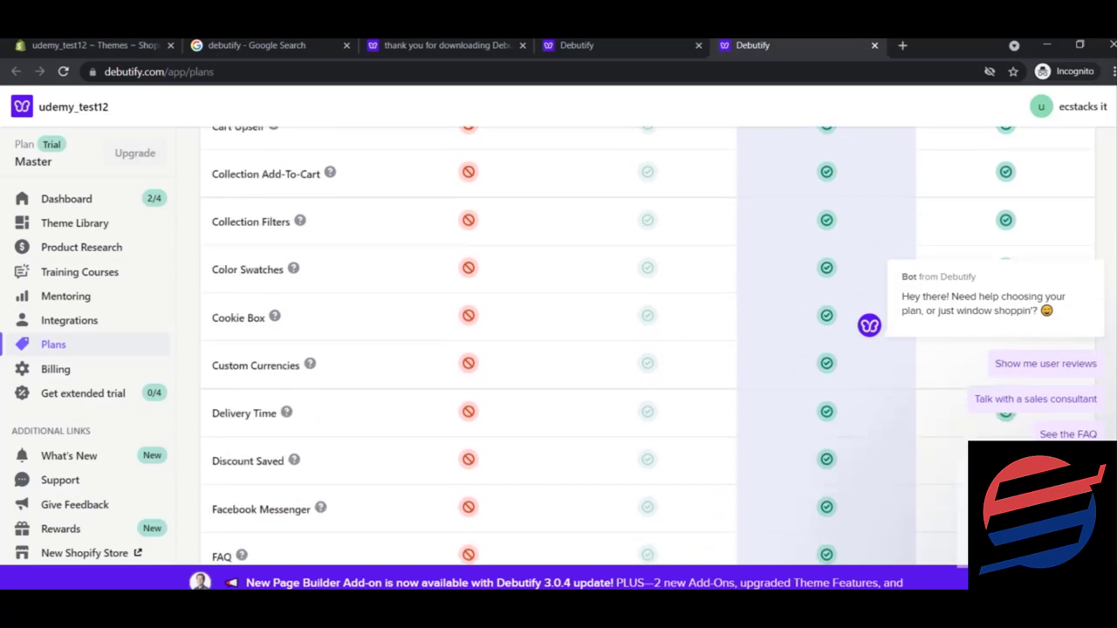
pyautogui.scroll(-2, 648, 345)
pyautogui.scroll(-1, 649, 346)
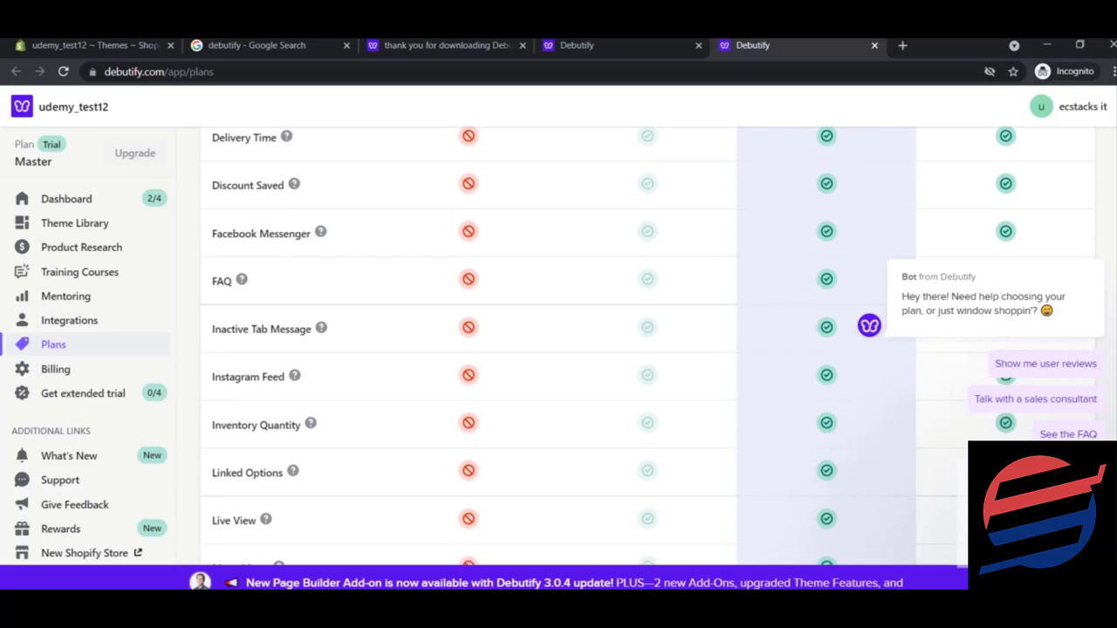
pyautogui.scroll(-4, 648, 346)
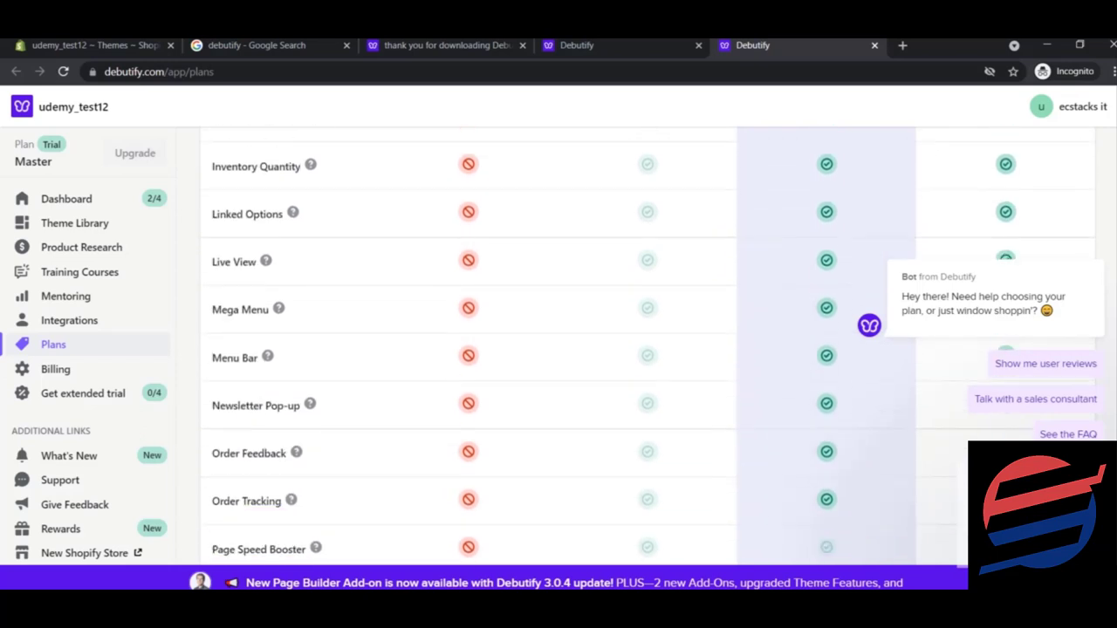
pyautogui.scroll(-2, 648, 345)
pyautogui.scroll(-5, 648, 345)
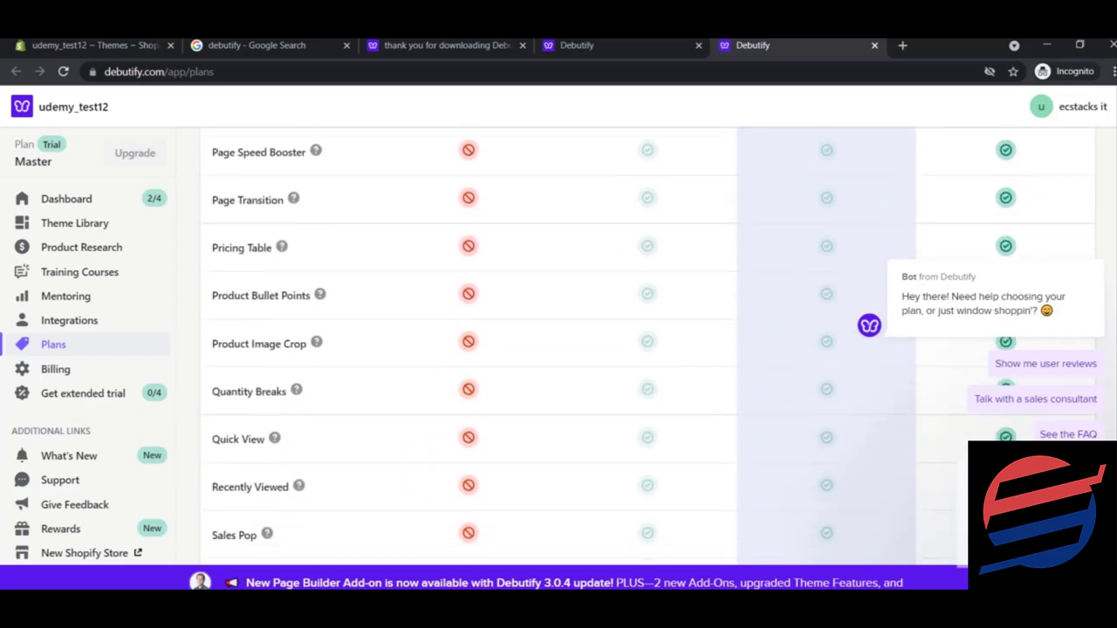
pyautogui.scroll(-3, 648, 346)
pyautogui.scroll(-2, 648, 346)
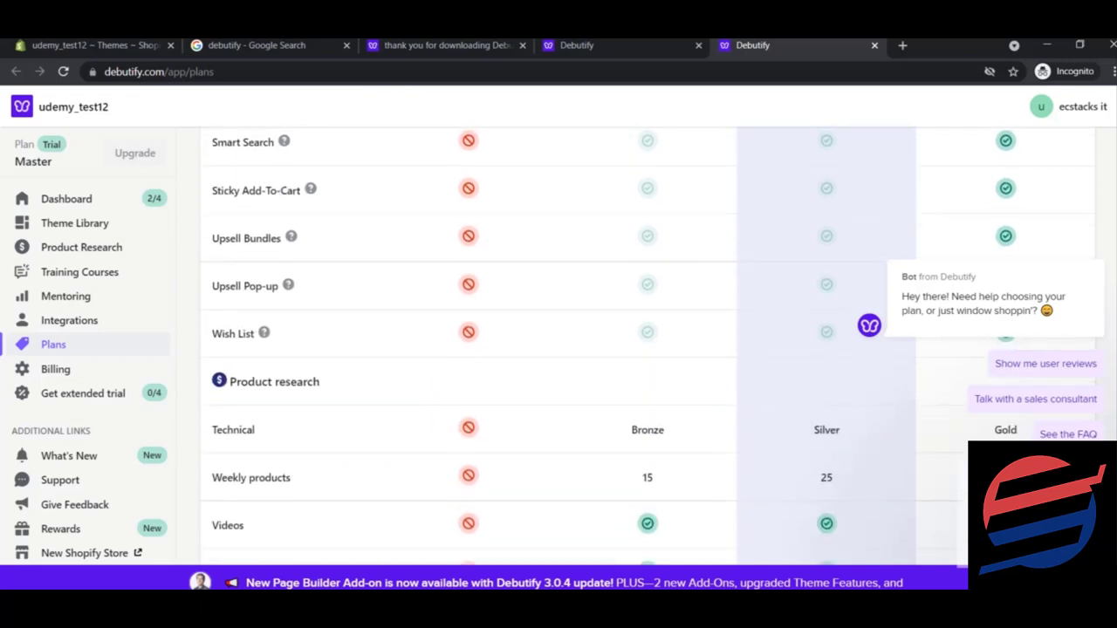
pyautogui.scroll(-15, 649, 345)
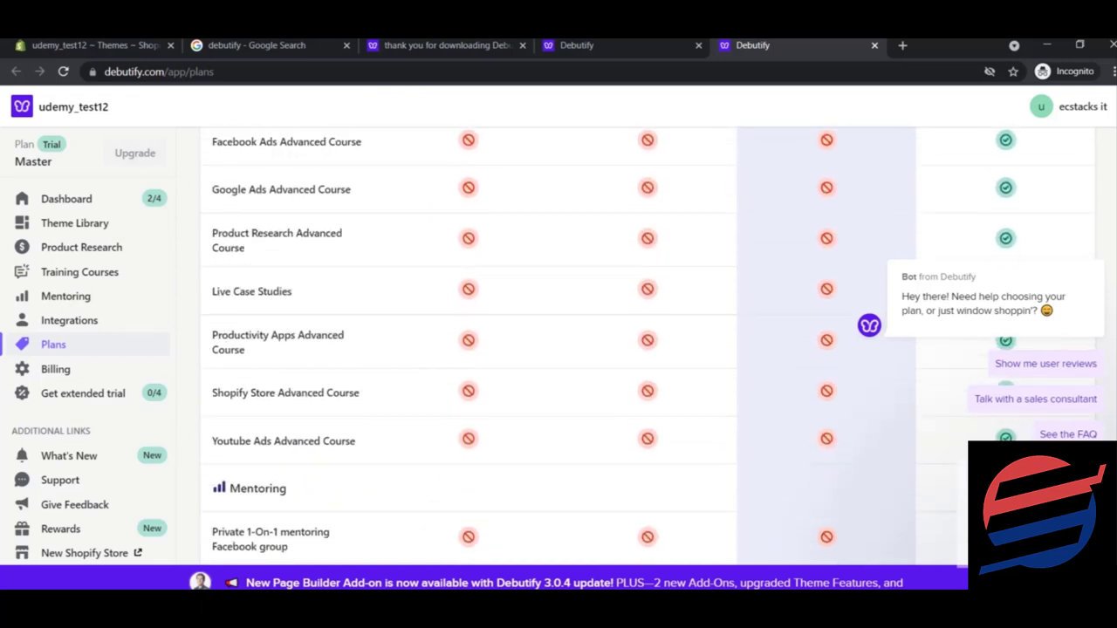
pyautogui.scroll(-5, 648, 345)
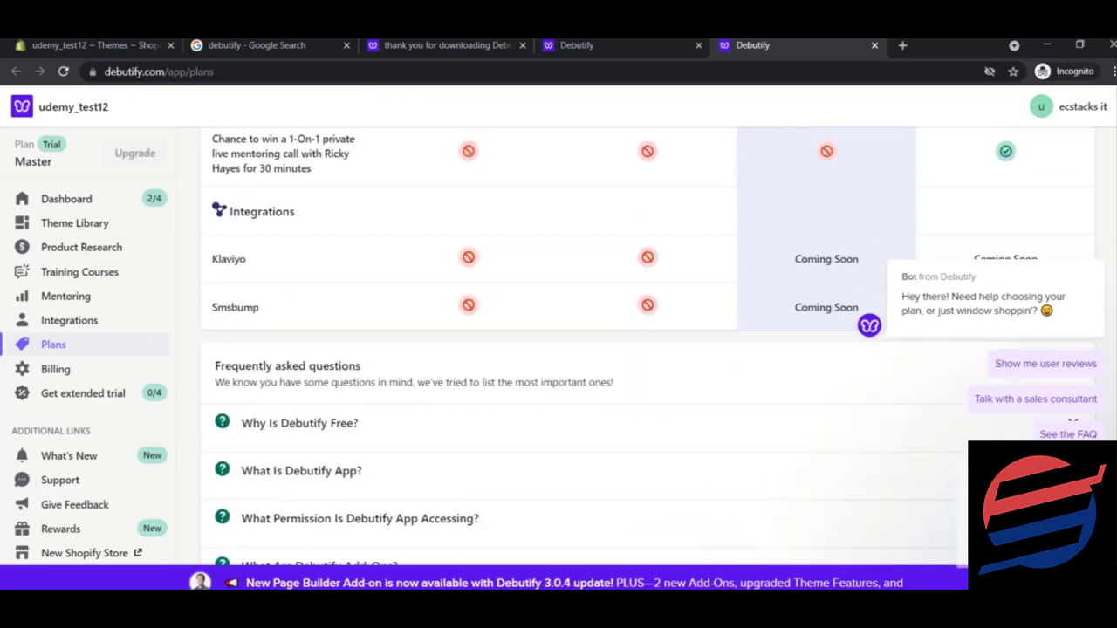
pyautogui.scroll(20, 648, 346)
pyautogui.scroll(20, 648, 346)
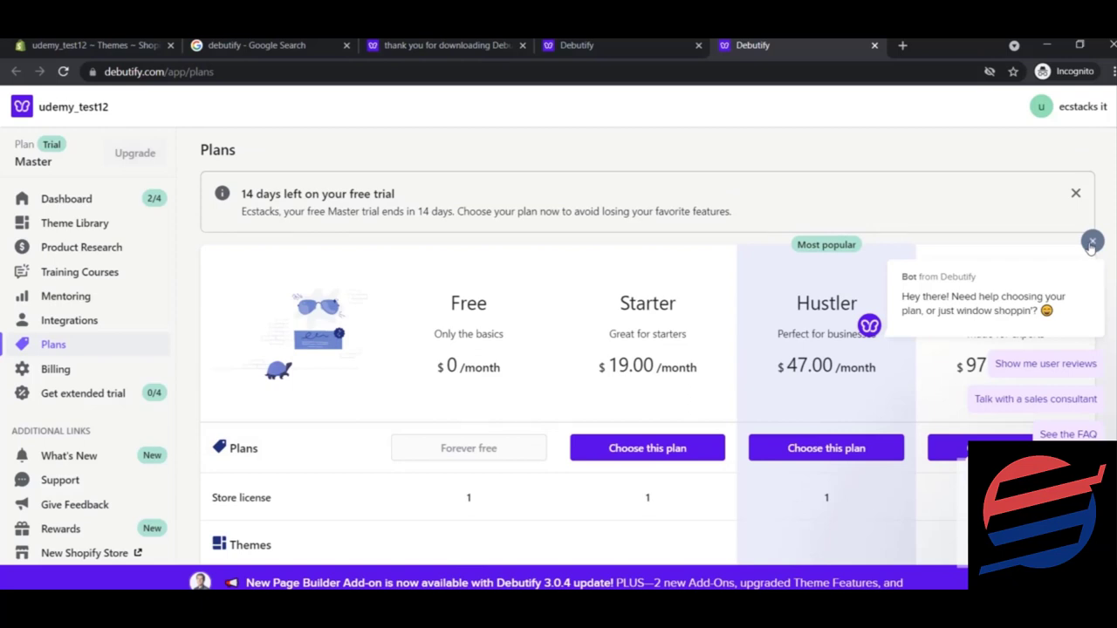
pyautogui.click(1090, 245)
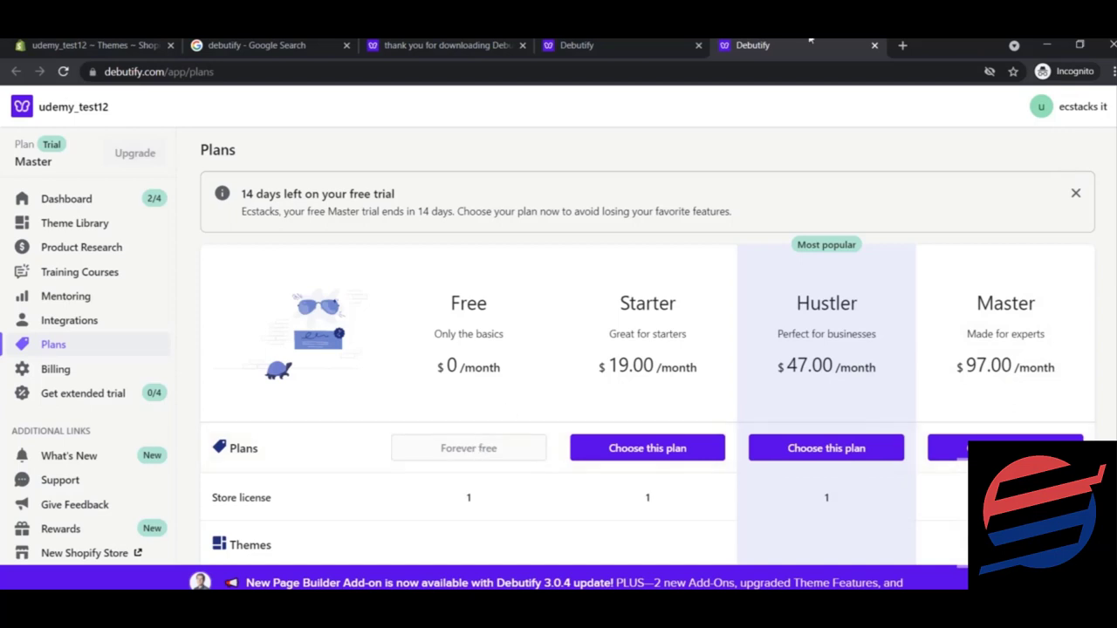
# Add another copy of Debutify 3.0.4 to the Debutify theme library, copying the theme settings from the current Debutify 3.0.4
pyautogui.click(108, 212)
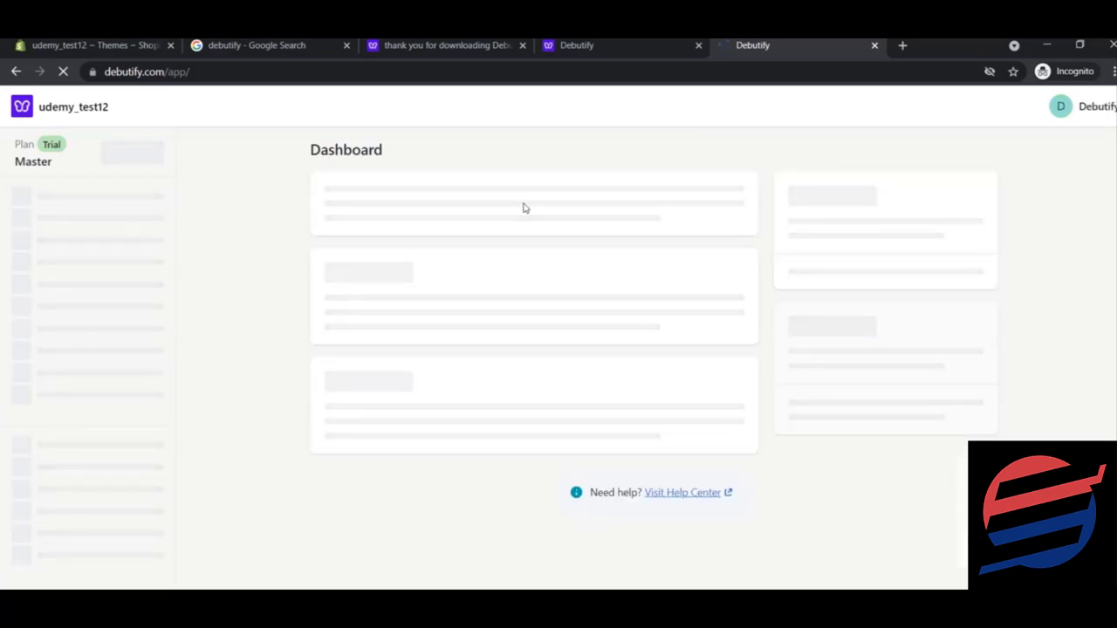
pyautogui.click(604, 42)
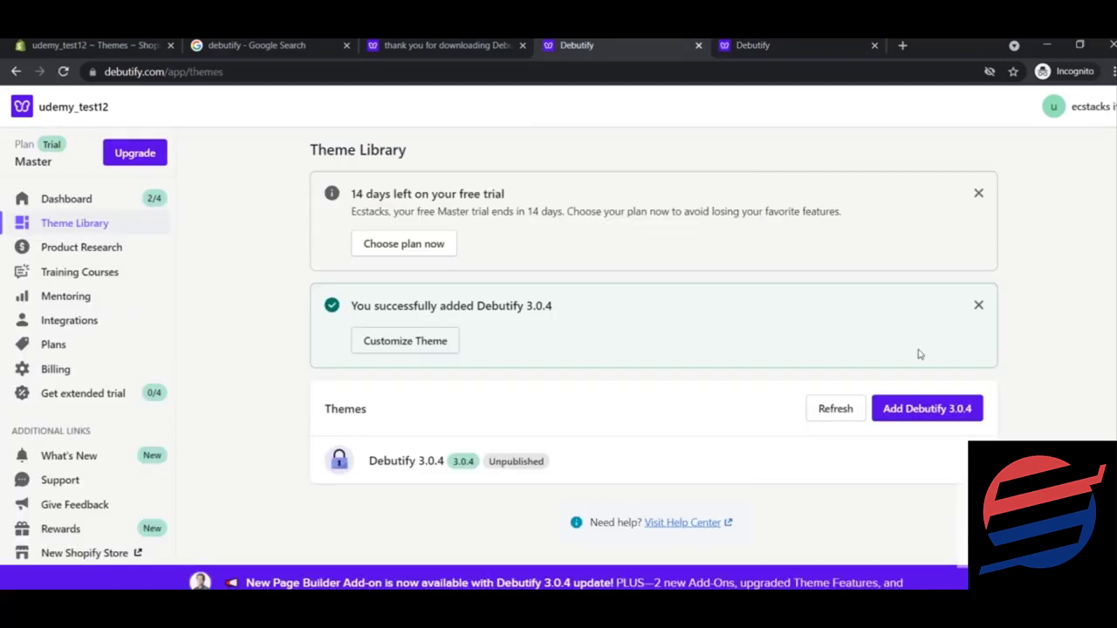
pyautogui.click(933, 410)
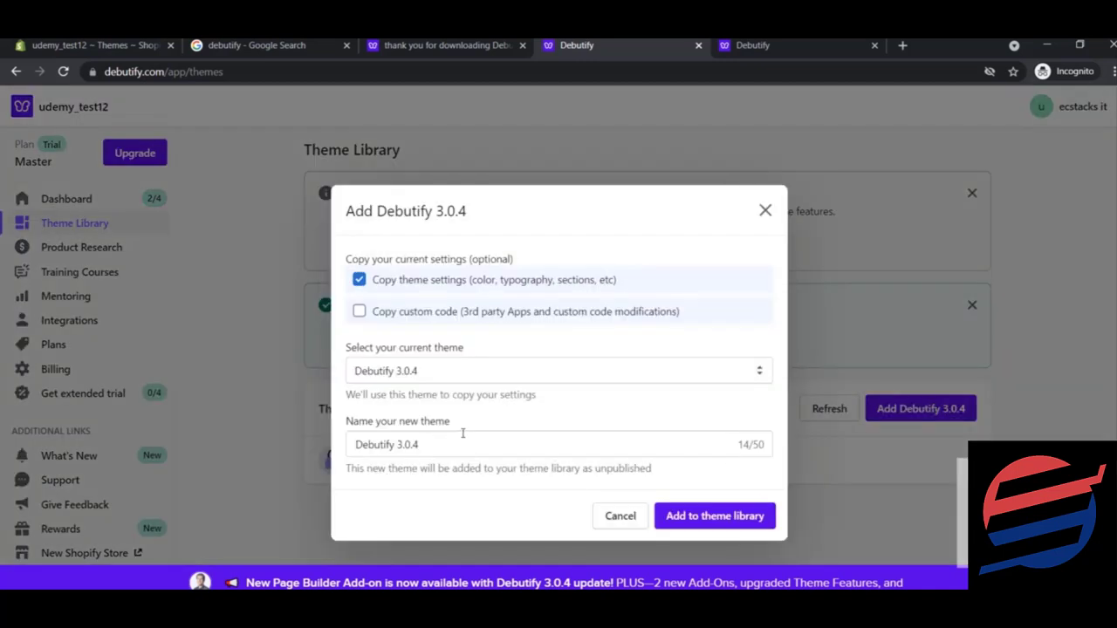
pyautogui.click(699, 517)
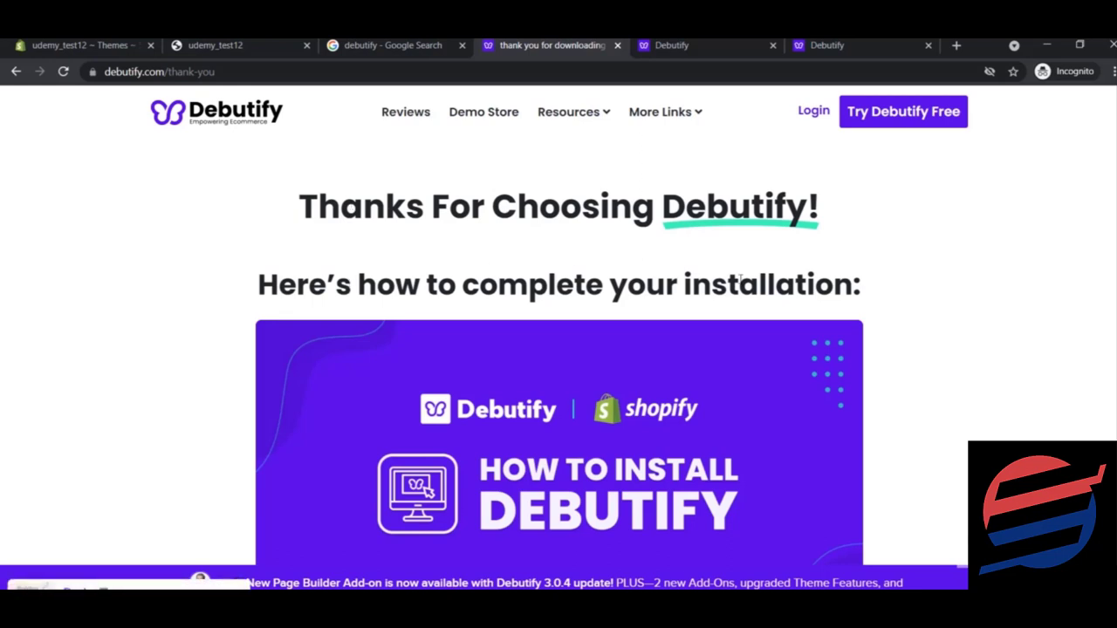
# Read the Debutify installation instructions and finish the installation for the store URL udemy-test12.myshopify.com
pyautogui.scroll(-2, 740, 279)
pyautogui.scroll(-2, 558, 328)
pyautogui.scroll(-1, 558, 323)
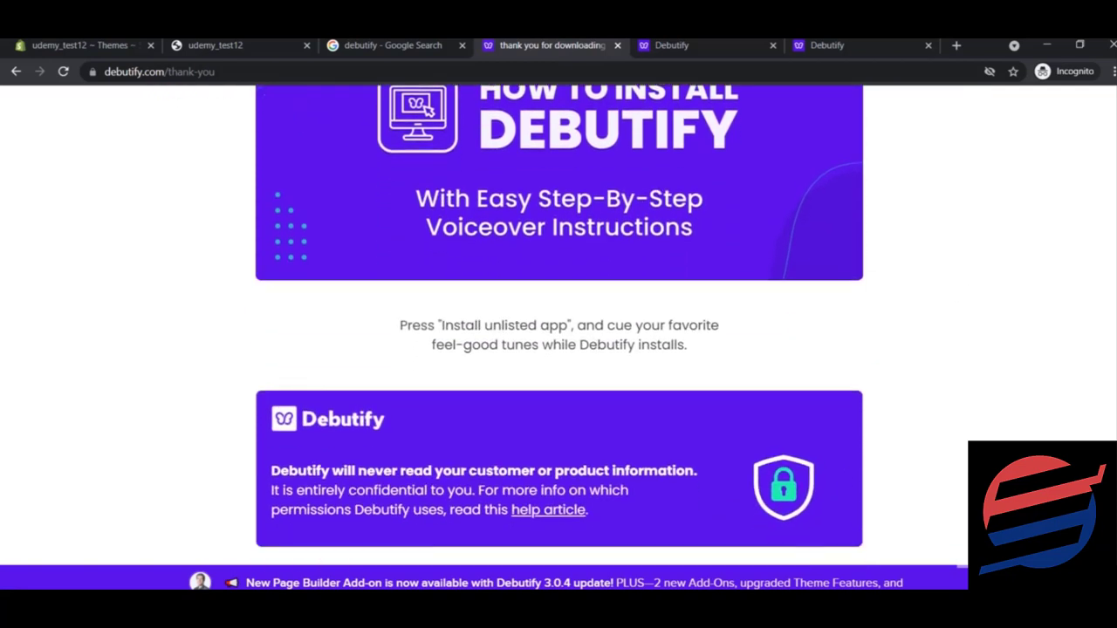
pyautogui.scroll(-1, 559, 315)
pyautogui.scroll(-1, 558, 316)
pyautogui.scroll(-2, 558, 314)
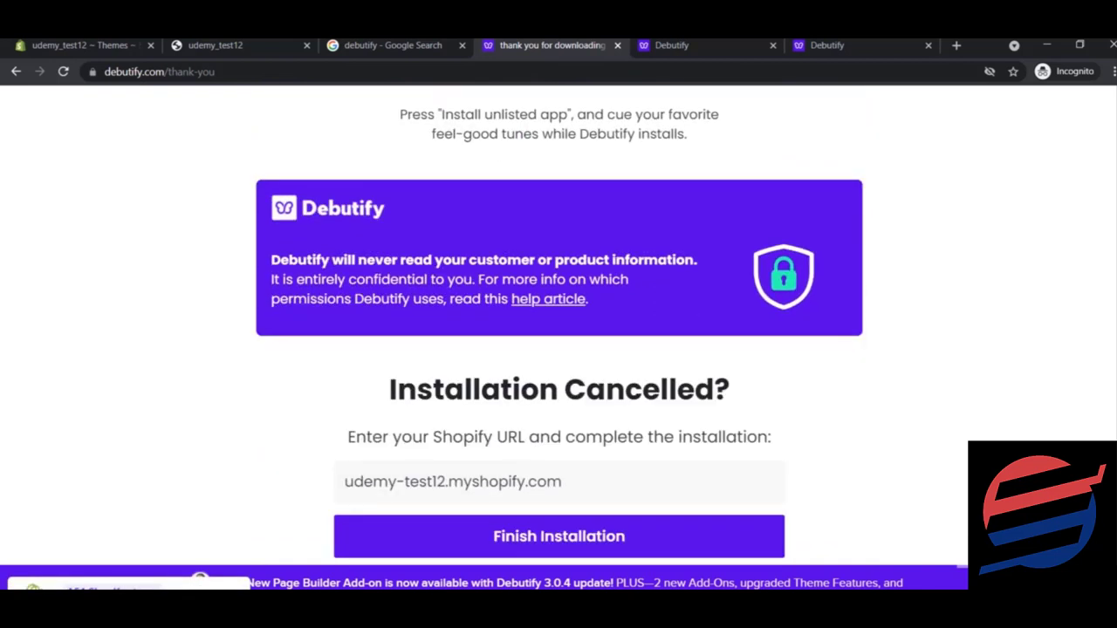
pyautogui.scroll(-2, 558, 314)
pyautogui.scroll(-1, 564, 288)
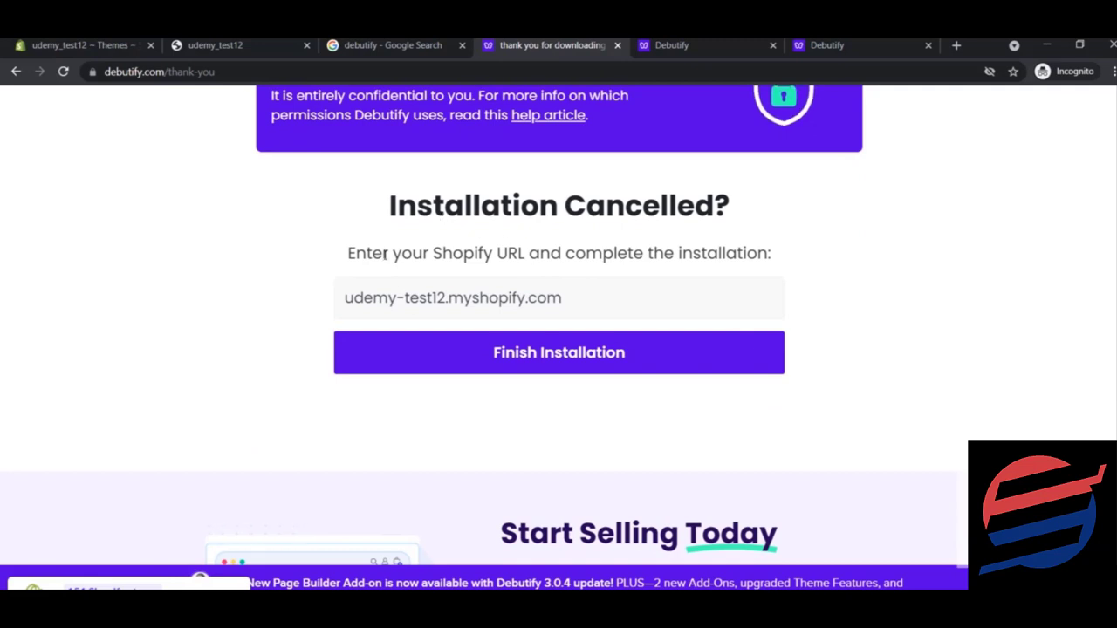
pyautogui.click(494, 364)
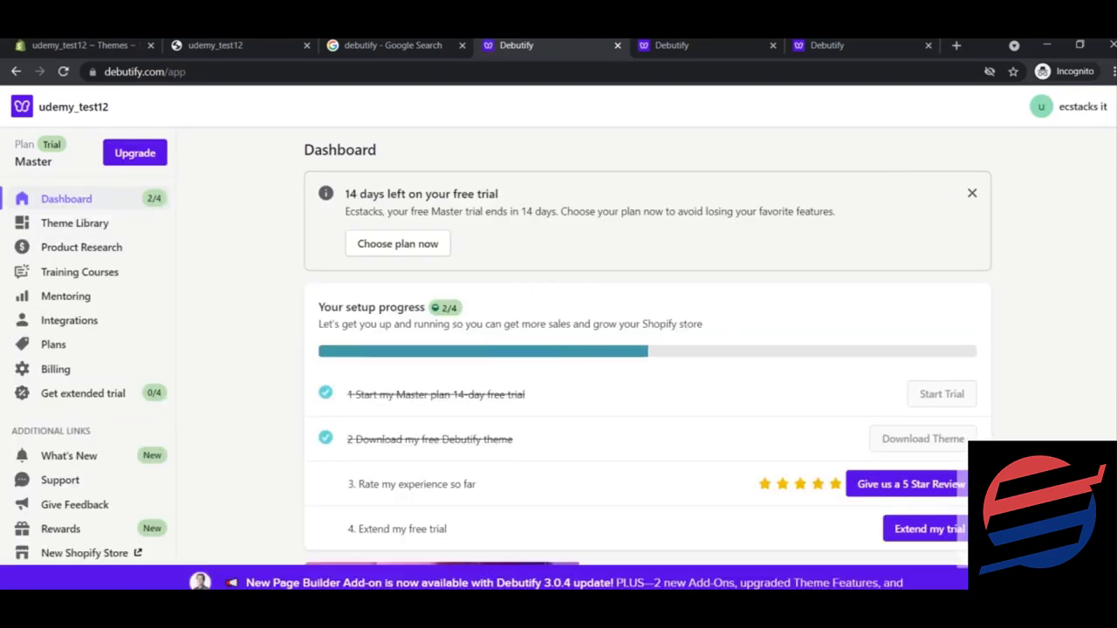
# Look through the Debutify dashboard, and close the two extra Debutify tabs
pyautogui.scroll(-15, 647, 349)
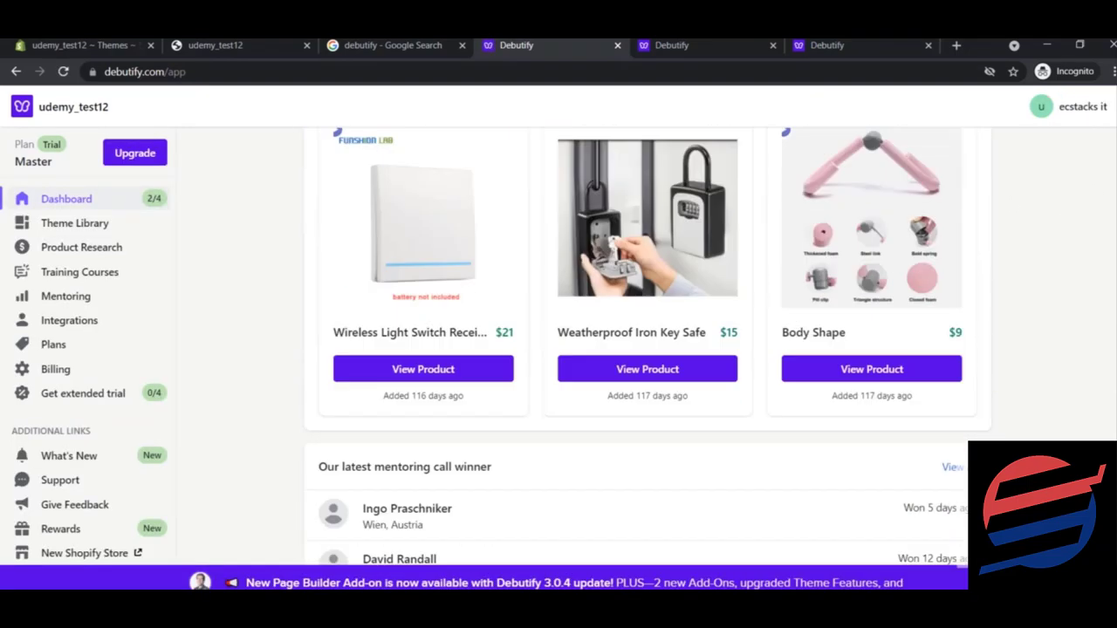
pyautogui.scroll(-3, 647, 349)
pyautogui.scroll(18, 1105, 150)
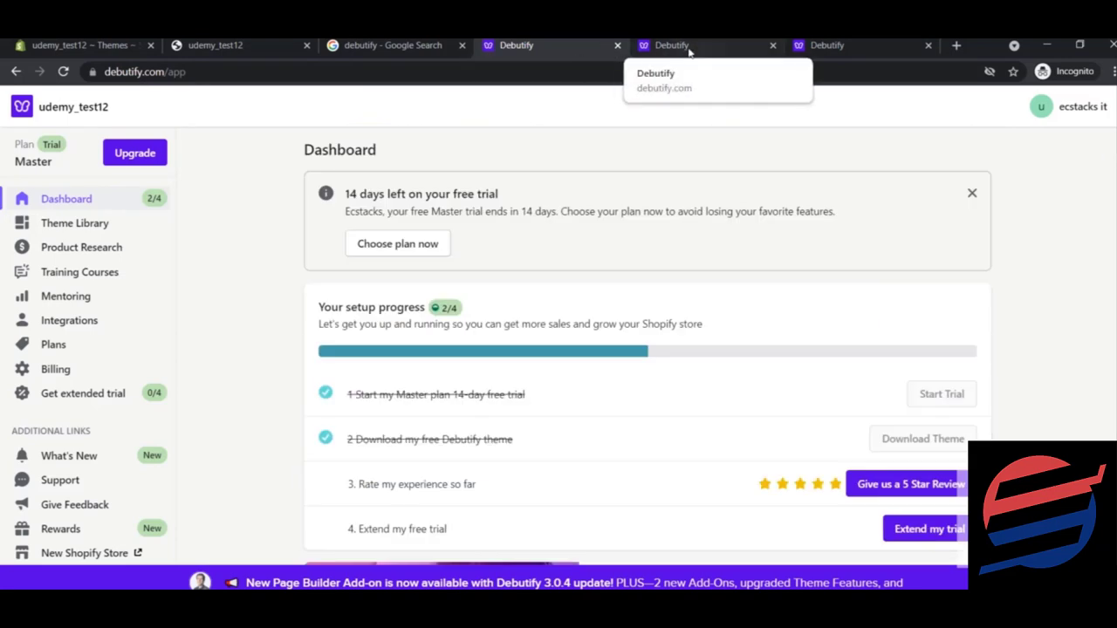
pyautogui.click(741, 48)
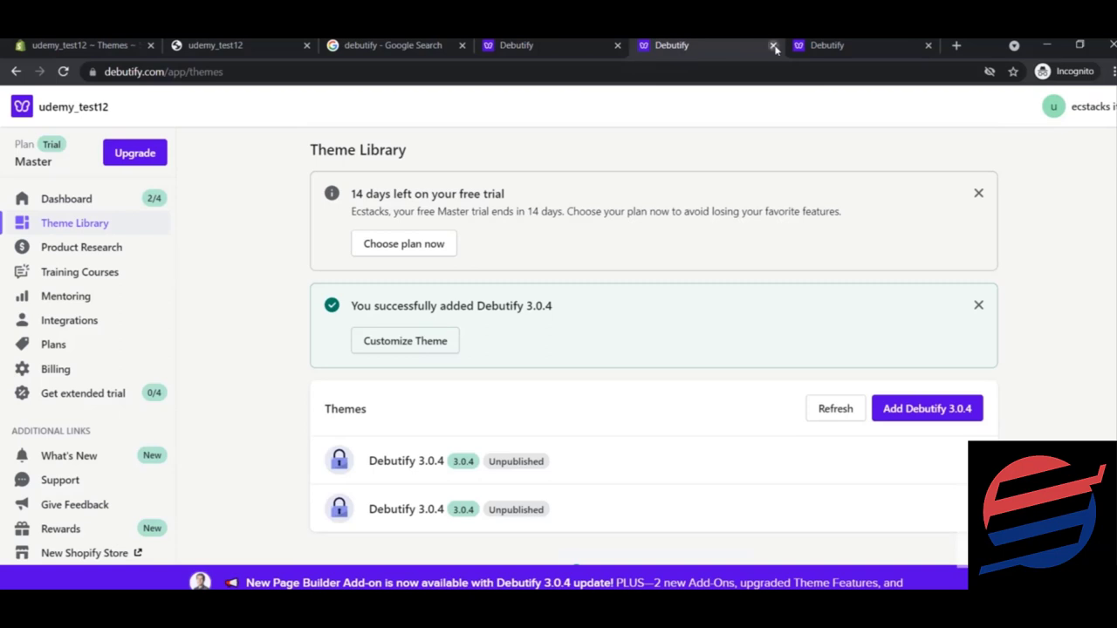
pyautogui.click(771, 46)
pyautogui.click(772, 45)
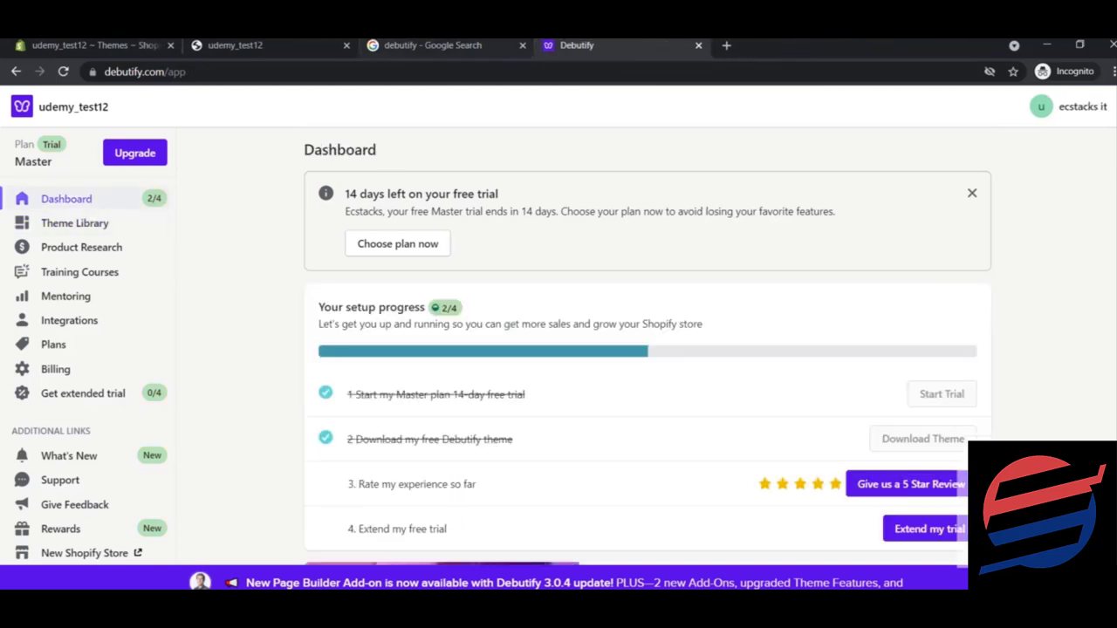
# Switch to the Shopify admin, open the store's installed apps list and close the remaining search and Debutify tabs
pyautogui.click(119, 45)
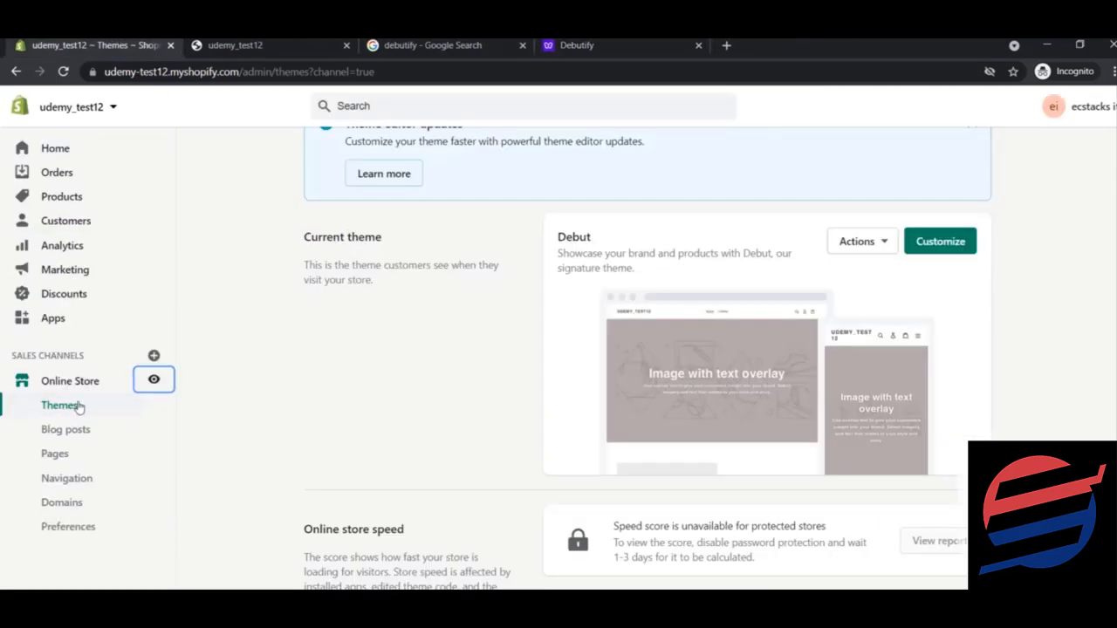
pyautogui.click(92, 314)
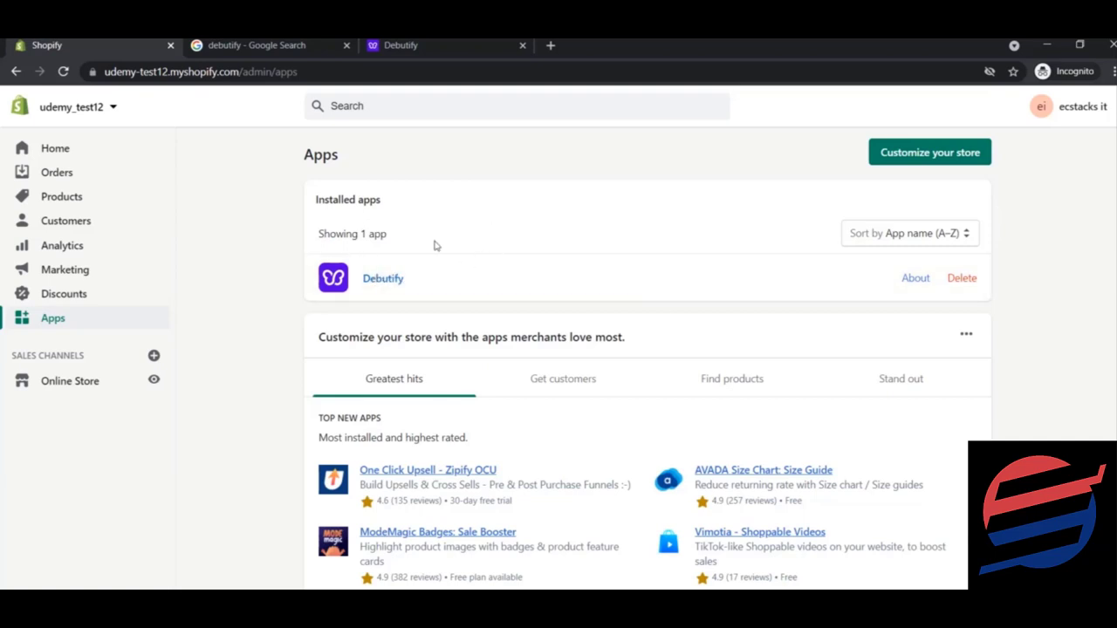
pyautogui.click(347, 44)
pyautogui.click(267, 45)
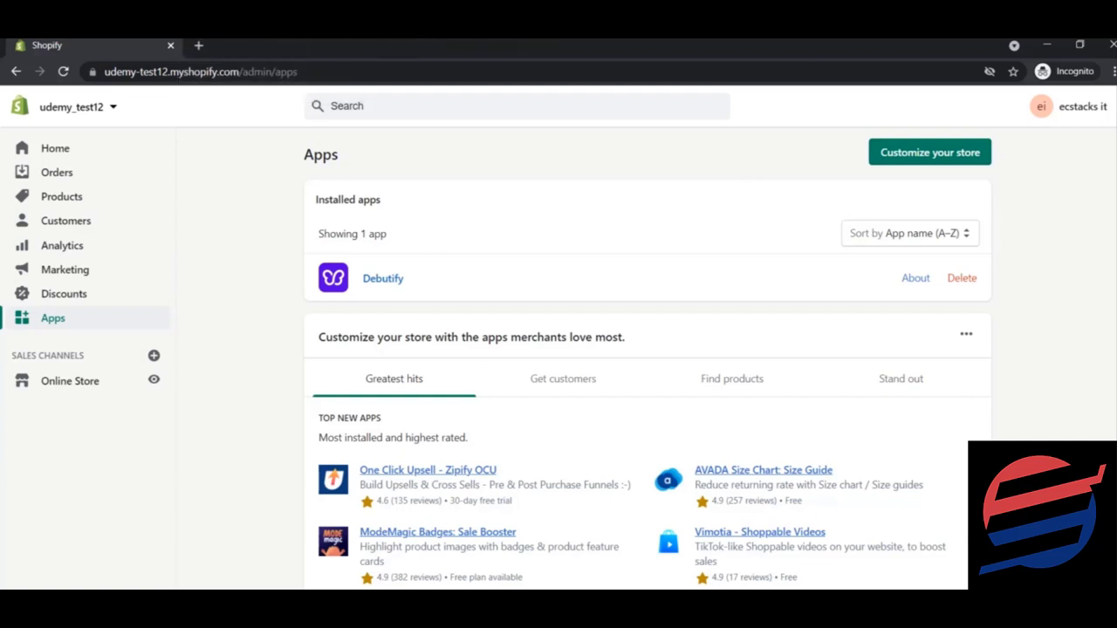
pyautogui.scroll(-1, 647, 355)
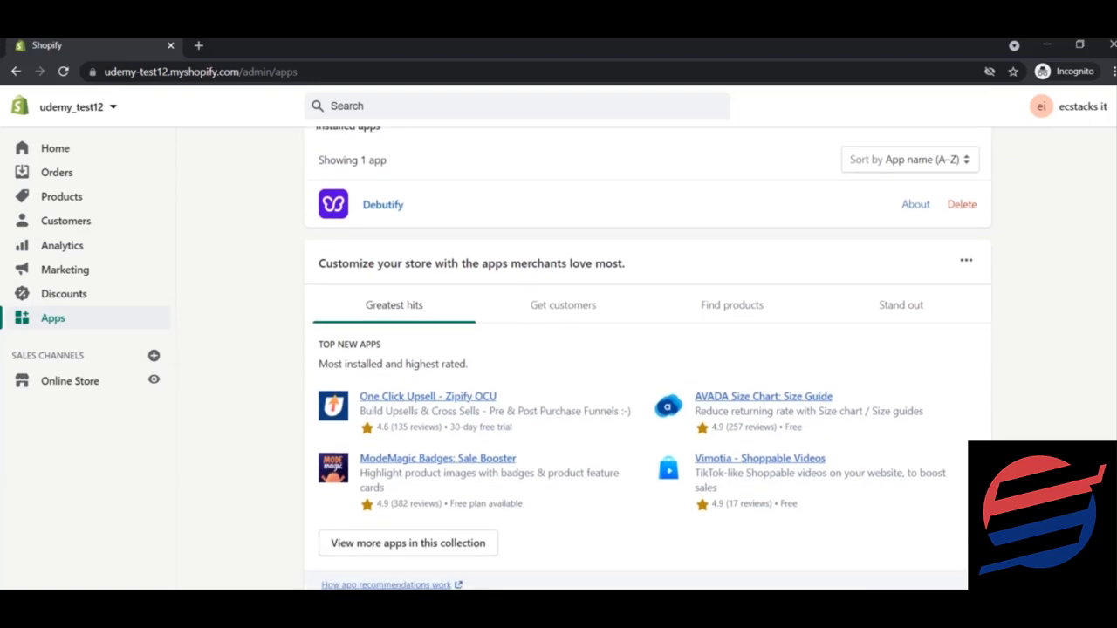
# Open the online store's themes page at the theme library containing the Debutify 3.0.4 themes
pyautogui.click(69, 381)
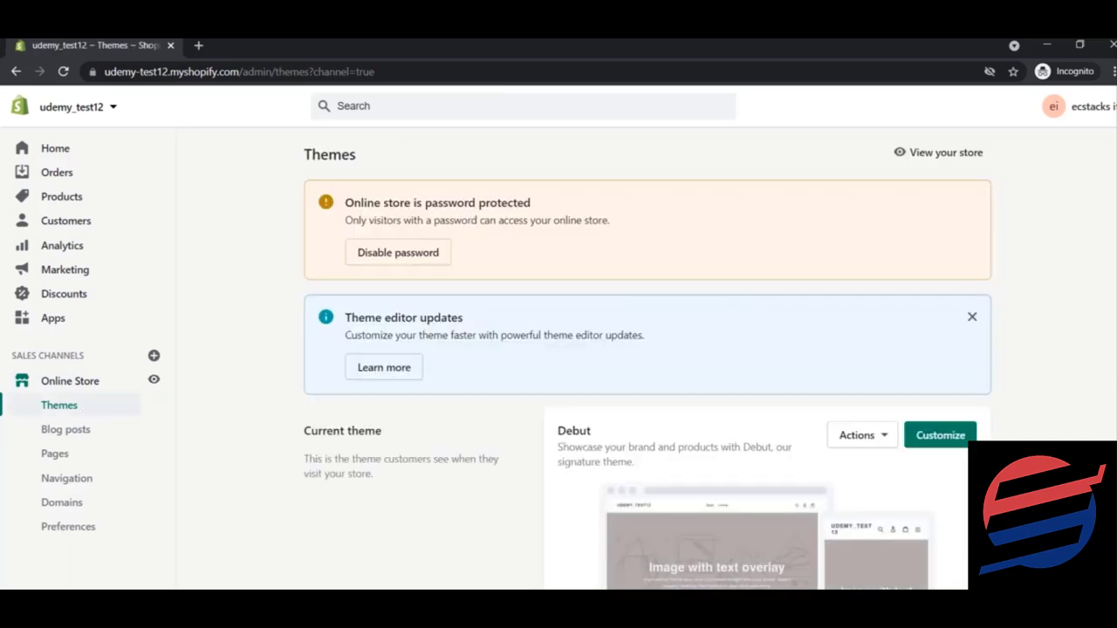
pyautogui.scroll(-6, 647, 357)
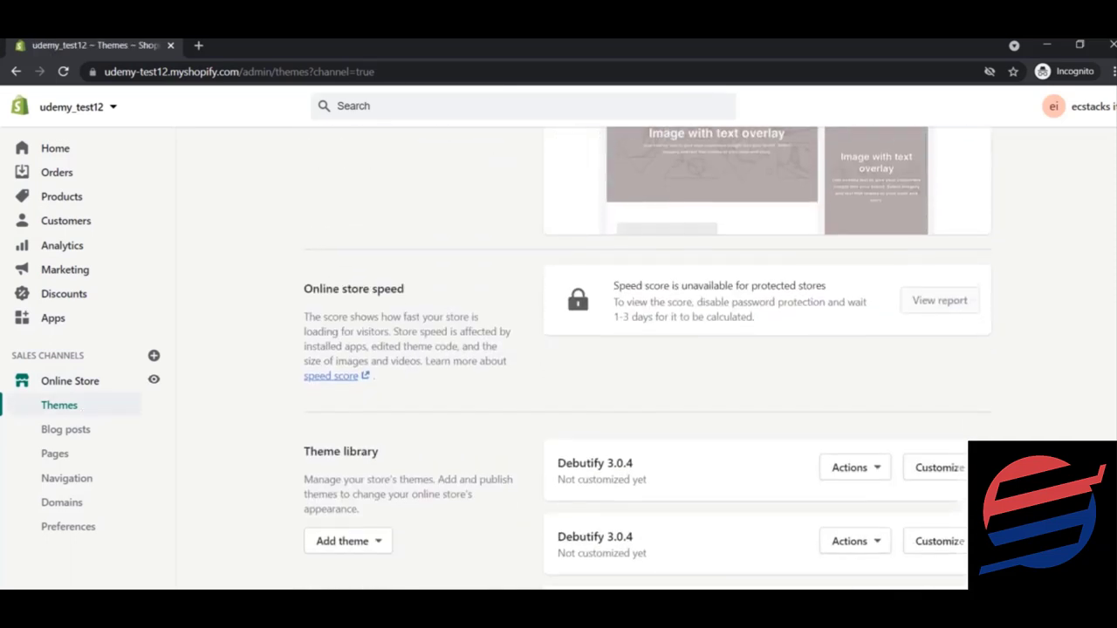
pyautogui.scroll(-2, 647, 357)
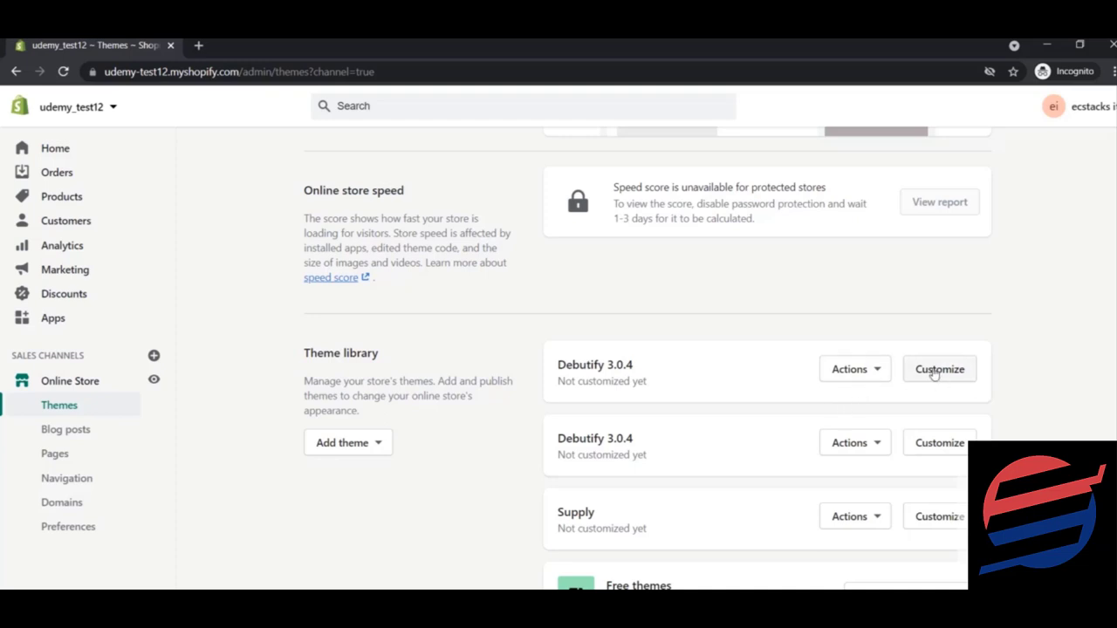
pyautogui.click(870, 378)
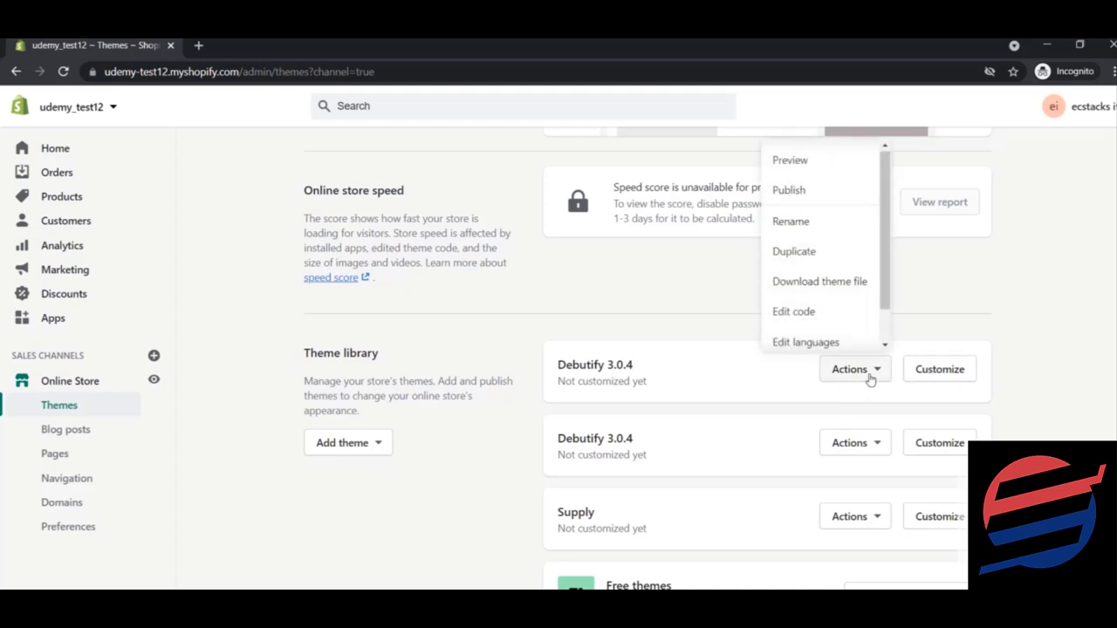
pyautogui.click(804, 192)
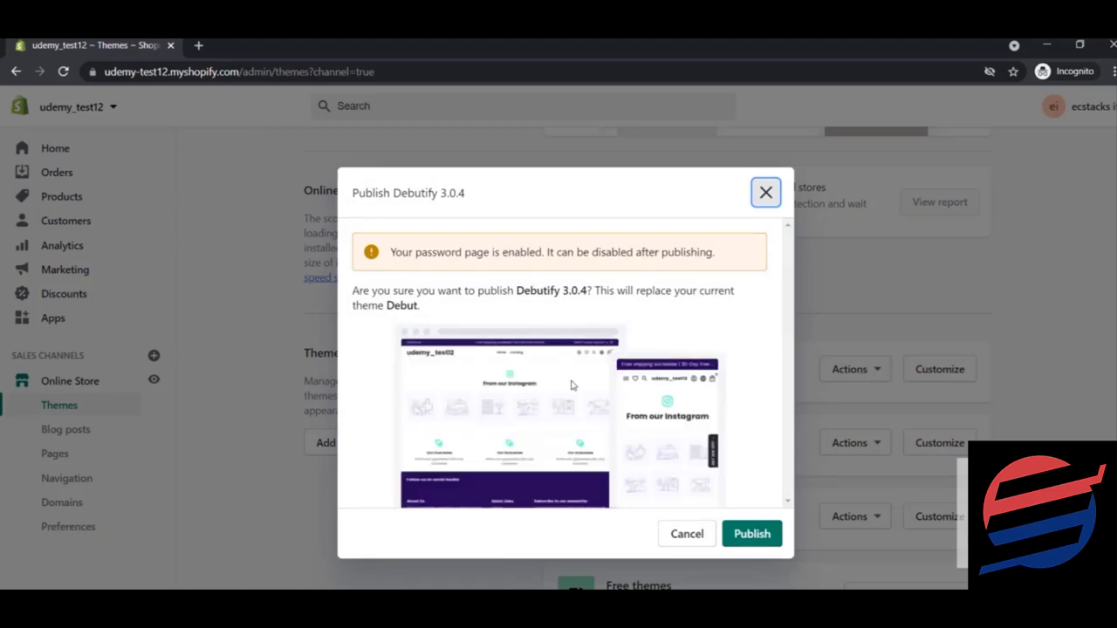
pyautogui.click(765, 194)
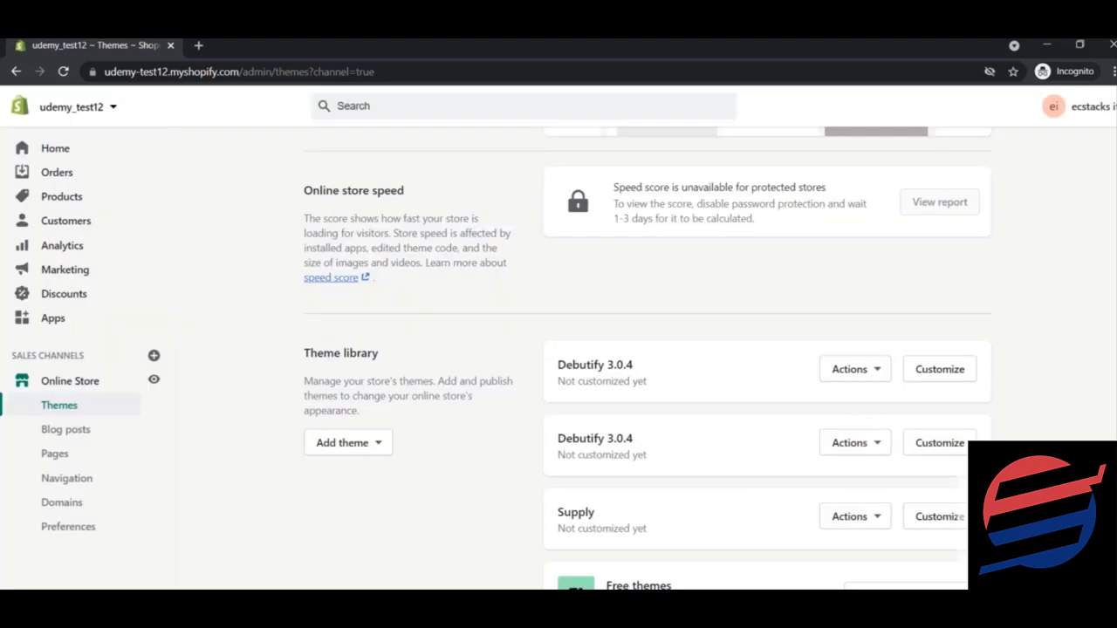
# Preview the second Debutify 3.0.4 theme, look through its home page, decline the newsletter offer and return to the themes page
pyautogui.scroll(-1, 917, 332)
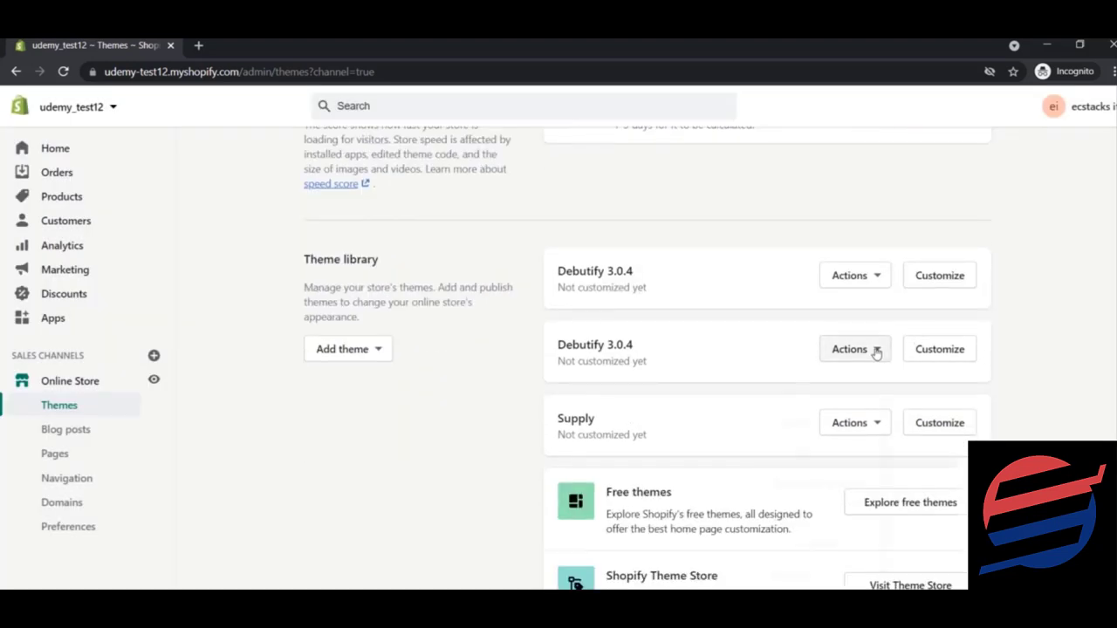
pyautogui.click(876, 353)
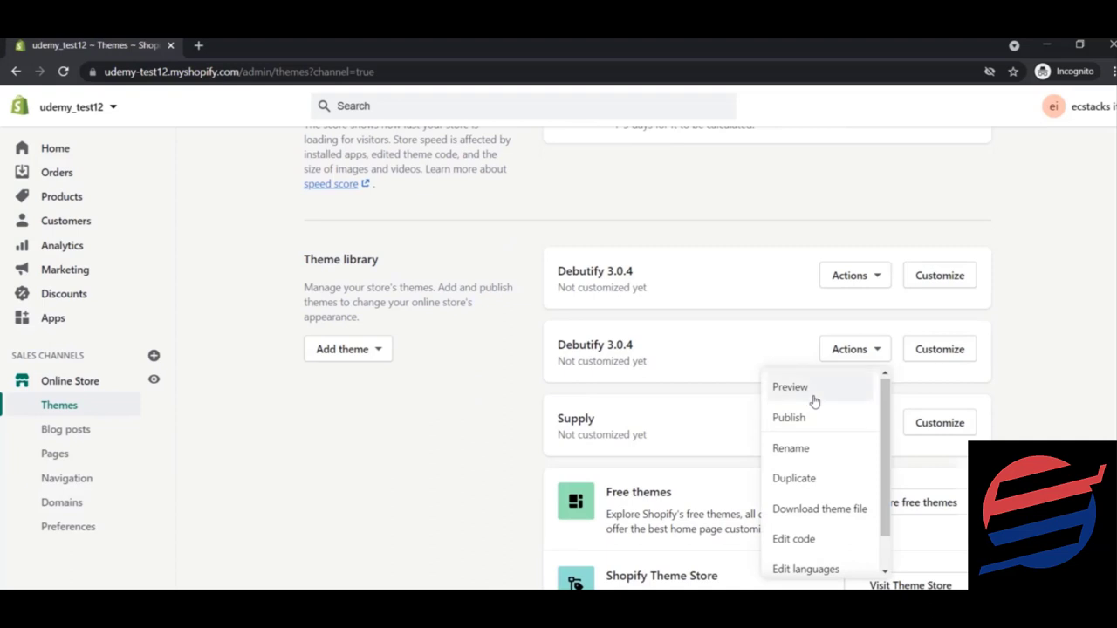
pyautogui.click(790, 387)
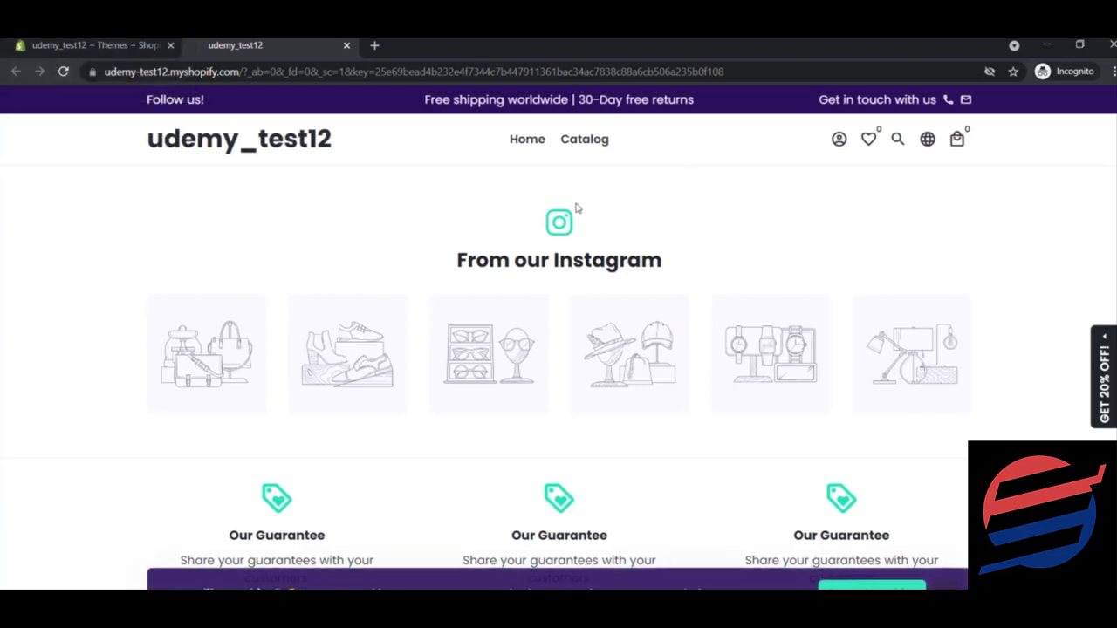
pyautogui.scroll(-5, 558, 341)
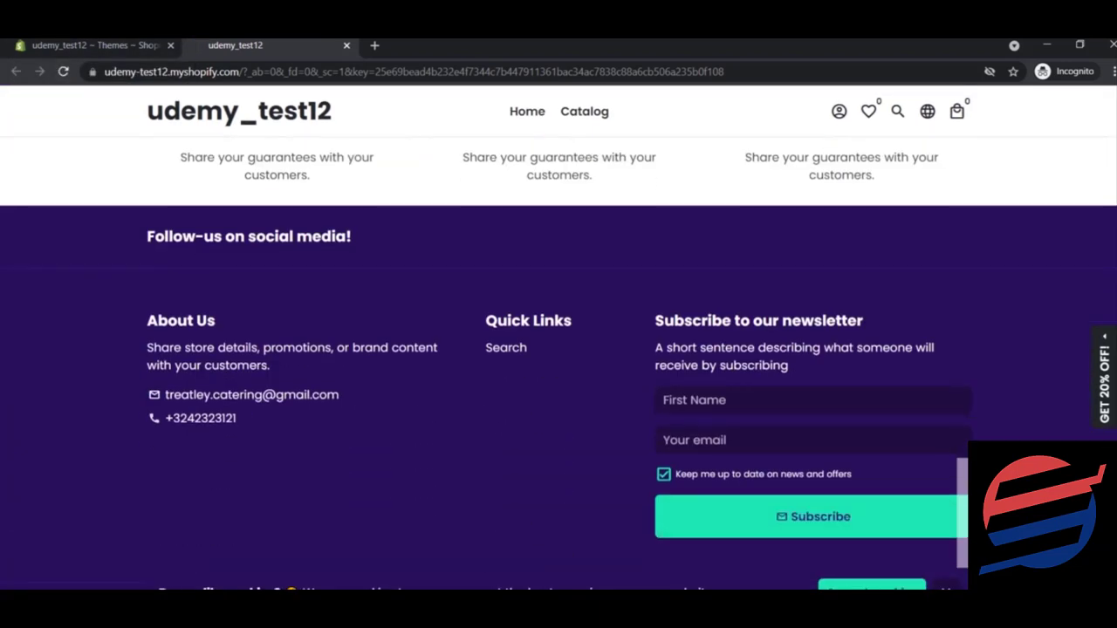
pyautogui.scroll(5, 558, 349)
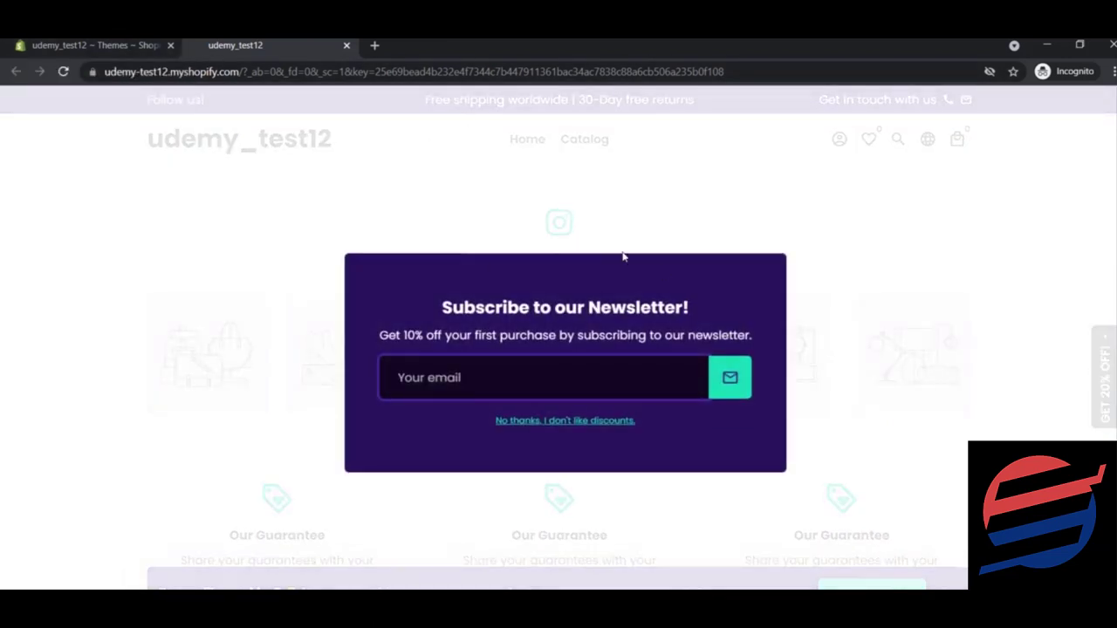
pyautogui.click(524, 422)
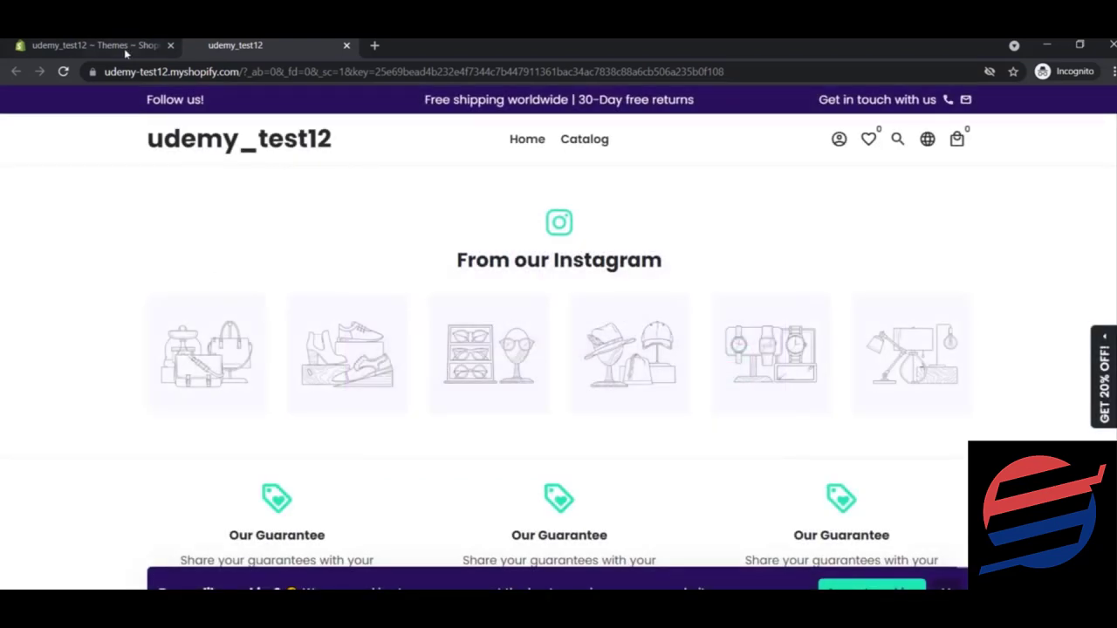
pyautogui.click(124, 48)
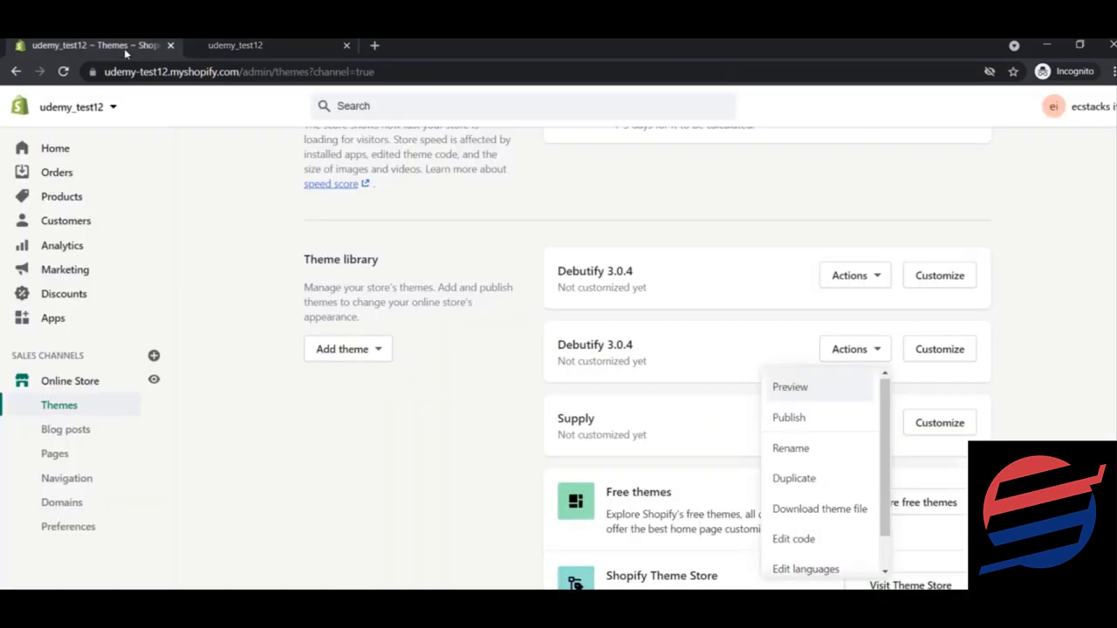
pyautogui.click(1038, 378)
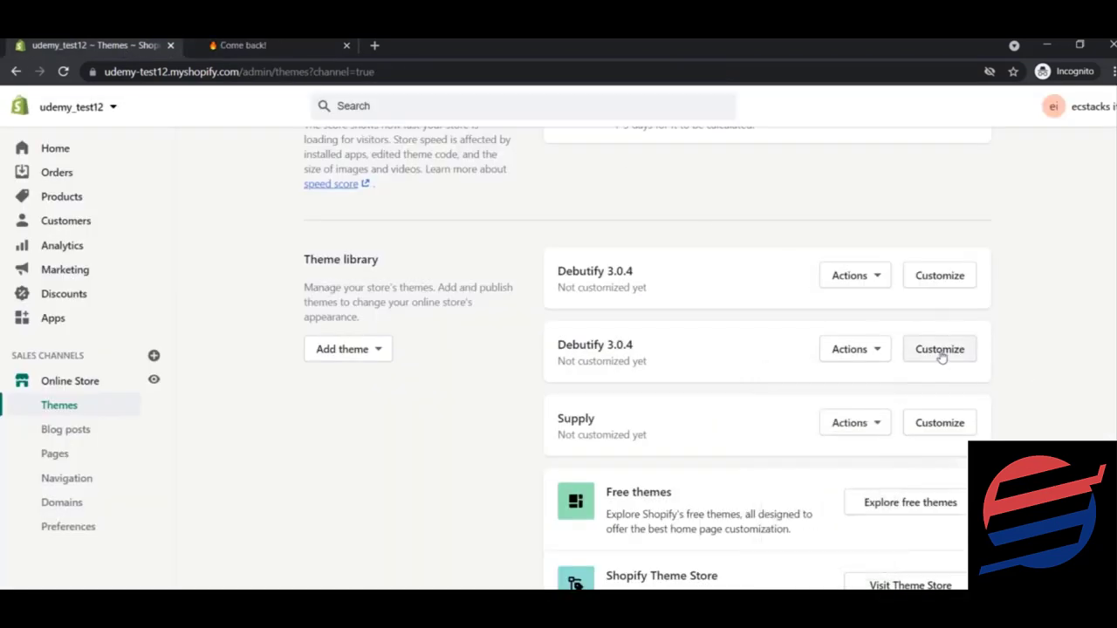
pyautogui.click(940, 349)
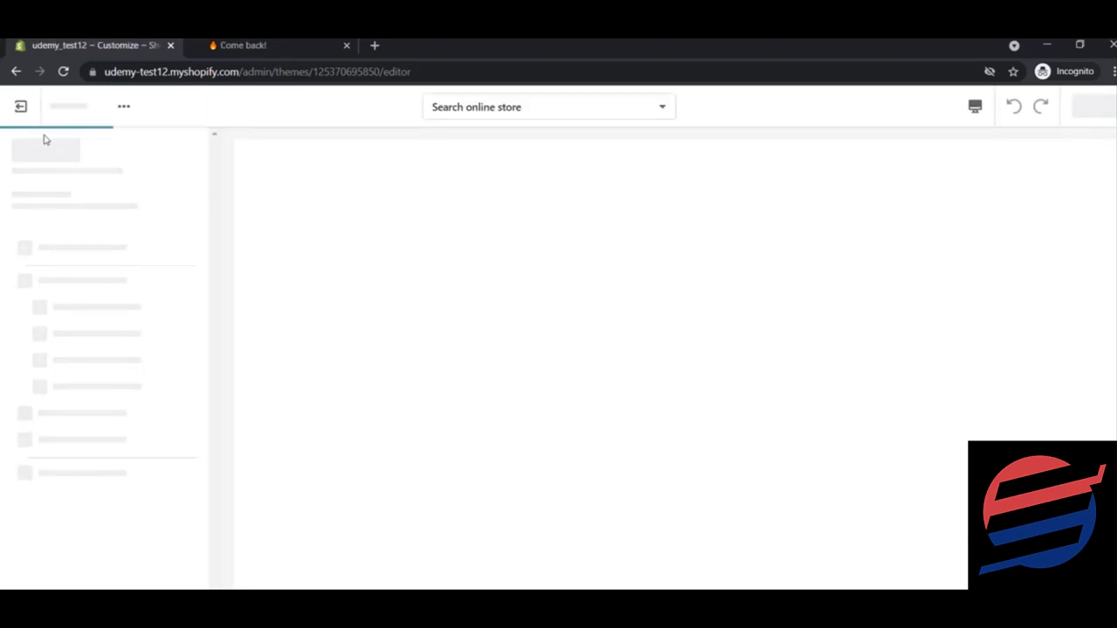
pyautogui.click(26, 109)
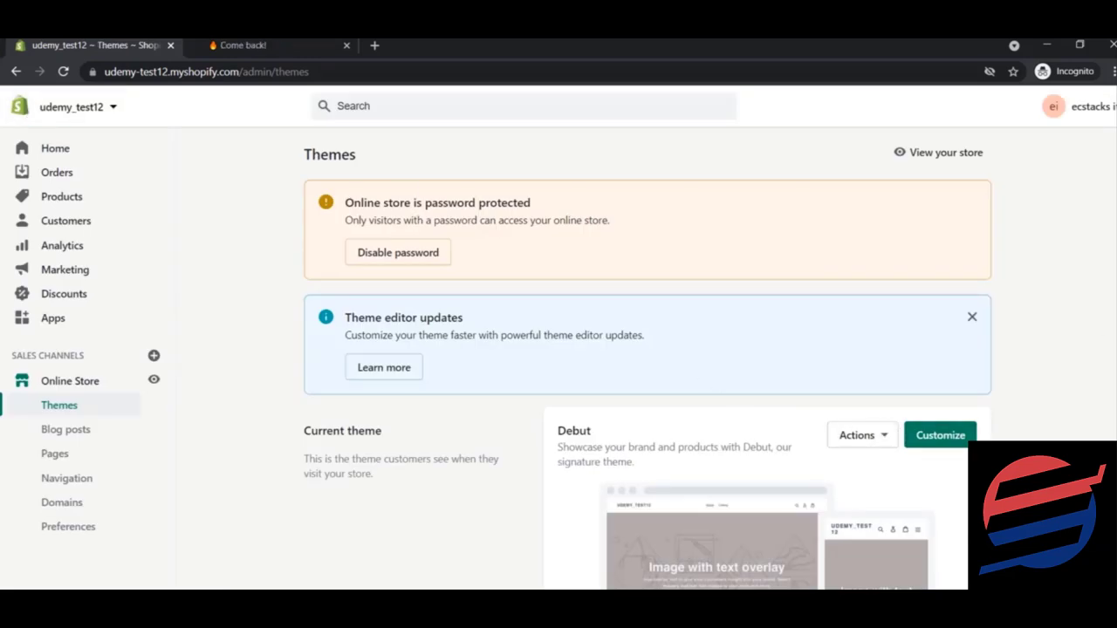
# Publish the first Debutify 3.0.4 theme in the theme library as the store's current theme
pyautogui.scroll(-4, 1097, 329)
pyautogui.scroll(-3, 648, 358)
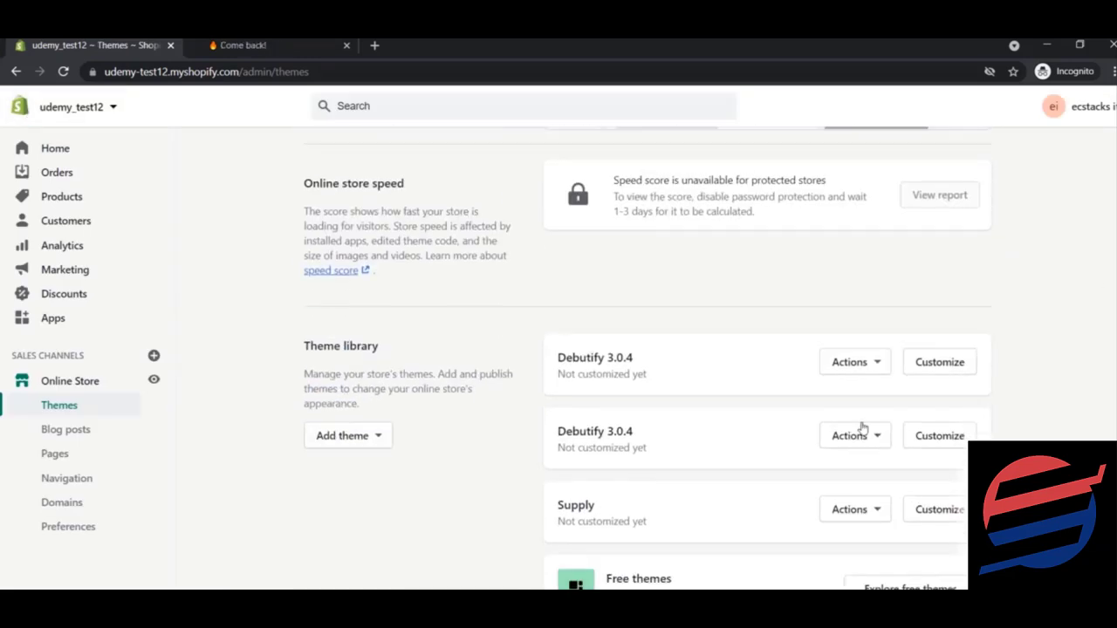
pyautogui.click(874, 366)
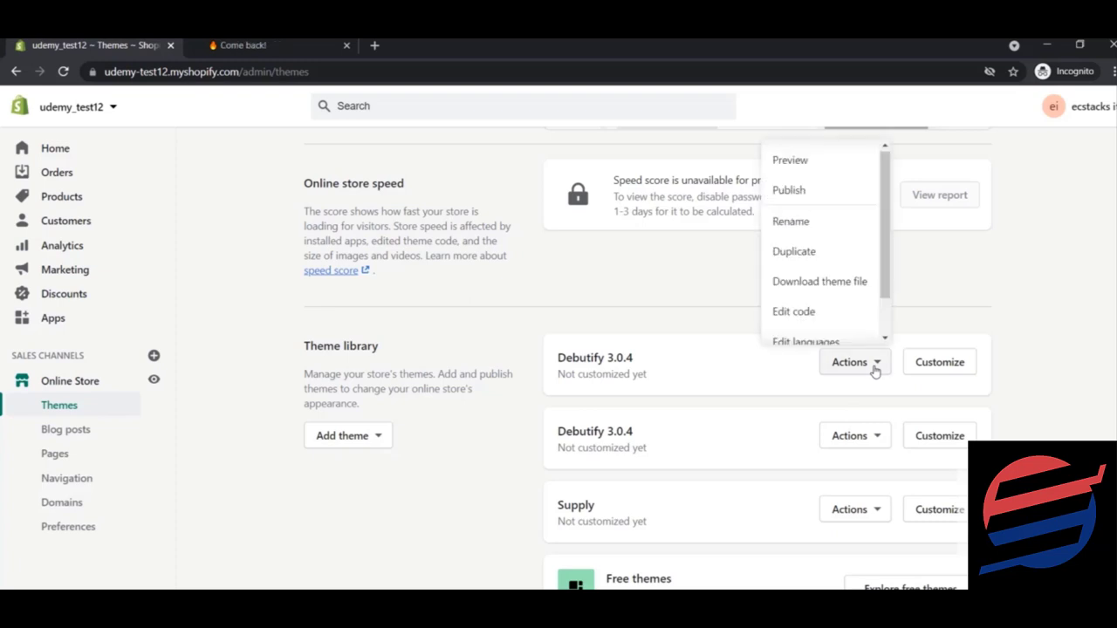
pyautogui.click(790, 186)
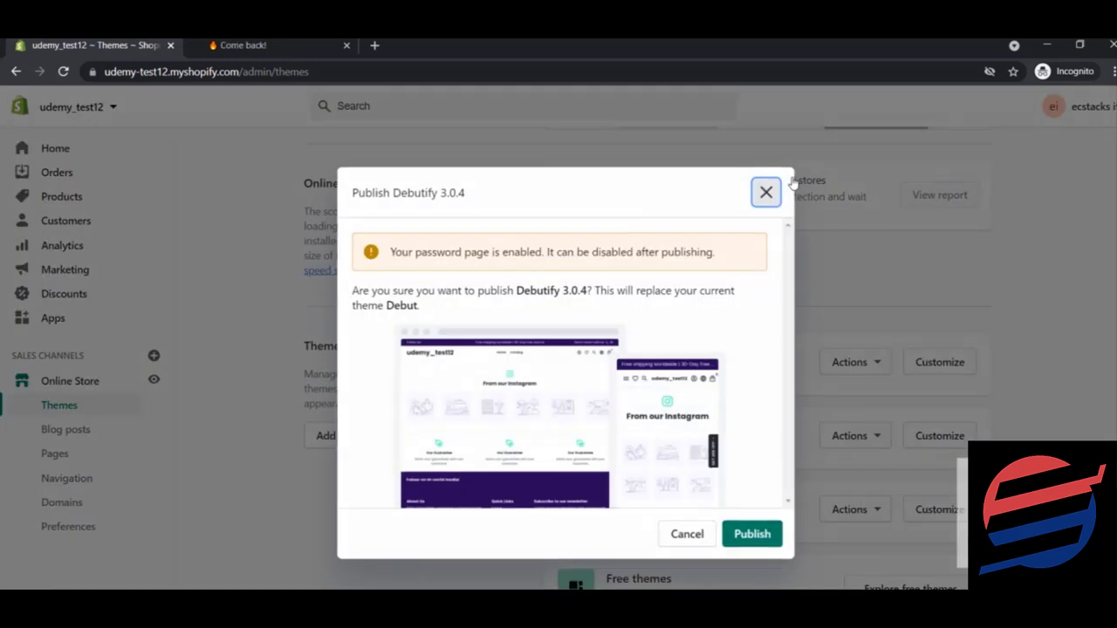
pyautogui.click(751, 534)
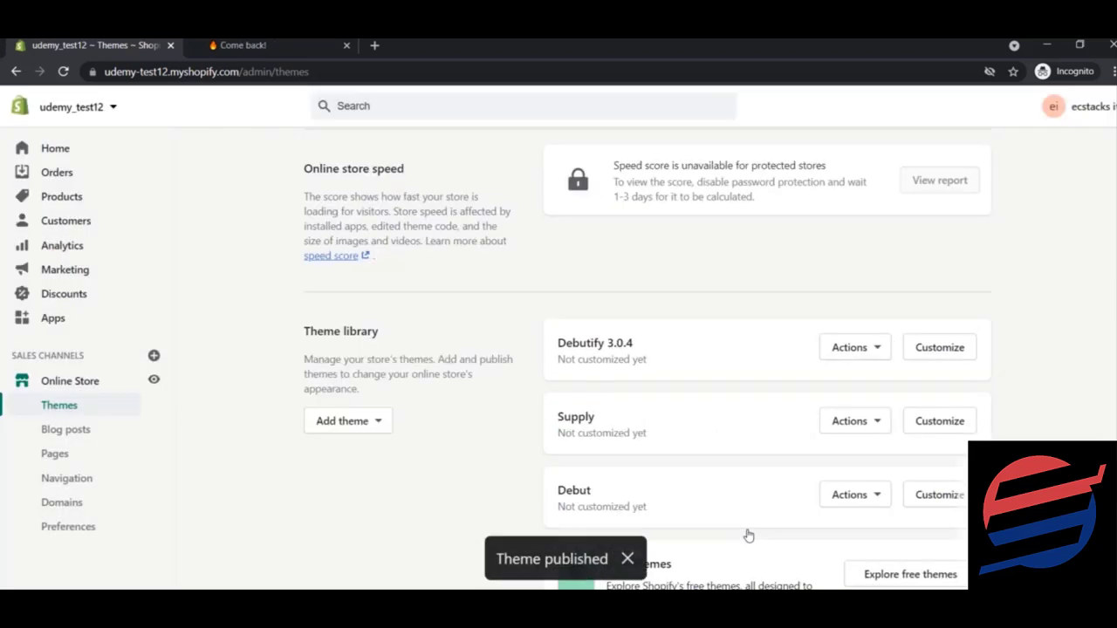
# Check the current theme section and the actions offered for the published Debutify 3.0.4 theme
pyautogui.scroll(5, 646, 349)
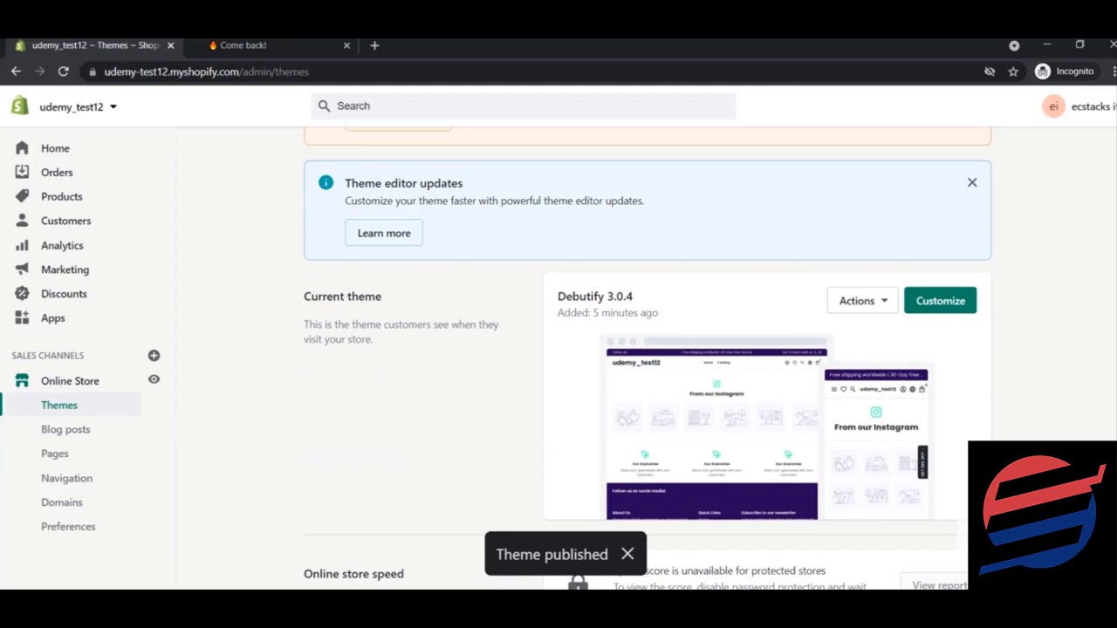
pyautogui.scroll(2, 645, 349)
pyautogui.scroll(-3, 645, 349)
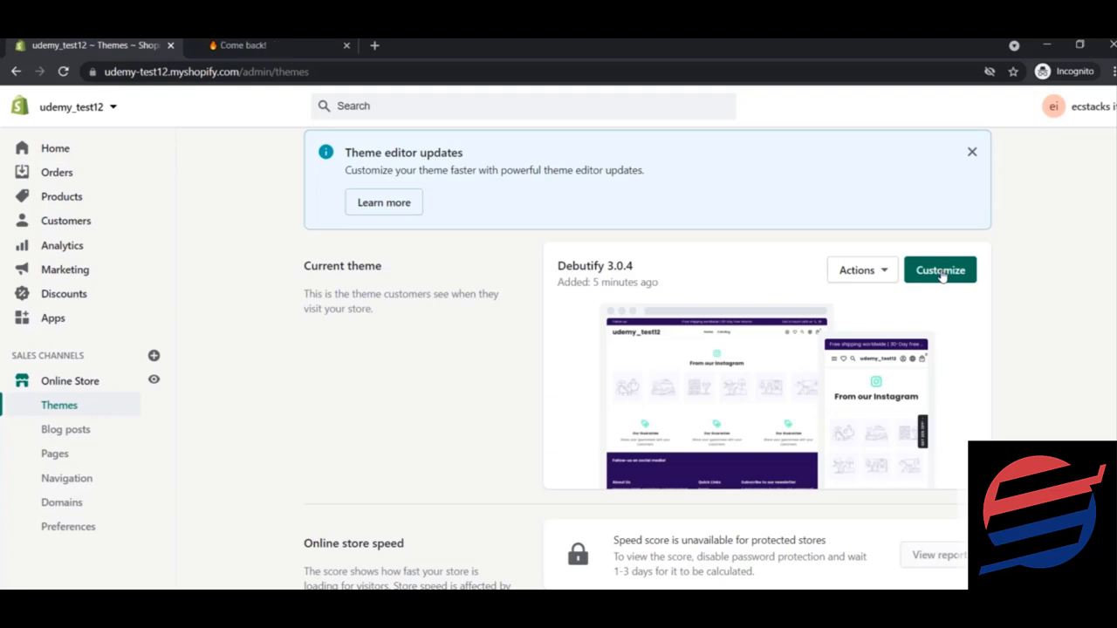
pyautogui.click(867, 271)
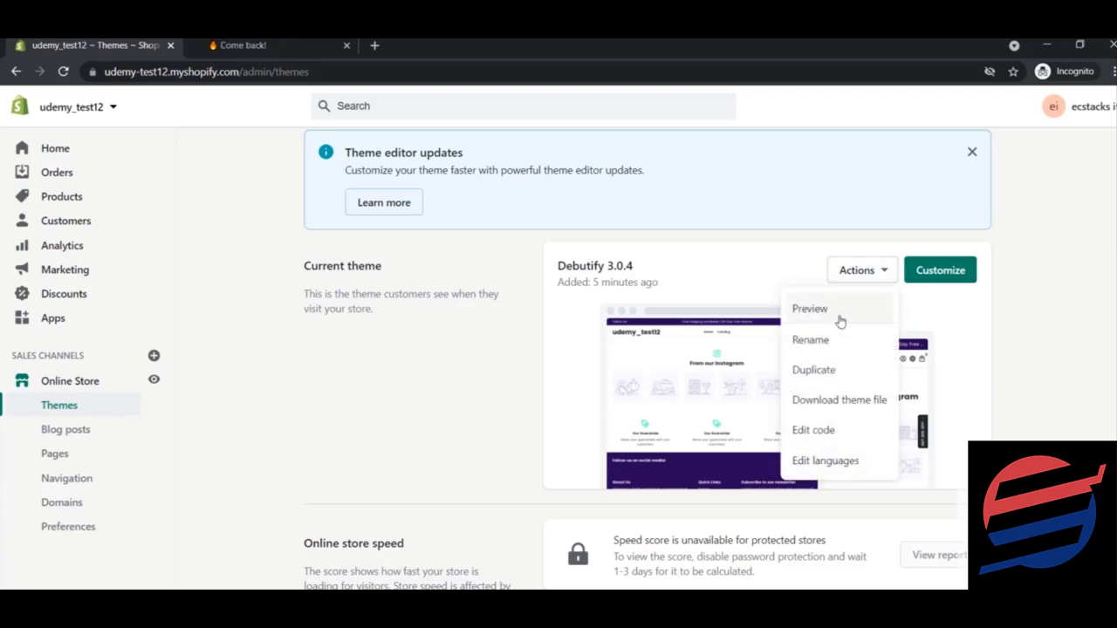
pyautogui.click(1018, 312)
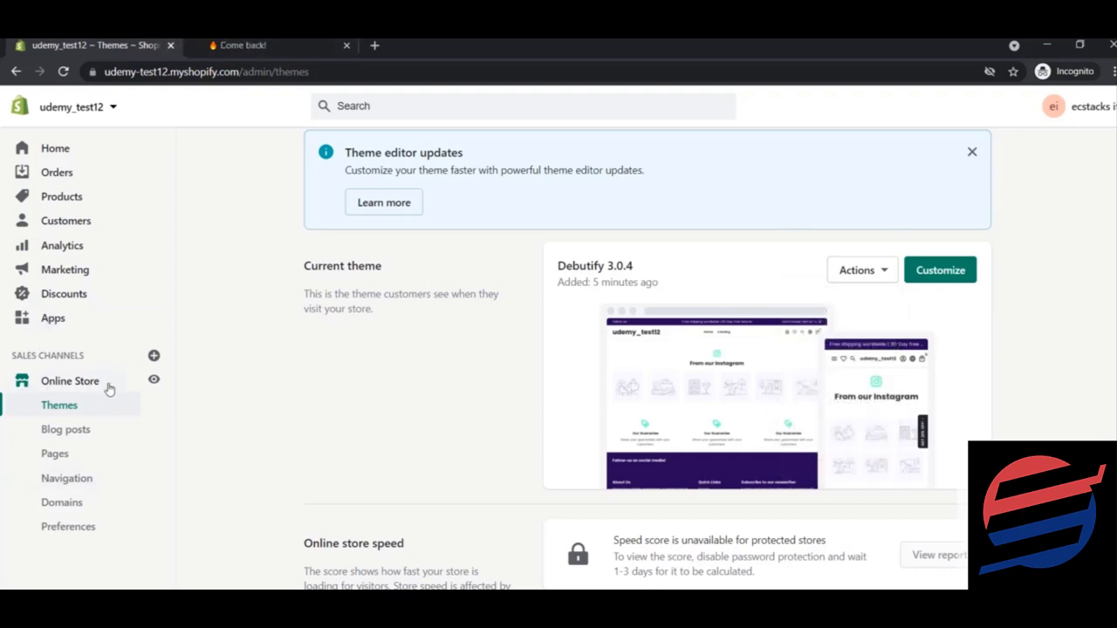
# View the live online store, dismiss the newsletter popup, look through the home page to its footer, and close the two extra tabs
pyautogui.click(164, 383)
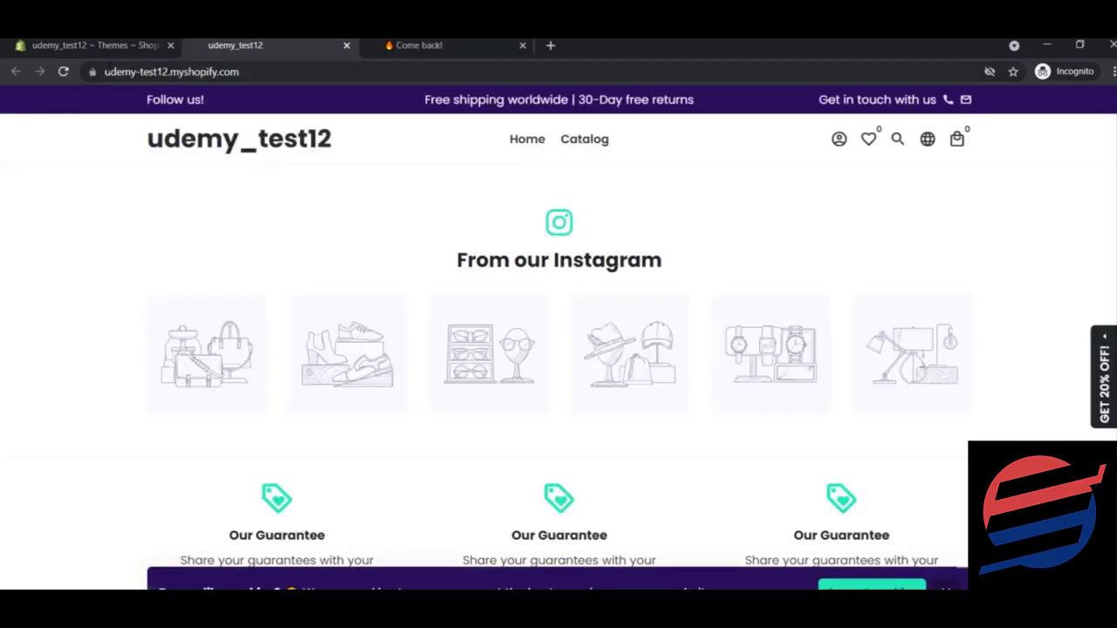
pyautogui.moveTo(138, 71); pyautogui.dragTo(260, 269)
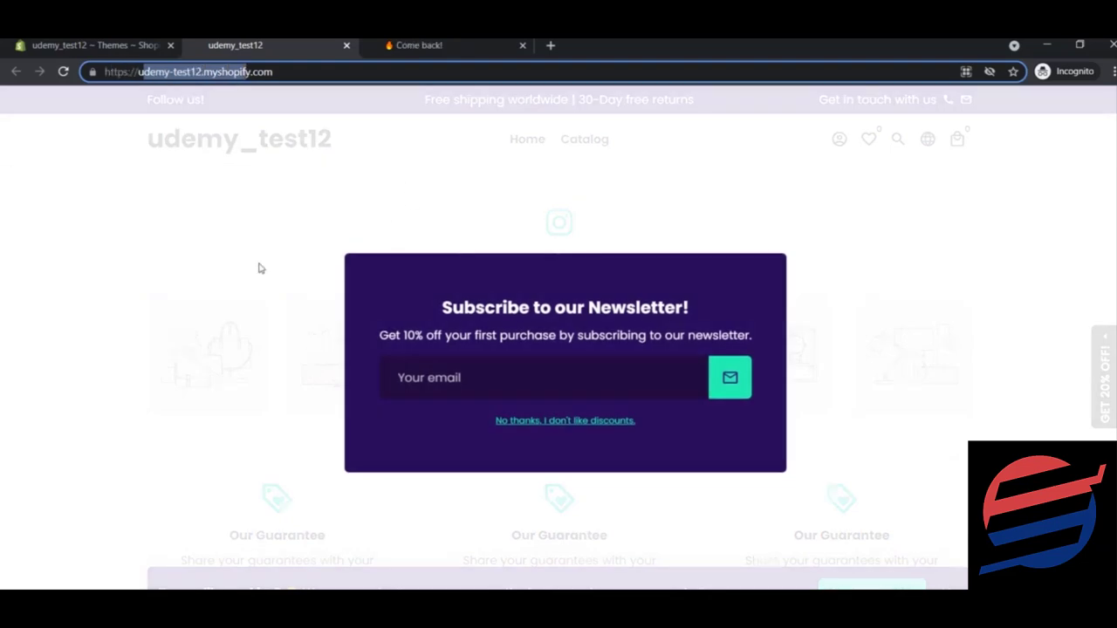
pyautogui.click(259, 269)
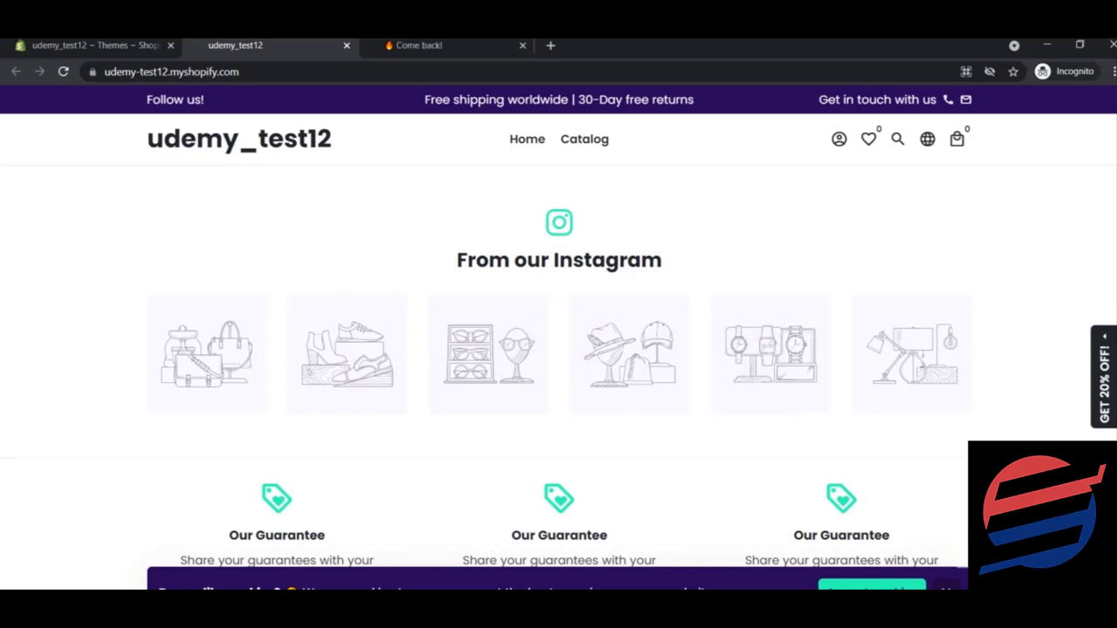
pyautogui.scroll(-5, 559, 331)
pyautogui.scroll(-1, 559, 349)
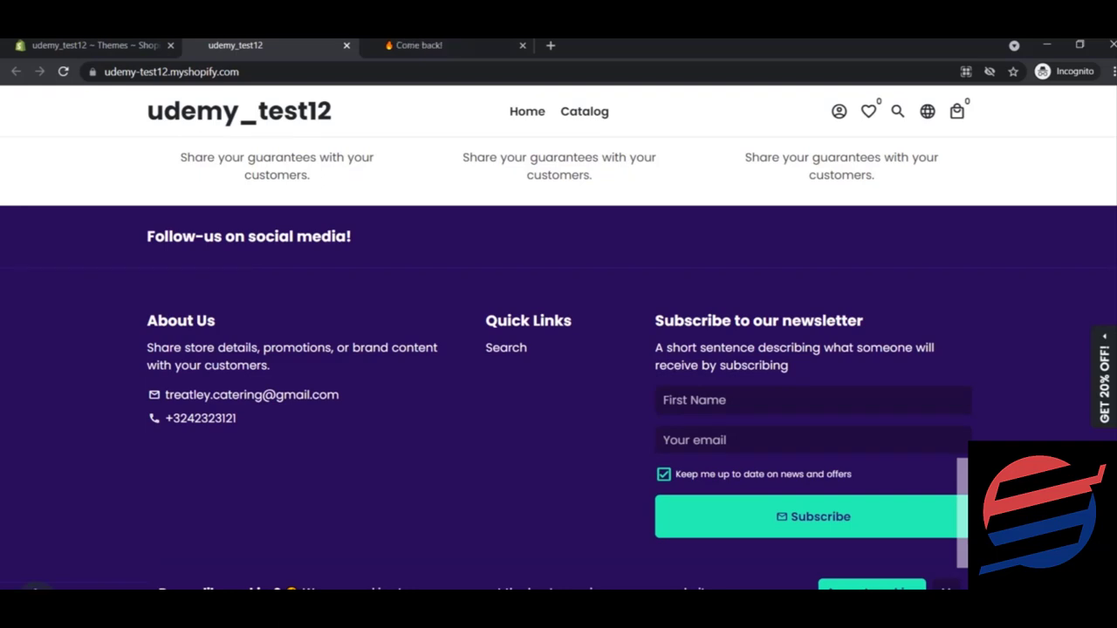
pyautogui.scroll(2, 559, 349)
pyautogui.scroll(3, 559, 349)
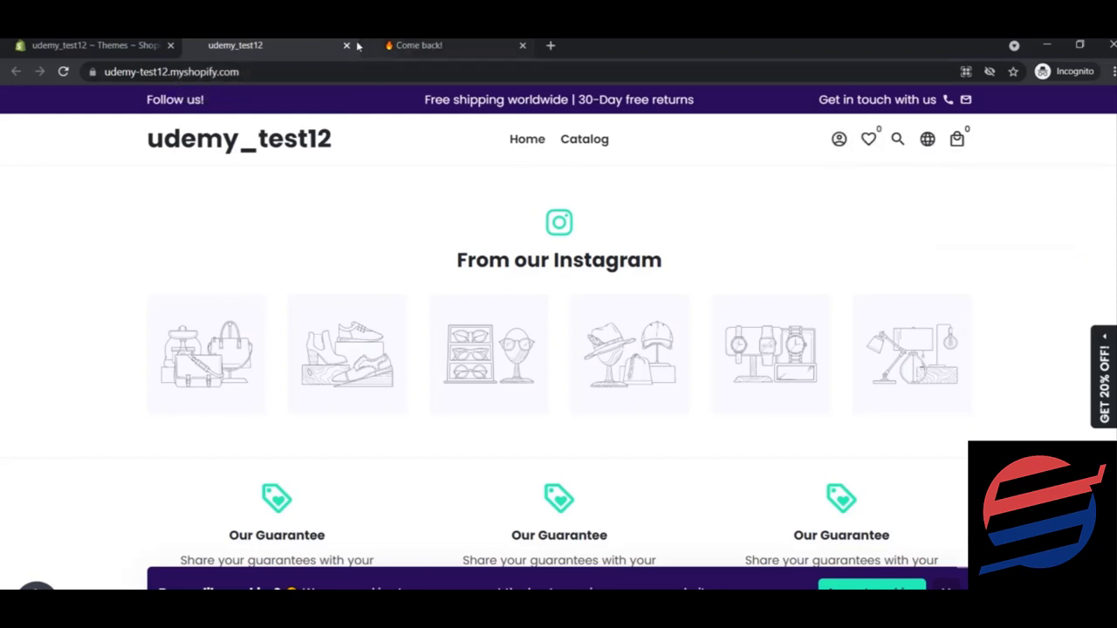
pyautogui.click(347, 45)
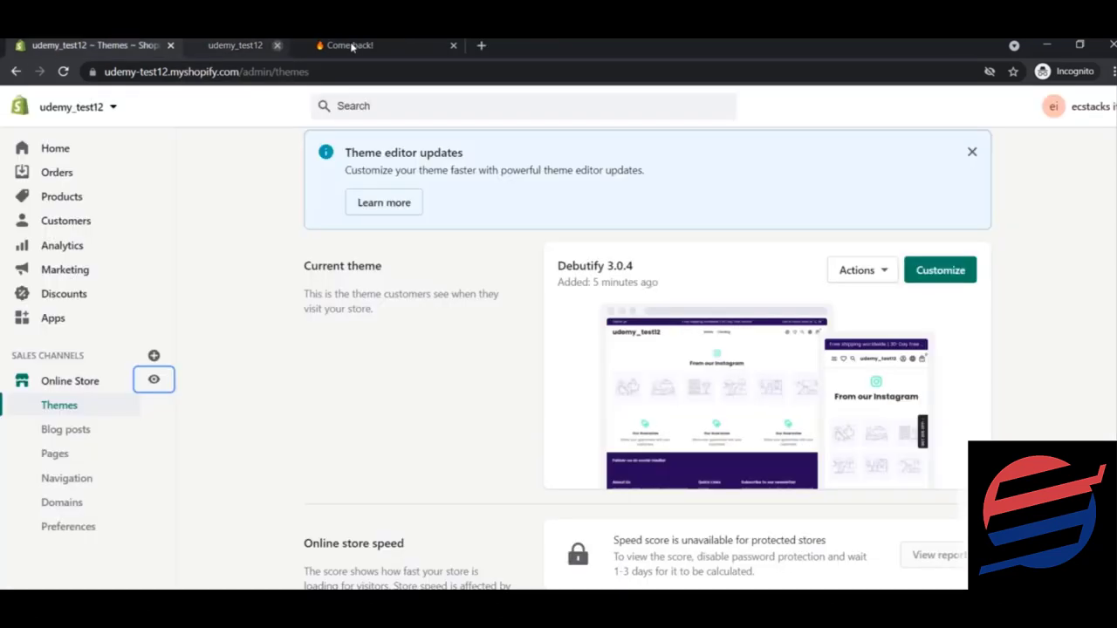
pyautogui.click(347, 45)
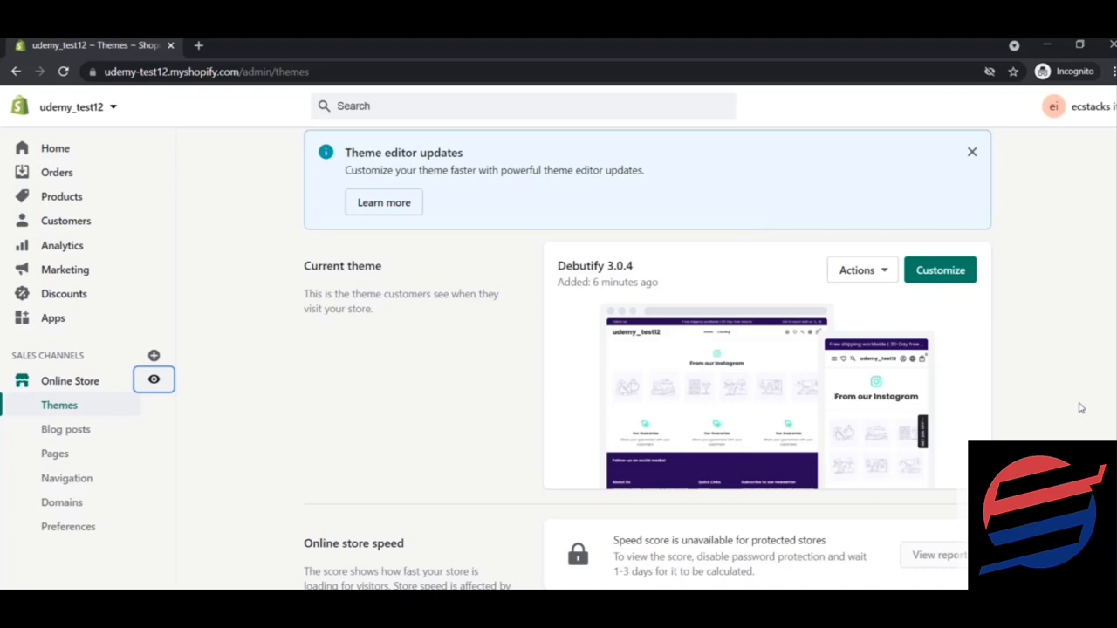
# Review the themes page, comparing the current theme with the themes in the theme library, including the replaced Debut theme
pyautogui.scroll(-1, 647, 358)
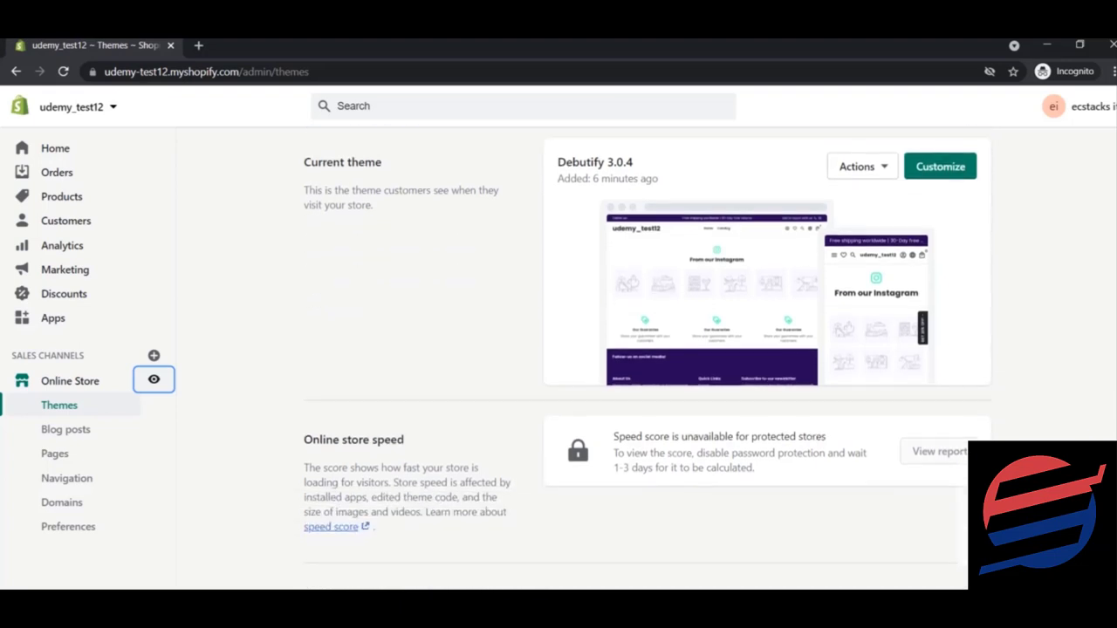
pyautogui.scroll(1, 647, 358)
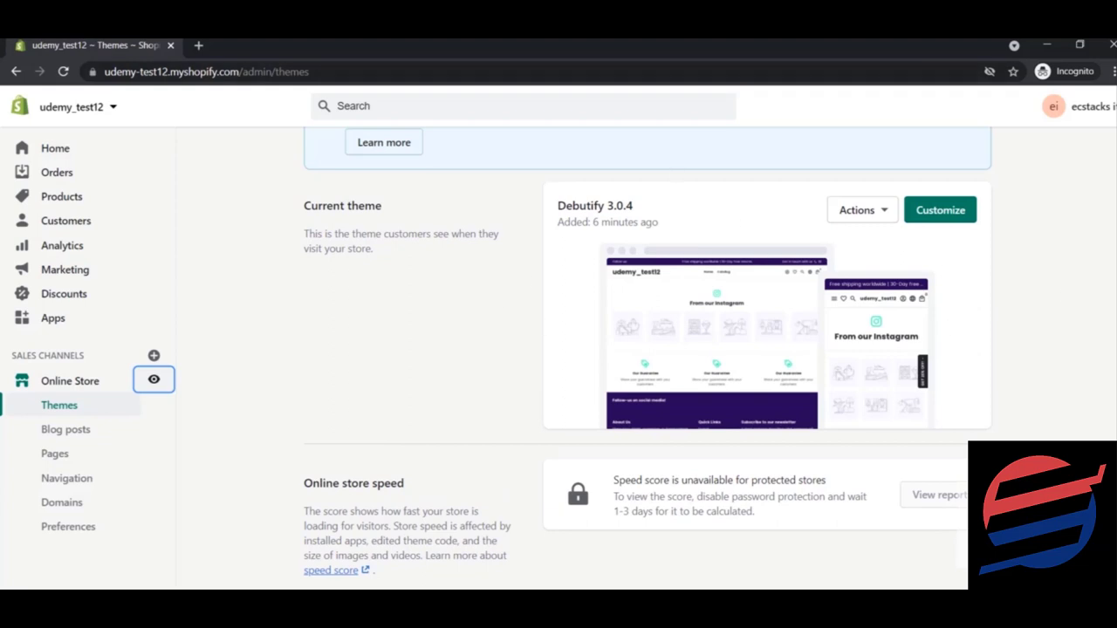
pyautogui.scroll(-2, 648, 353)
pyautogui.scroll(-3, 756, 447)
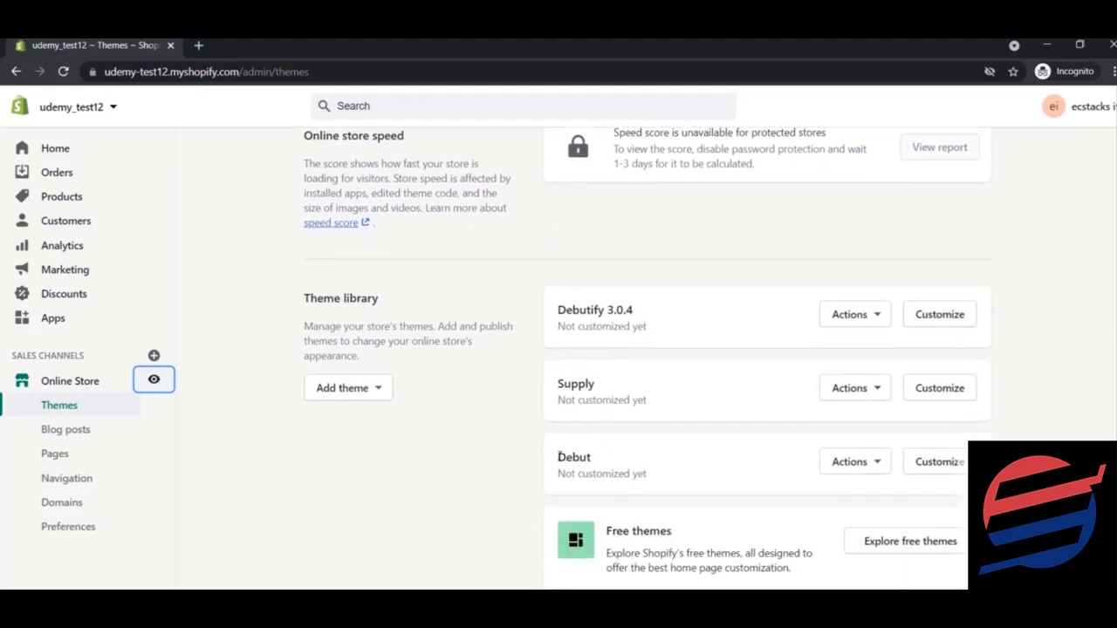
pyautogui.moveTo(557, 457); pyautogui.dragTo(601, 462)
pyautogui.click(601, 462)
pyautogui.scroll(4, 645, 358)
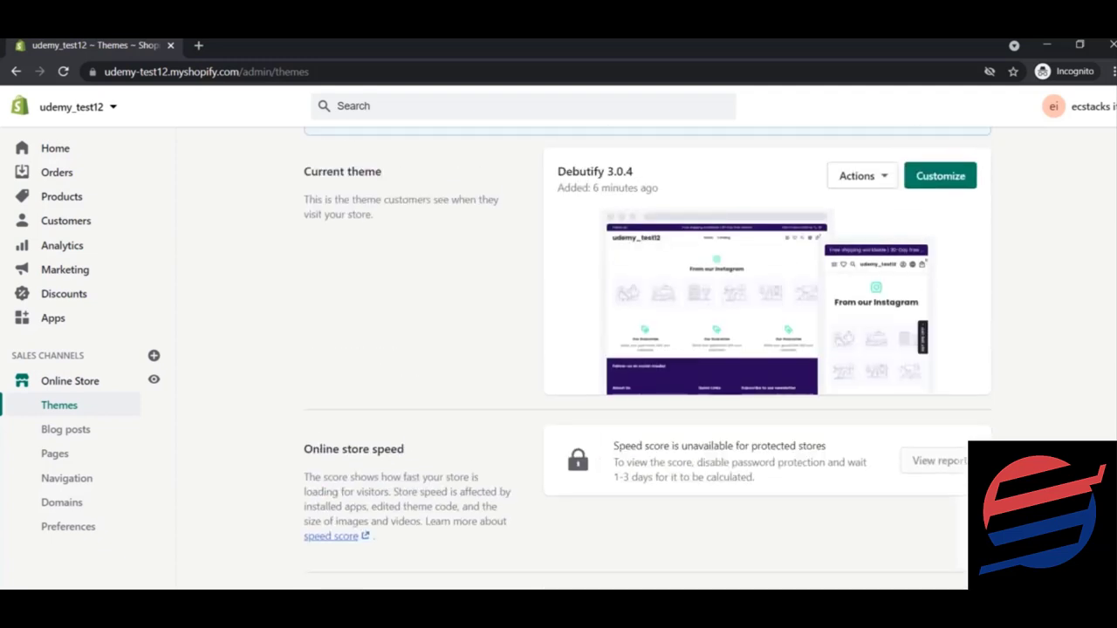
pyautogui.scroll(1, 645, 358)
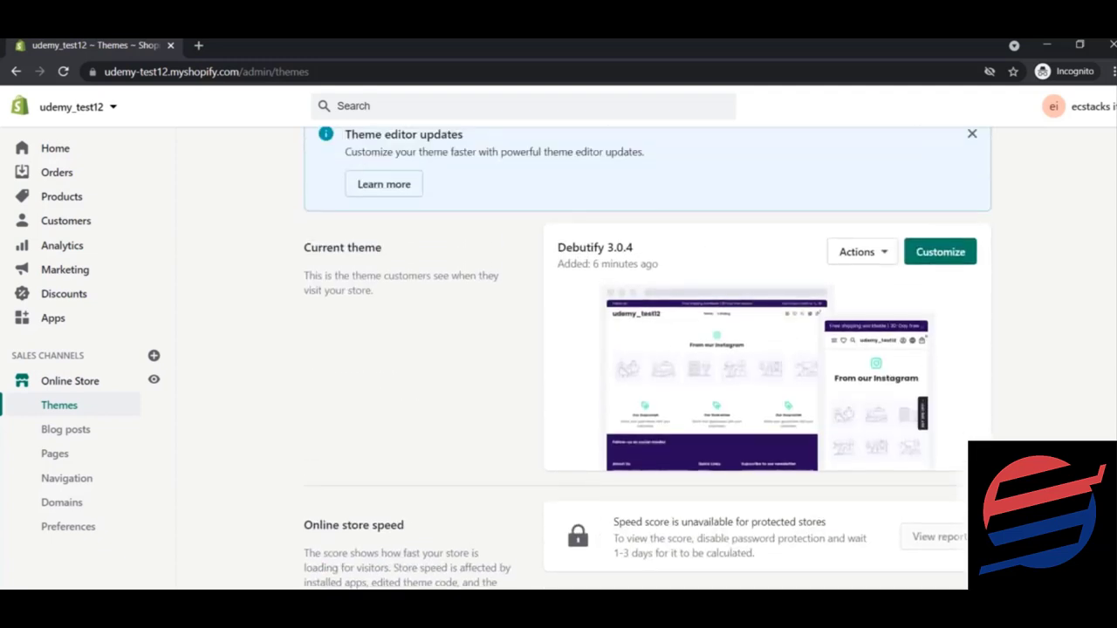
pyautogui.scroll(-4, 645, 358)
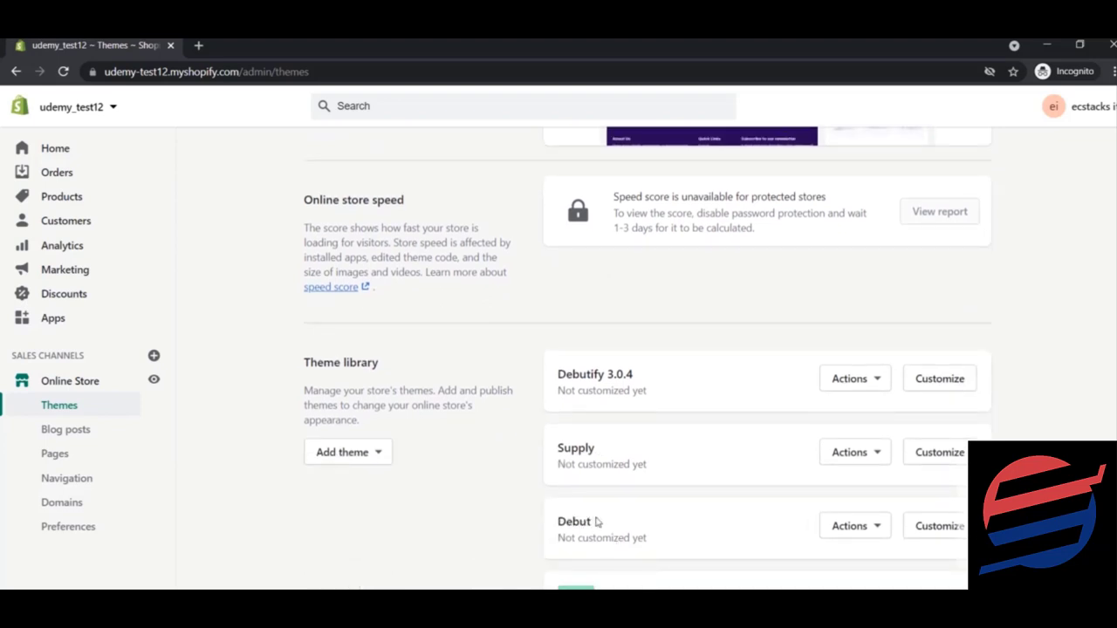
pyautogui.moveTo(597, 521); pyautogui.dragTo(557, 523)
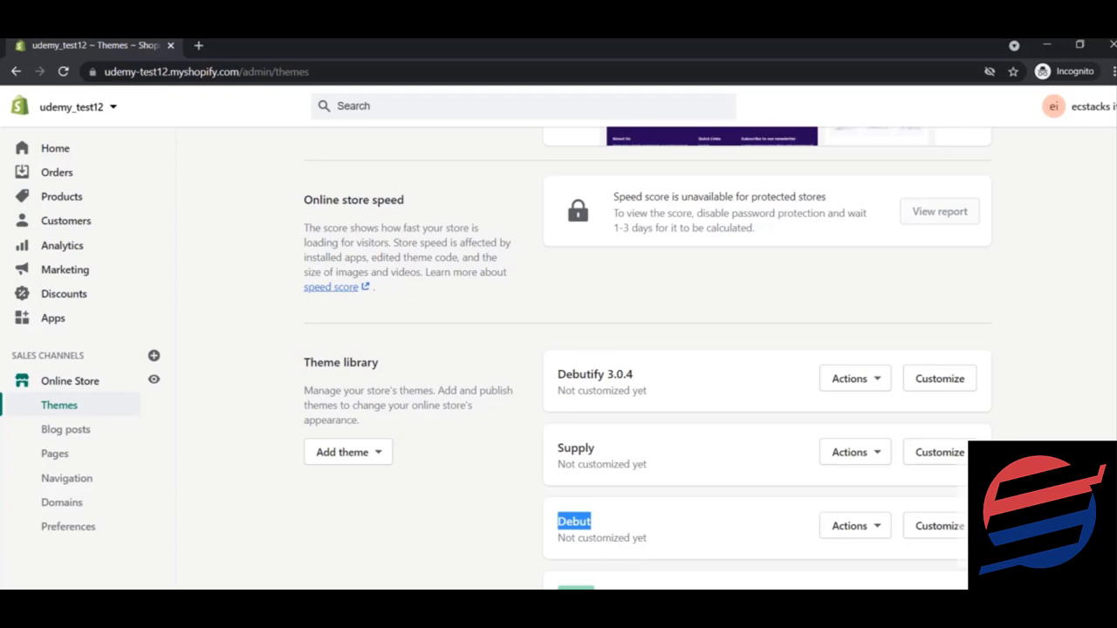
pyautogui.scroll(4, 645, 358)
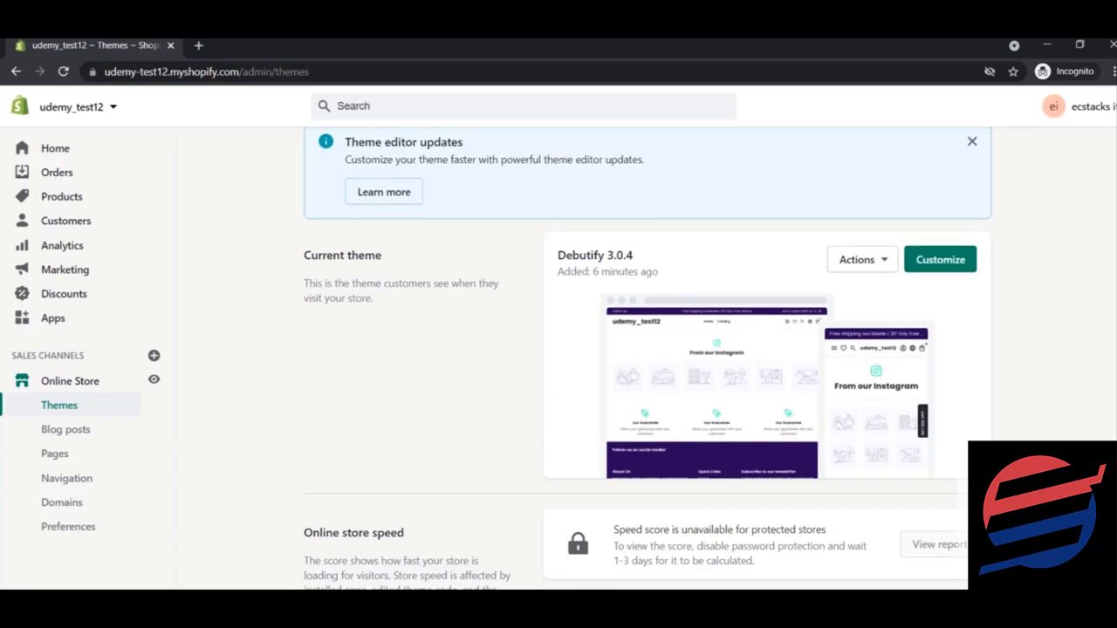
pyautogui.scroll(-2, 1106, 258)
pyautogui.scroll(2, 1106, 258)
pyautogui.scroll(2, 1106, 258)
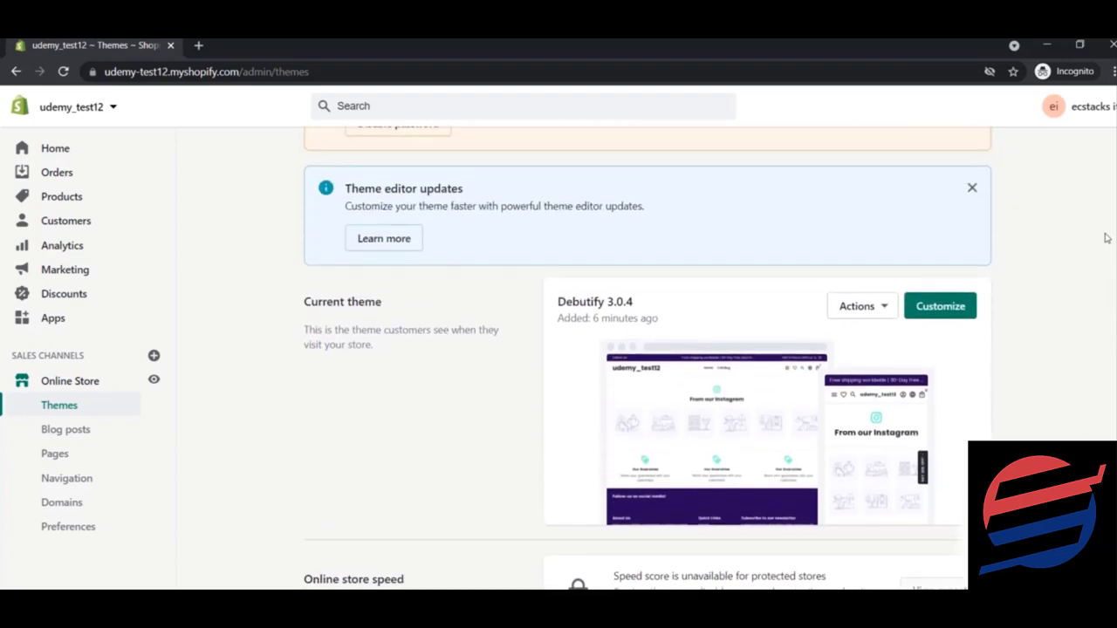